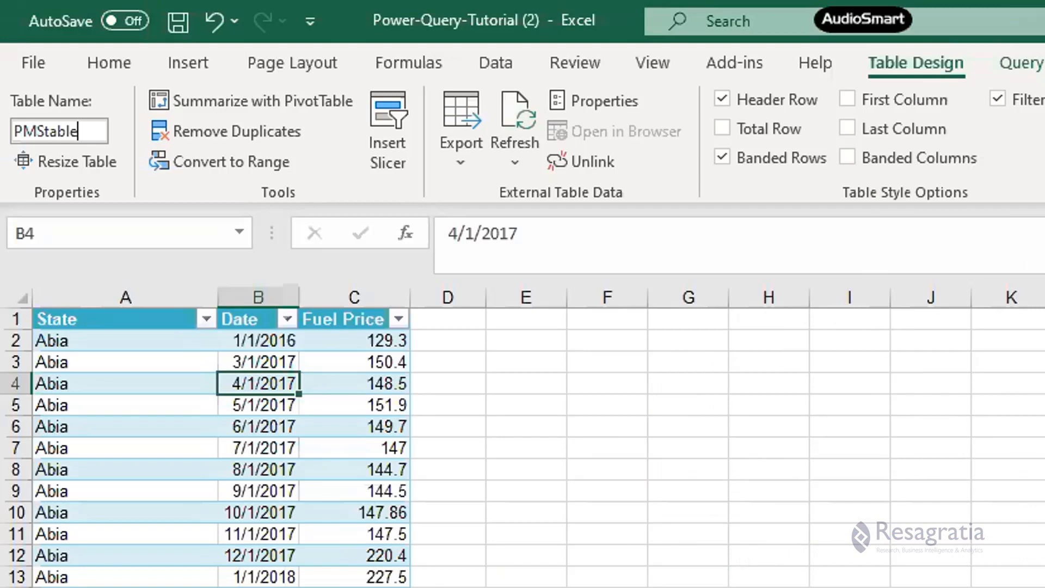
Name the fuel price table PMStable
key("Return")
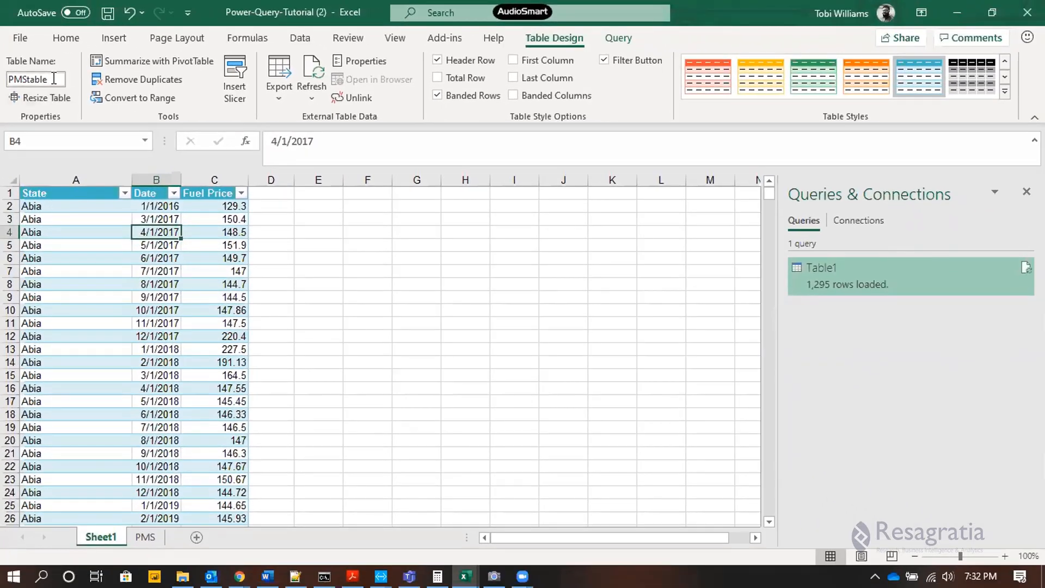
left_click(60, 80)
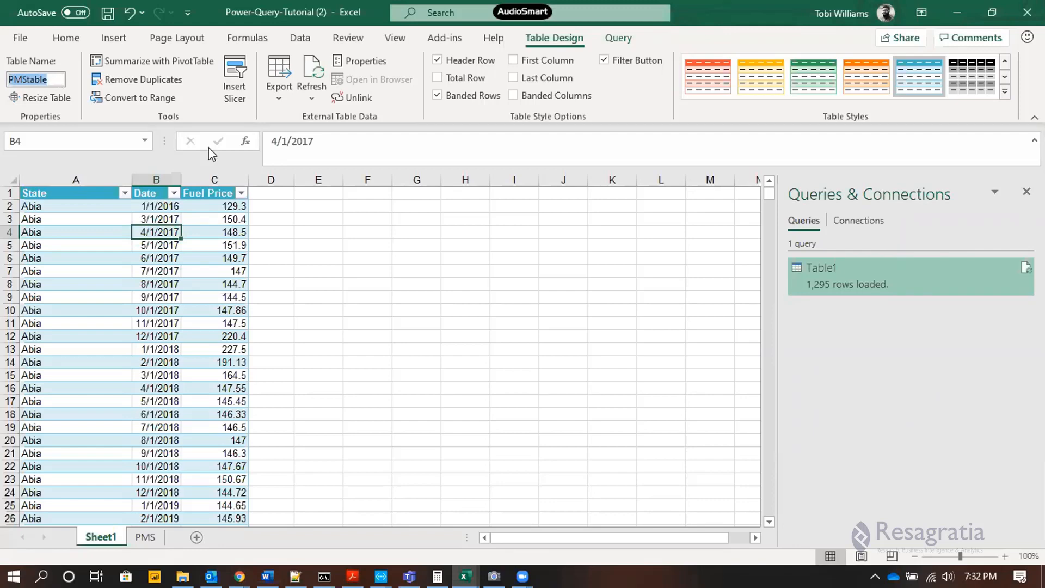
left_click(196, 283)
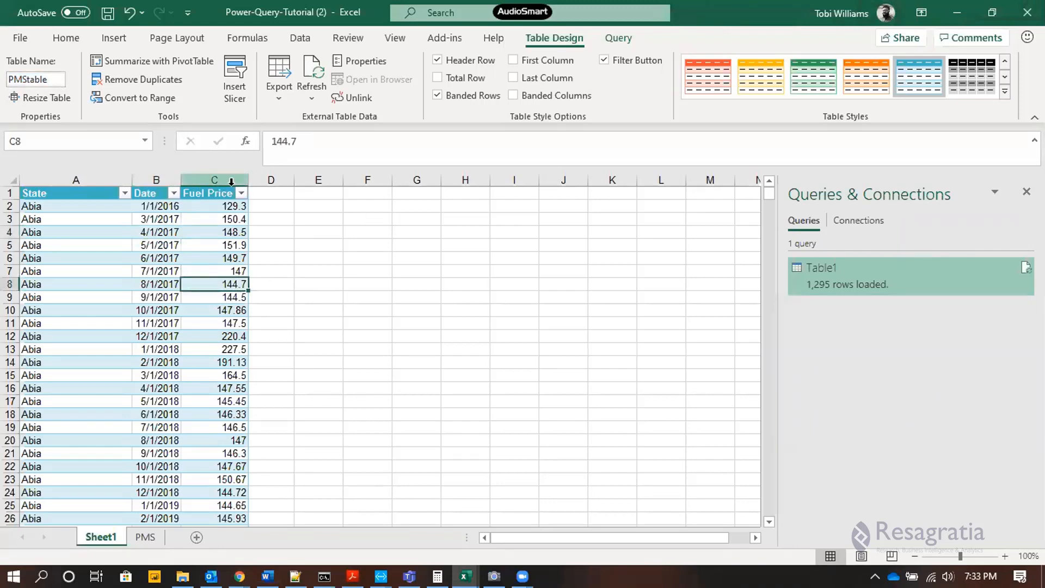
Insert a new column between Date and Fuel Price and title it Year
left_click(202, 195)
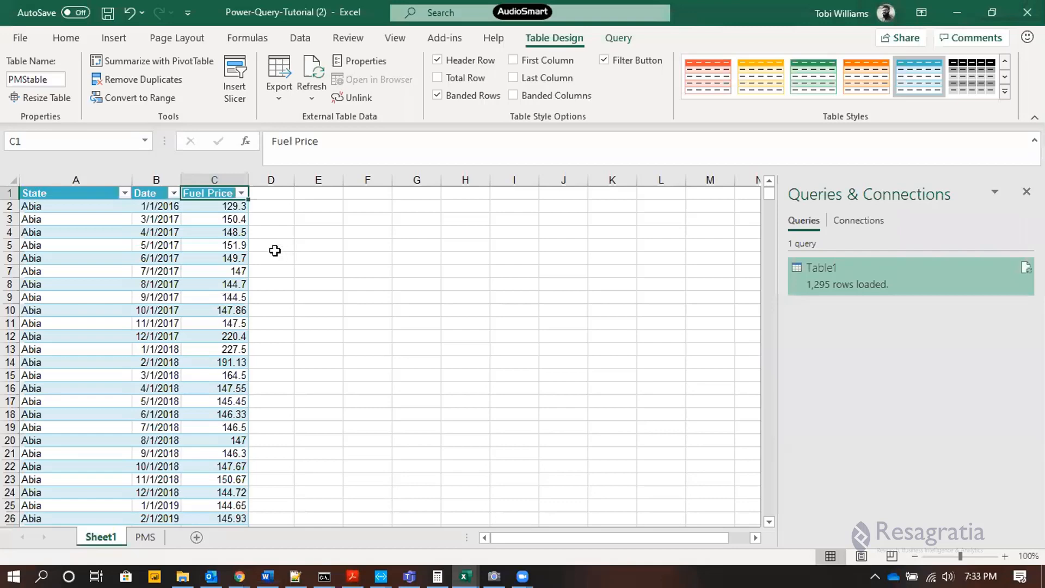
left_click(272, 197)
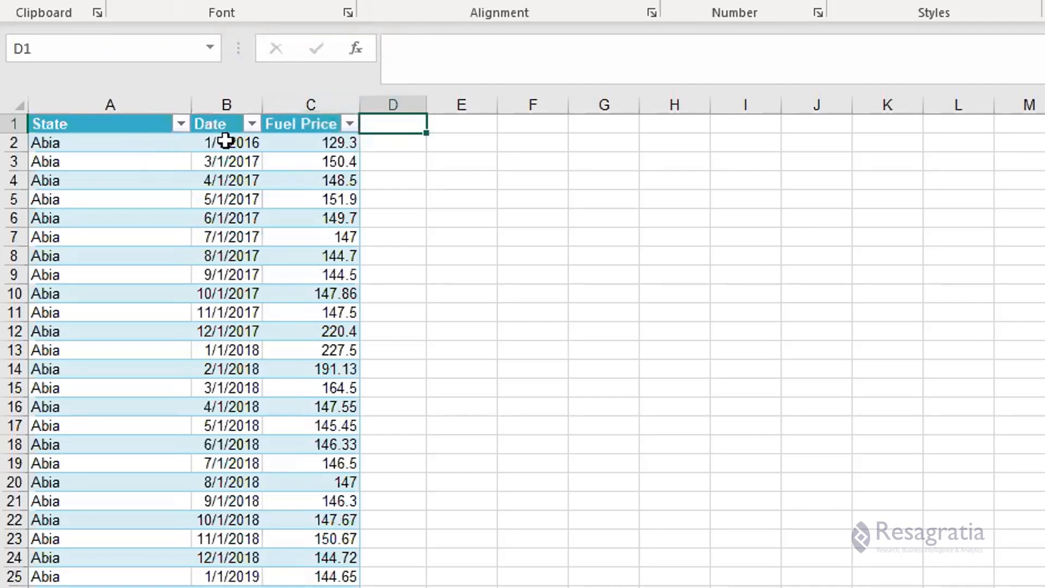
left_click(295, 99)
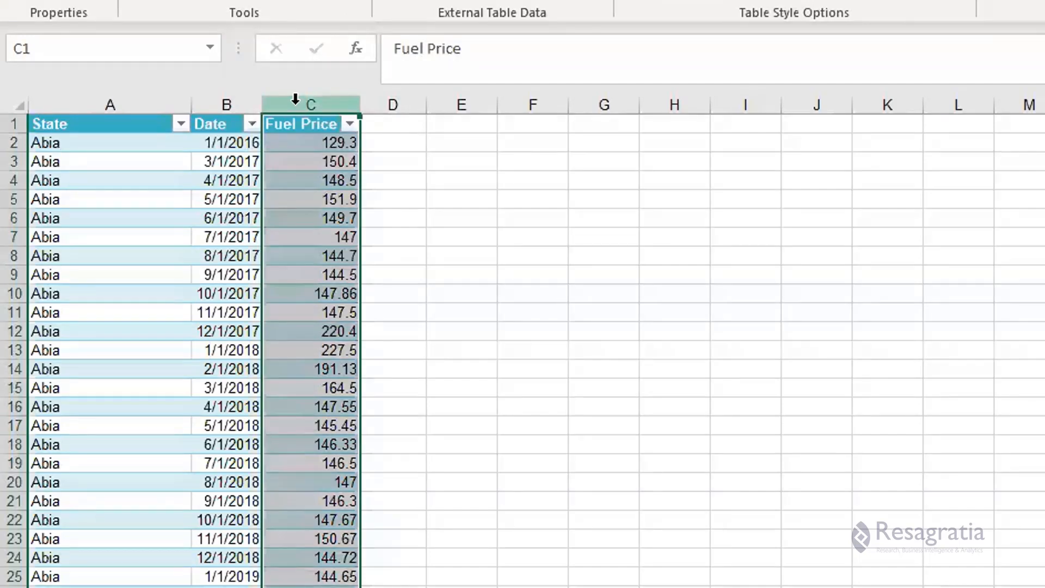
right_click(295, 101)
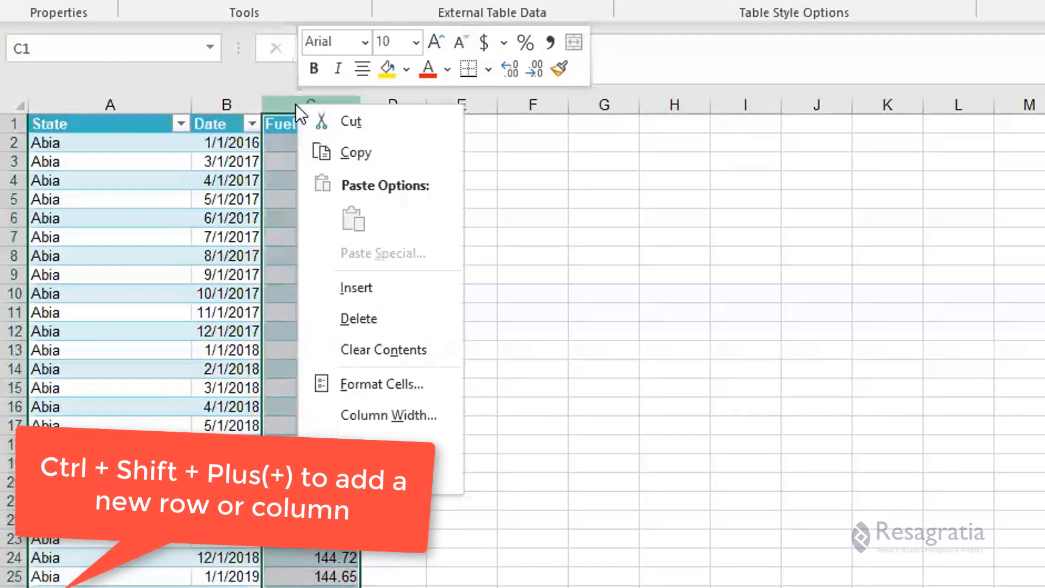
left_click(329, 294)
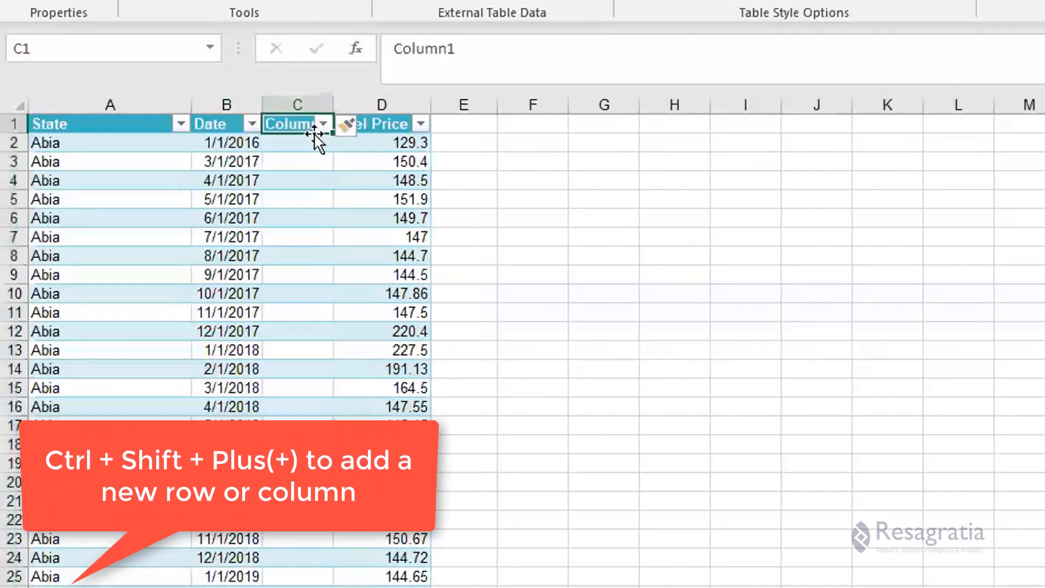
type("Year")
key("Return")
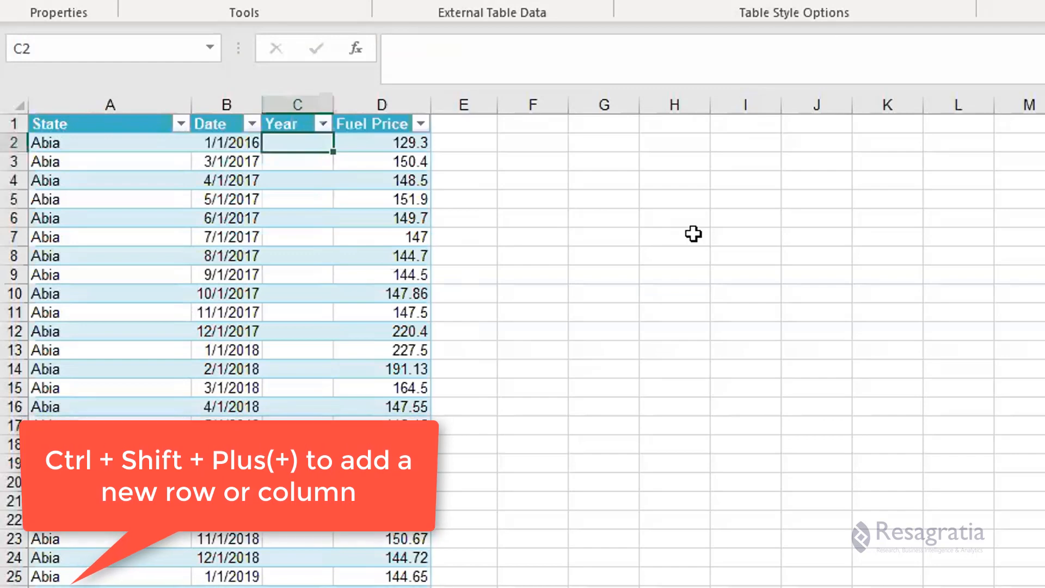
type("=")
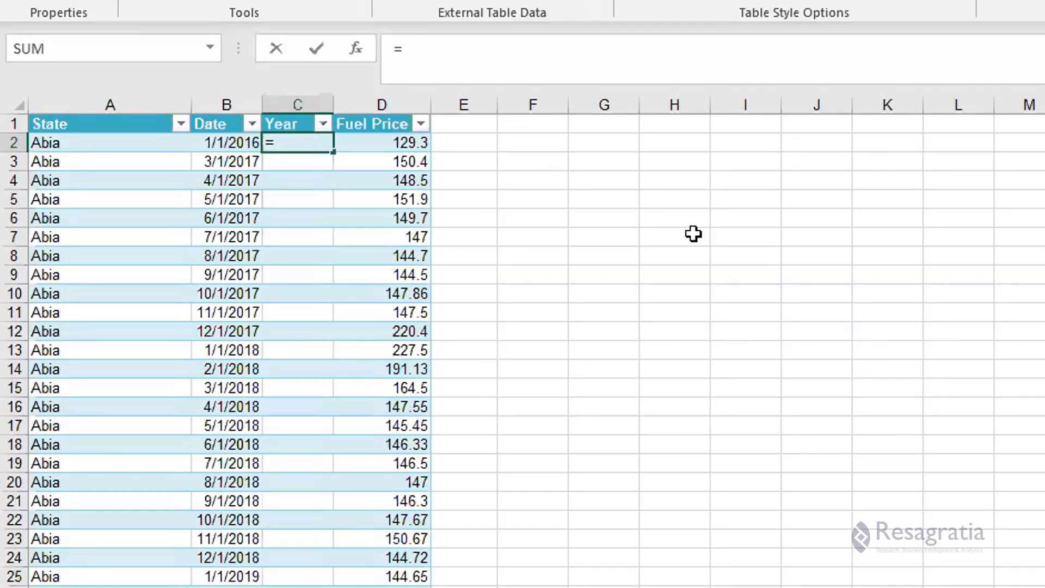
type("year")
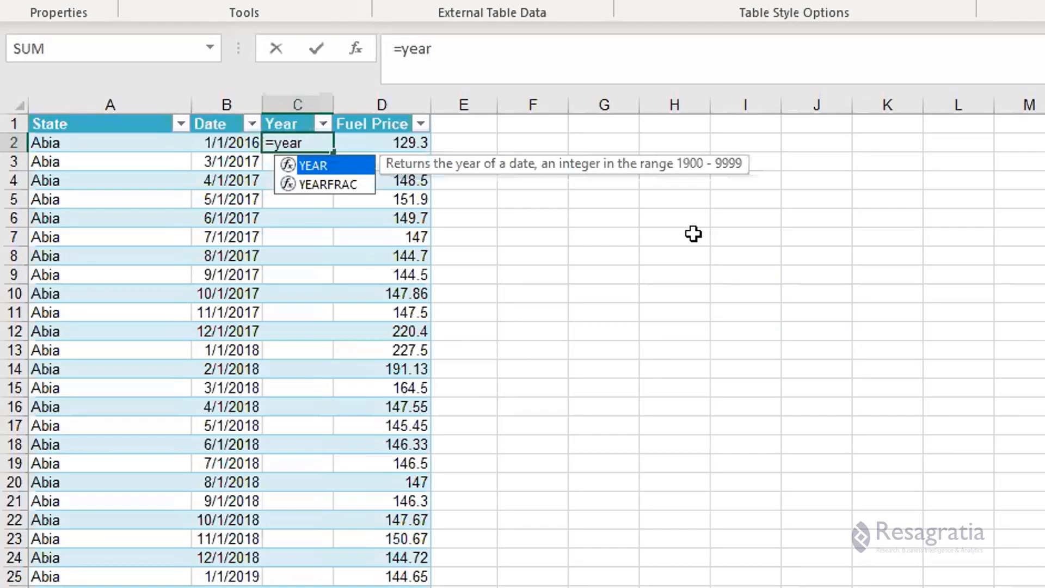
key("Tab")
key("Left")
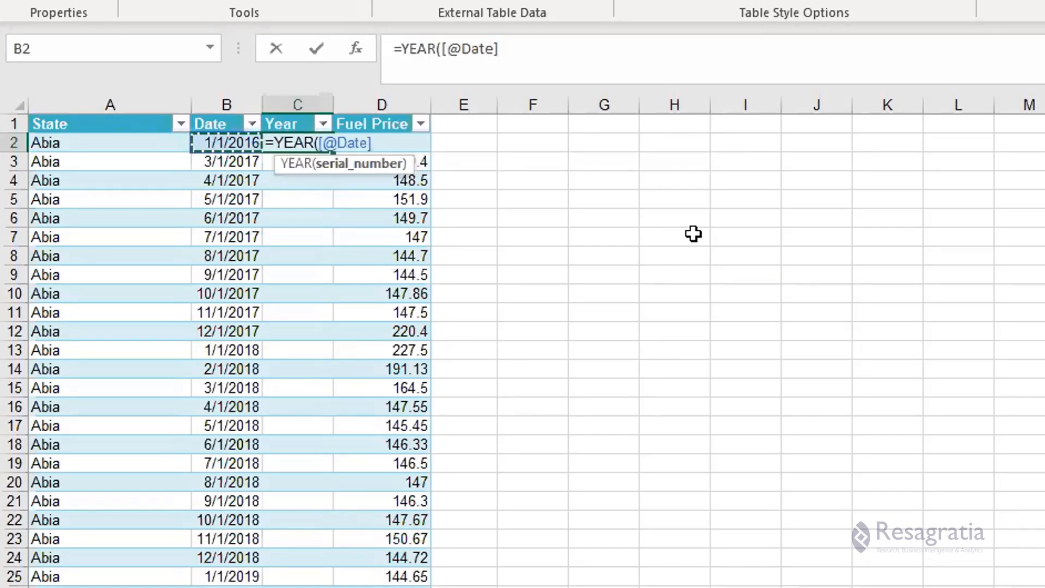
key("Return")
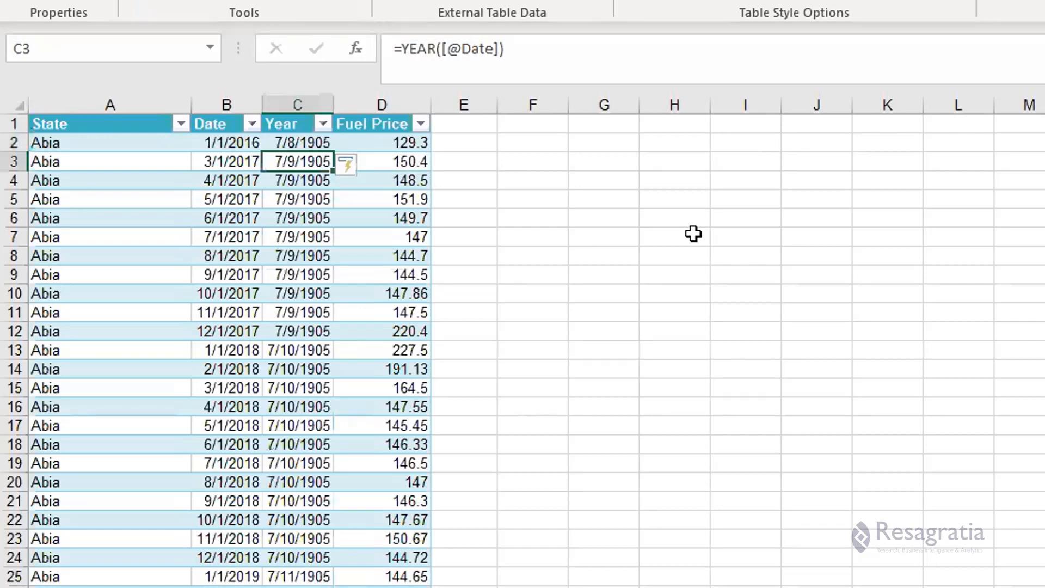
left_click(294, 103)
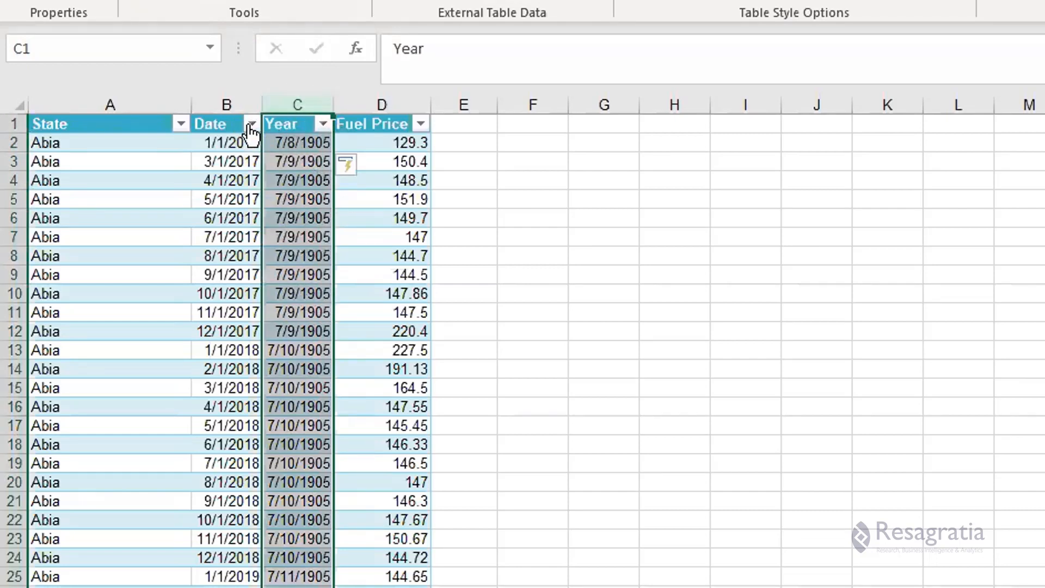
left_click(289, 142)
left_click(296, 98)
left_click(294, 199)
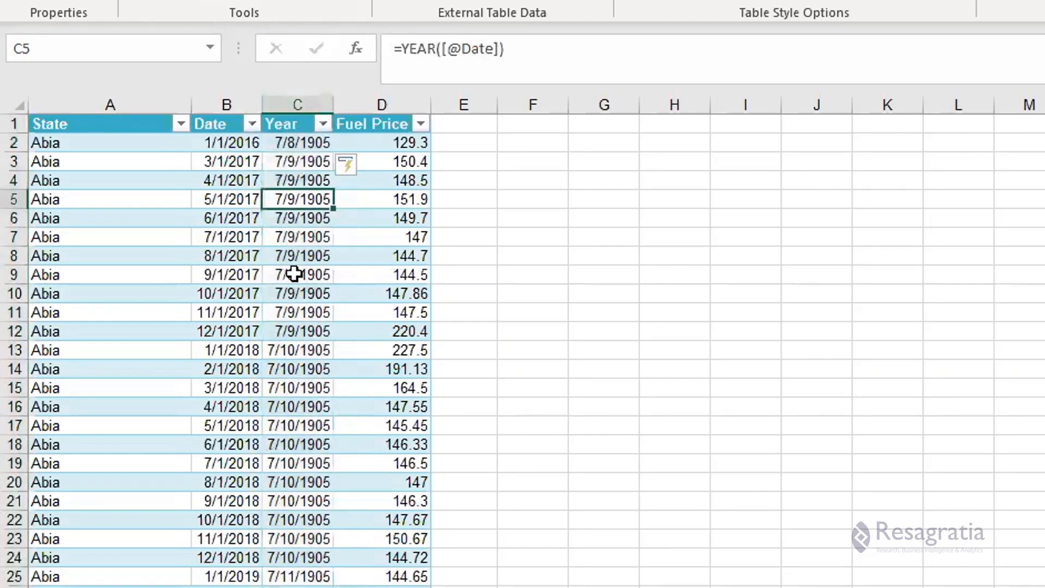
left_click(294, 275)
left_click(296, 349)
left_click(294, 102)
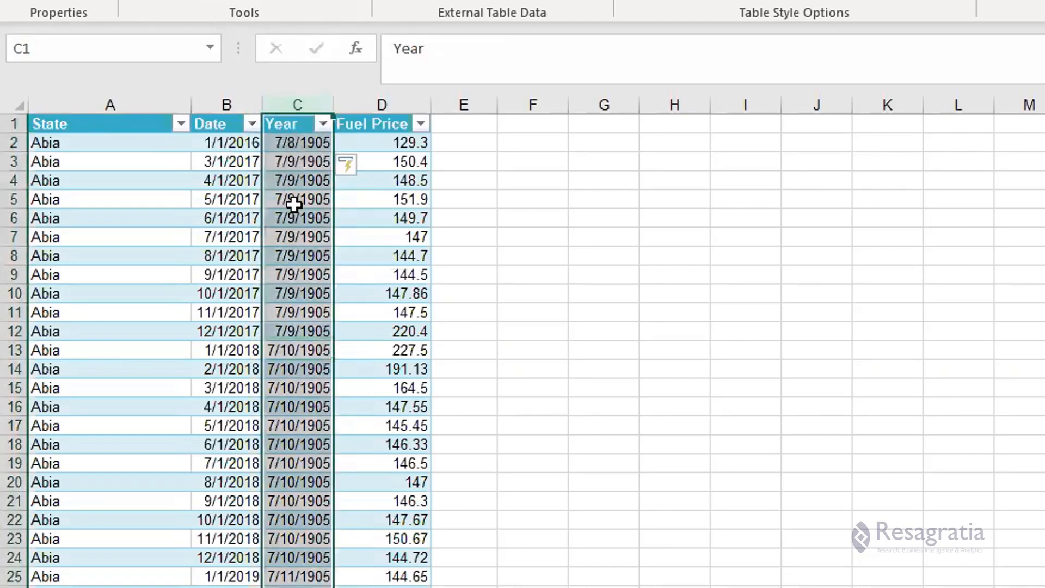
left_click(297, 199)
left_click(302, 313)
Try the Number format on the whole Year column and settle on the General format
left_click(296, 101)
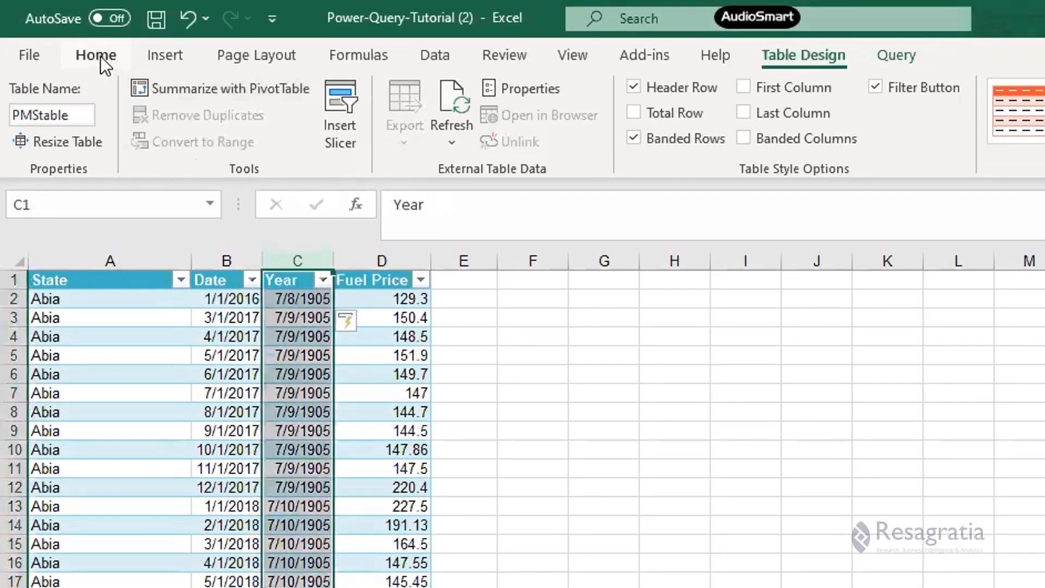
left_click(97, 55)
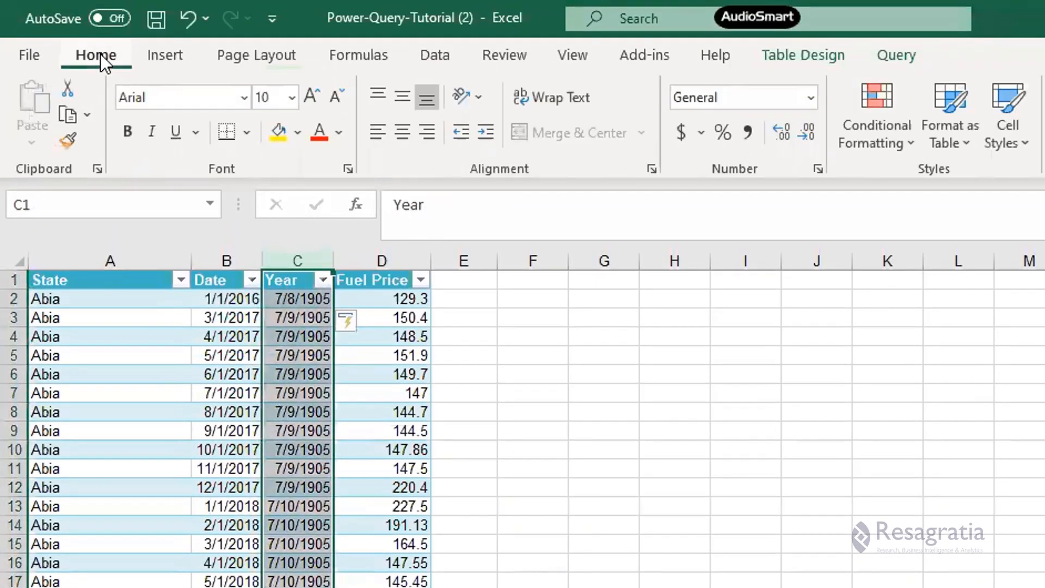
left_click(806, 105)
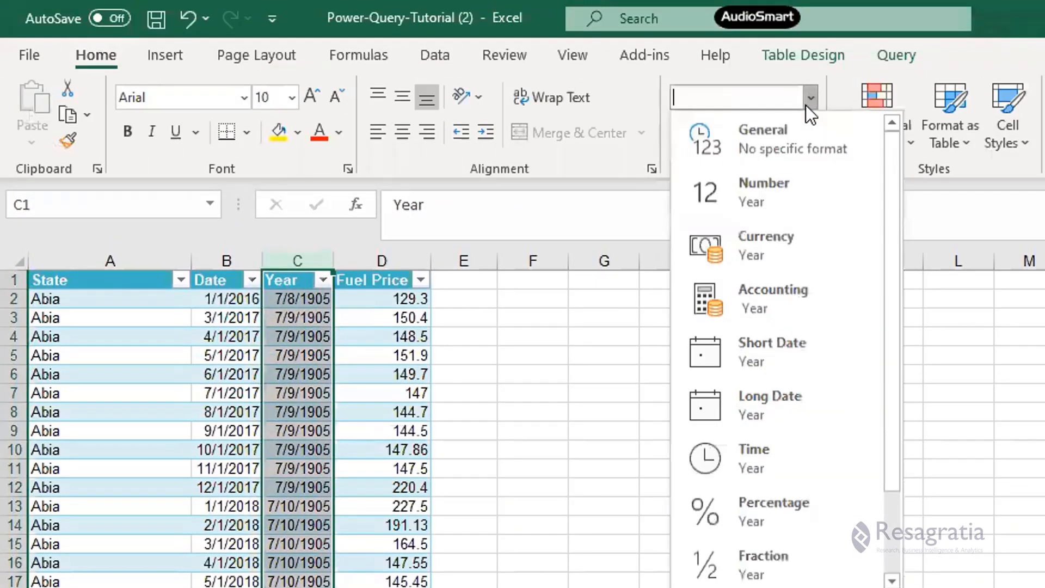
left_click(807, 104)
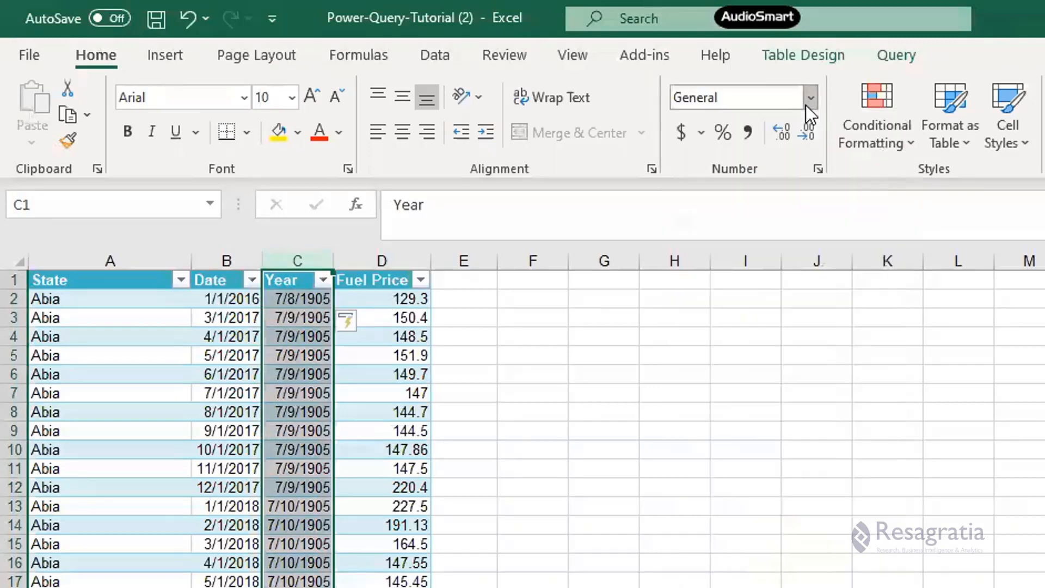
left_click(805, 106)
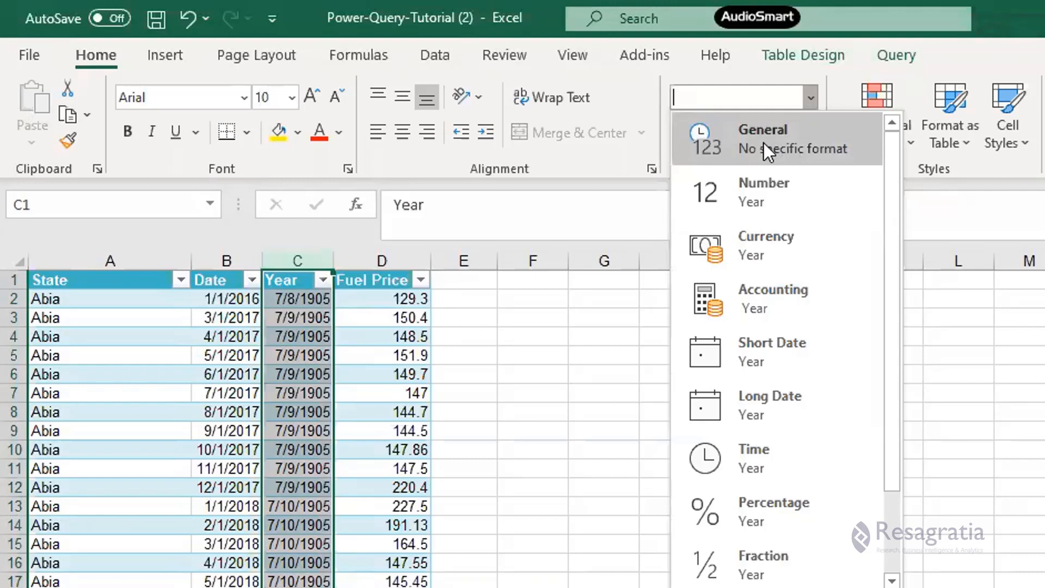
left_click(777, 198)
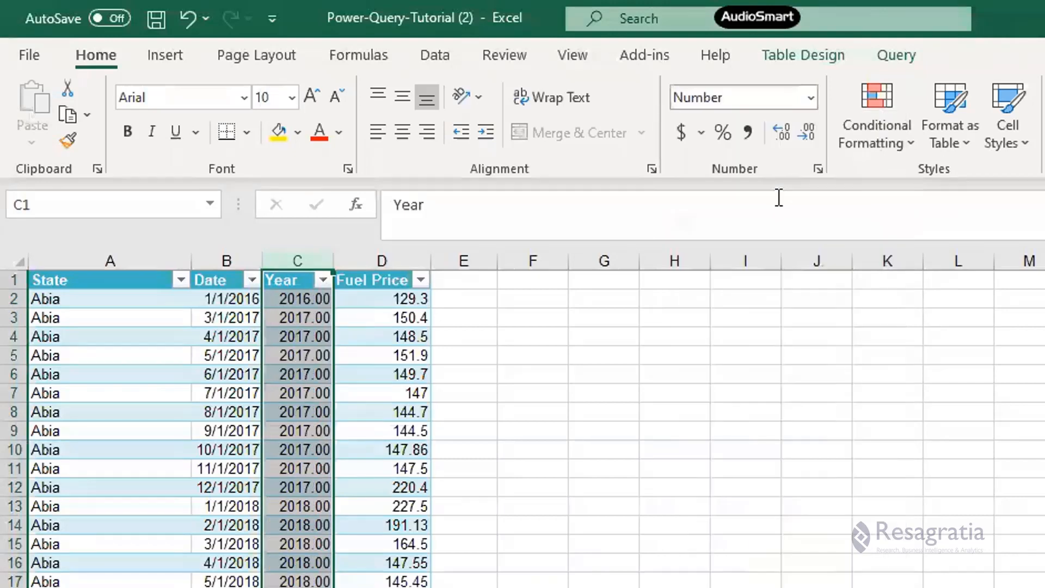
left_click(809, 103)
left_click(799, 139)
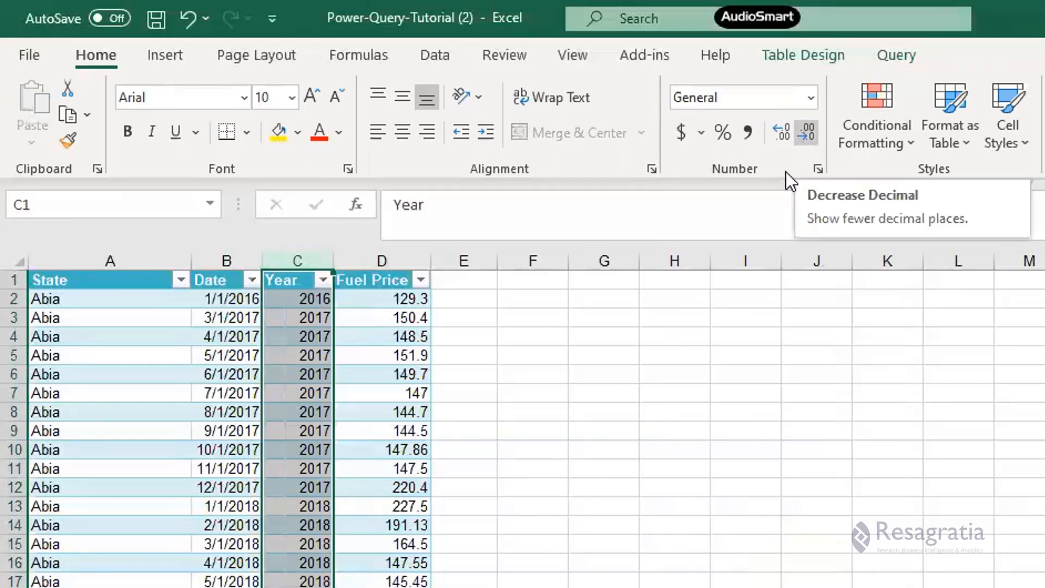
Check the Year column's formula cells and the list of years in its filter
left_click_drag(308, 303, 319, 413)
left_click(296, 303)
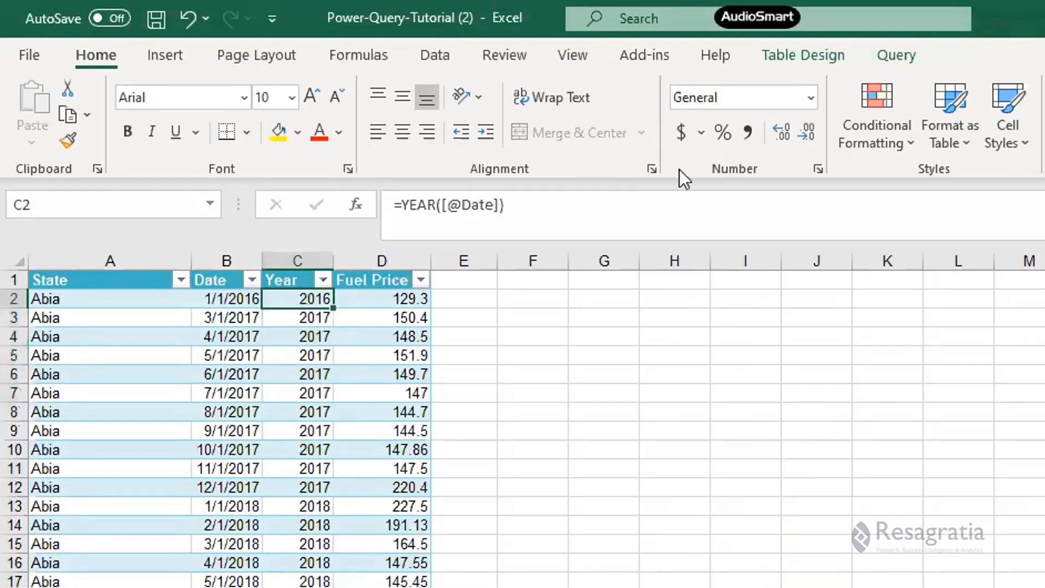
left_click(291, 248)
left_click(318, 399)
scroll(309, 409, "down", 1)
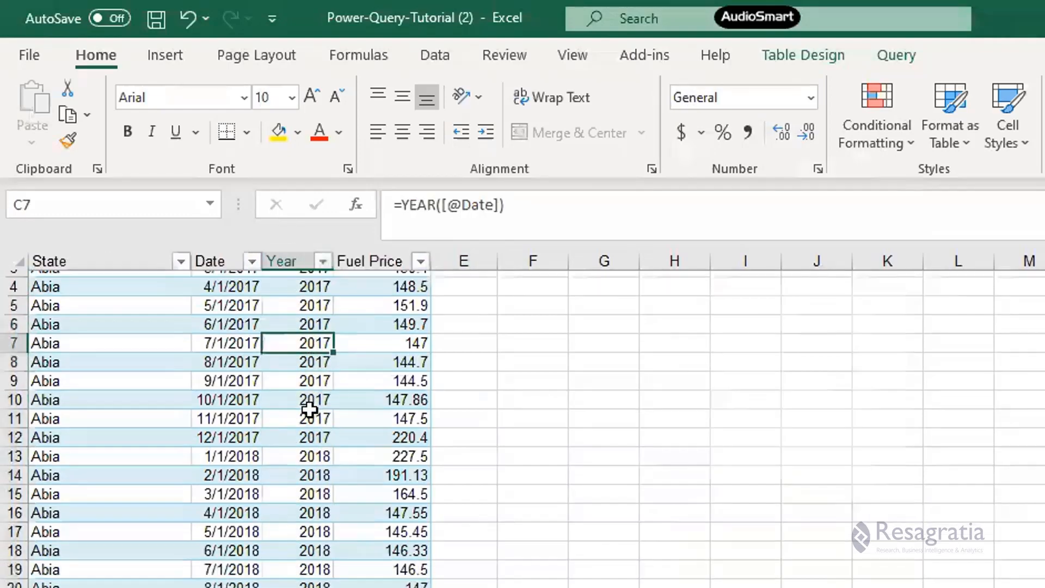
scroll(310, 410, "up", 1)
left_click(324, 281)
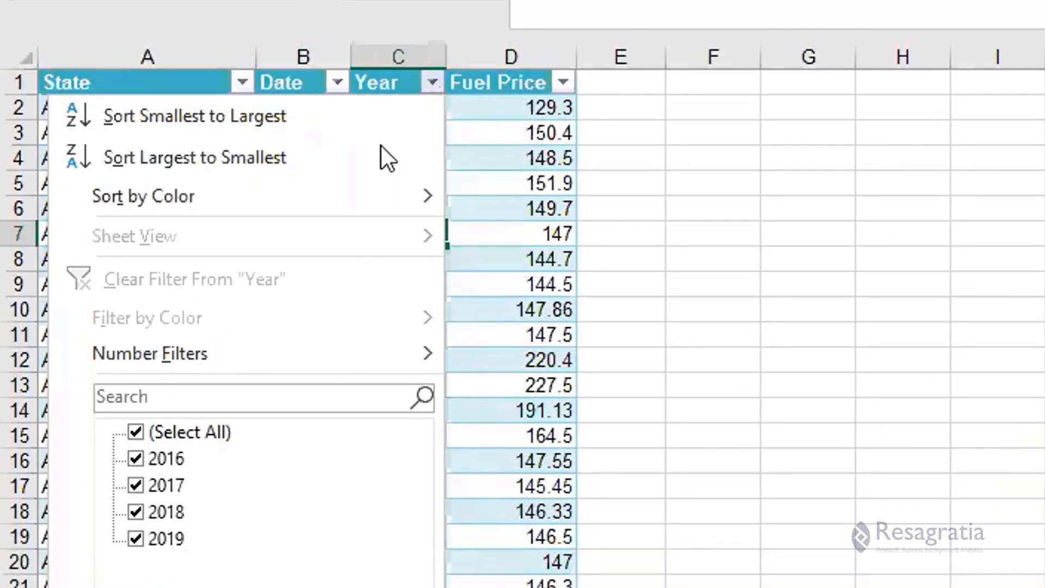
left_click(401, 54)
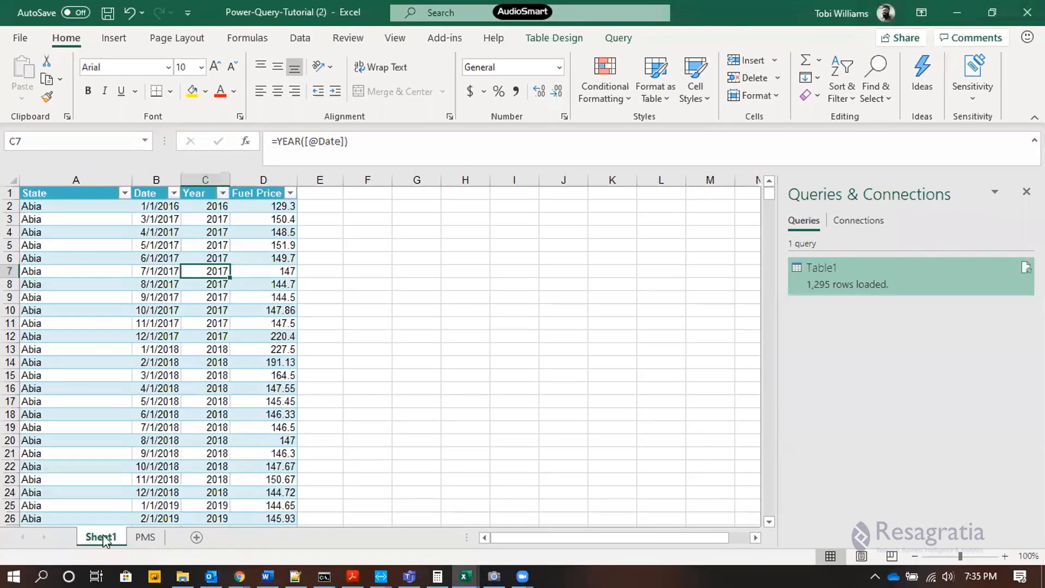
Rename the Sheet1 worksheet as Data
double_click(101, 537)
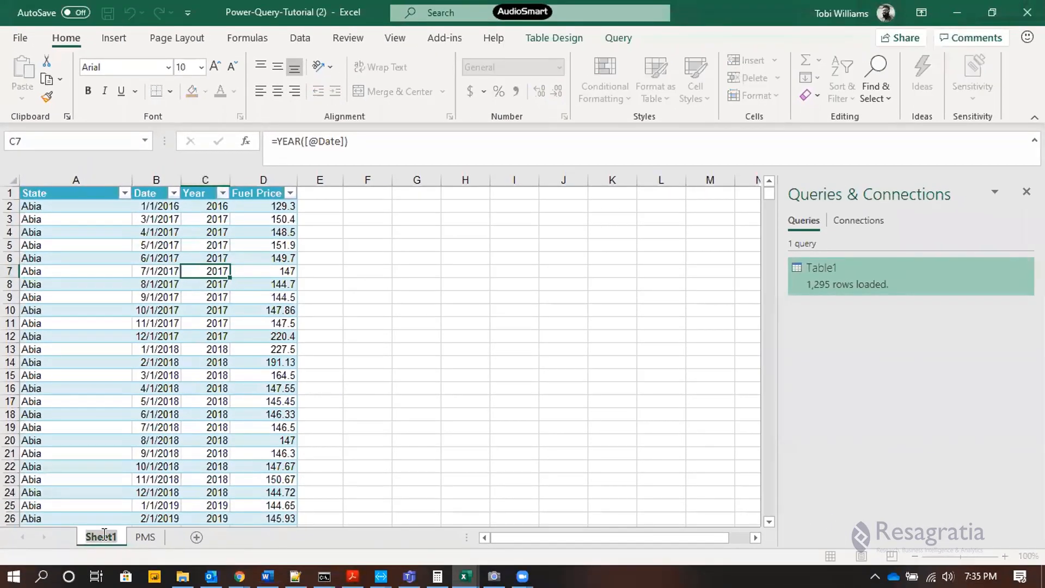
type("Data")
key("Return")
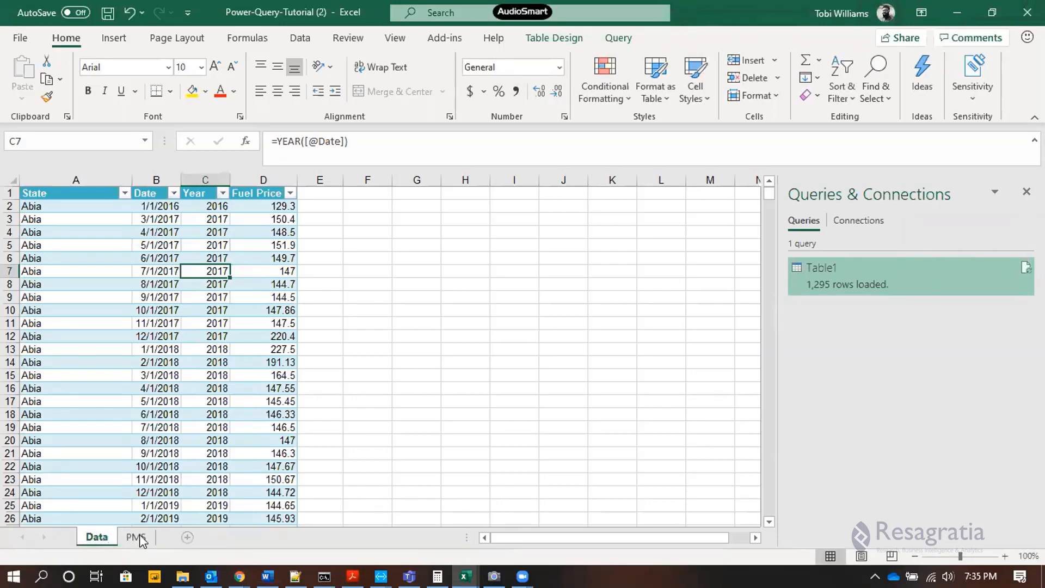
Add a new worksheet after Data and name it ExchangeRate
left_click(188, 537)
double_click(138, 537)
type("ExchangeRate")
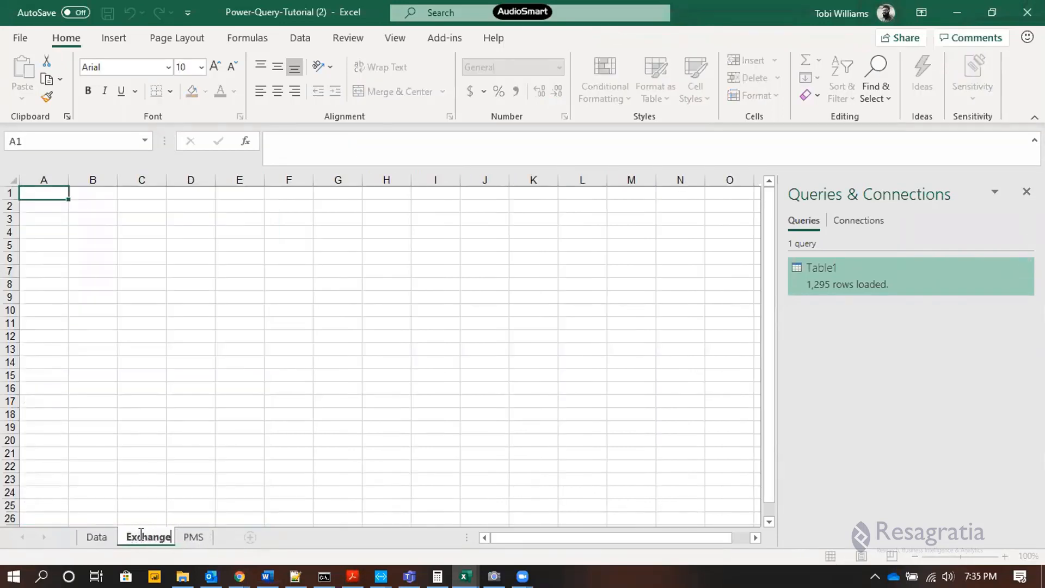
key("Return")
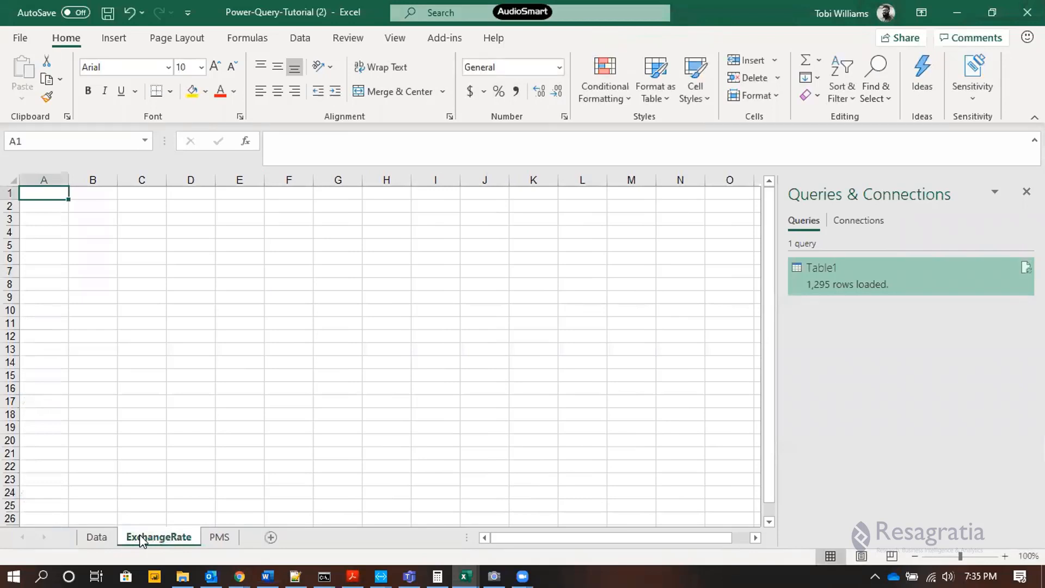
Enter the headers Year in A1 and Dollar-Naira in B1, and widen column B to fit its header
type("Year")
key("Tab")
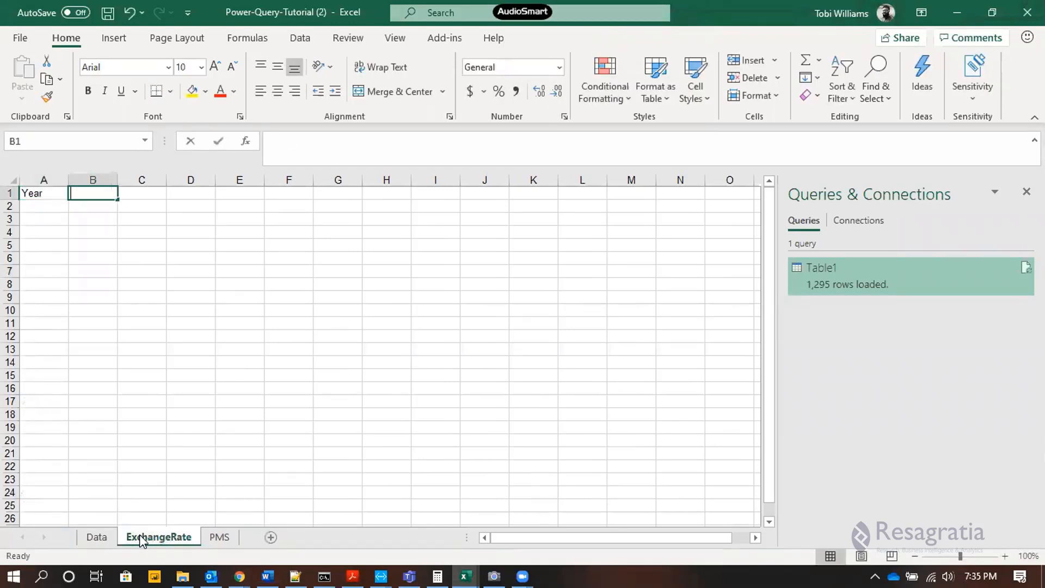
type("Dollar-")
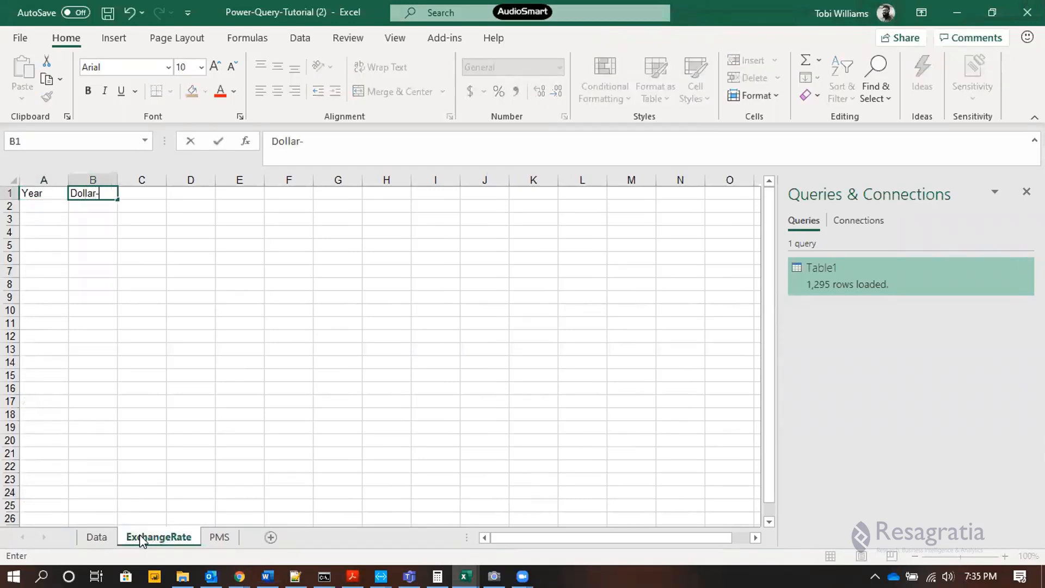
type("Naira")
key("Return")
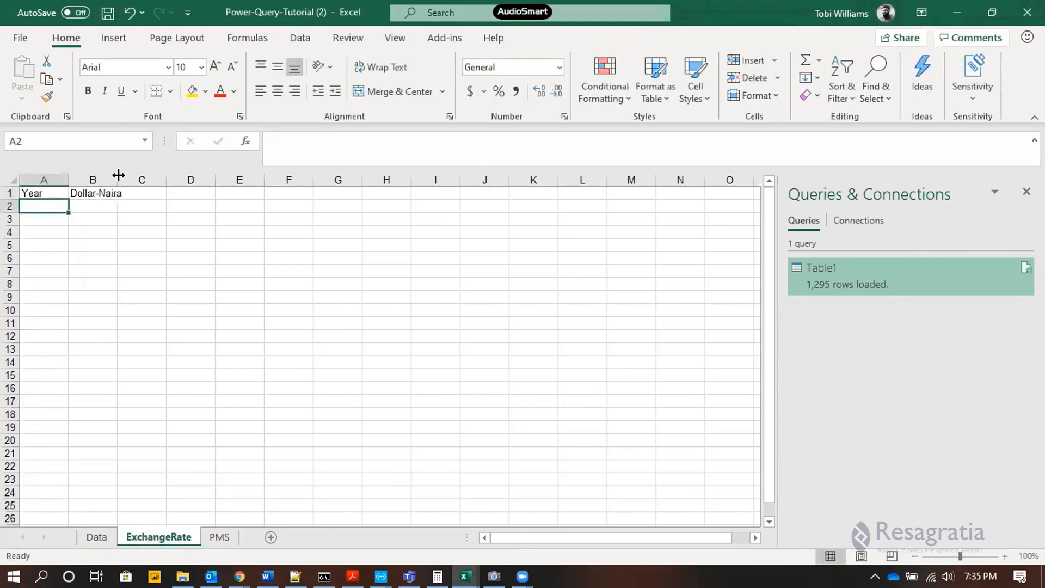
left_click_drag(118, 175, 139, 174)
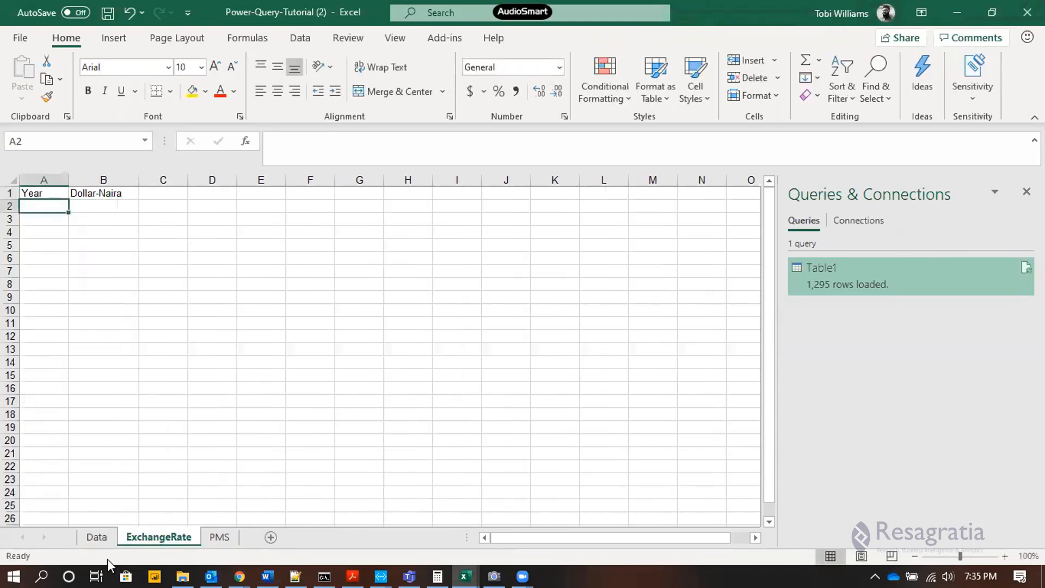
Enter 2016 and 2017 in A2 and A3, and fill the series down to 2019 in A5
type("2016")
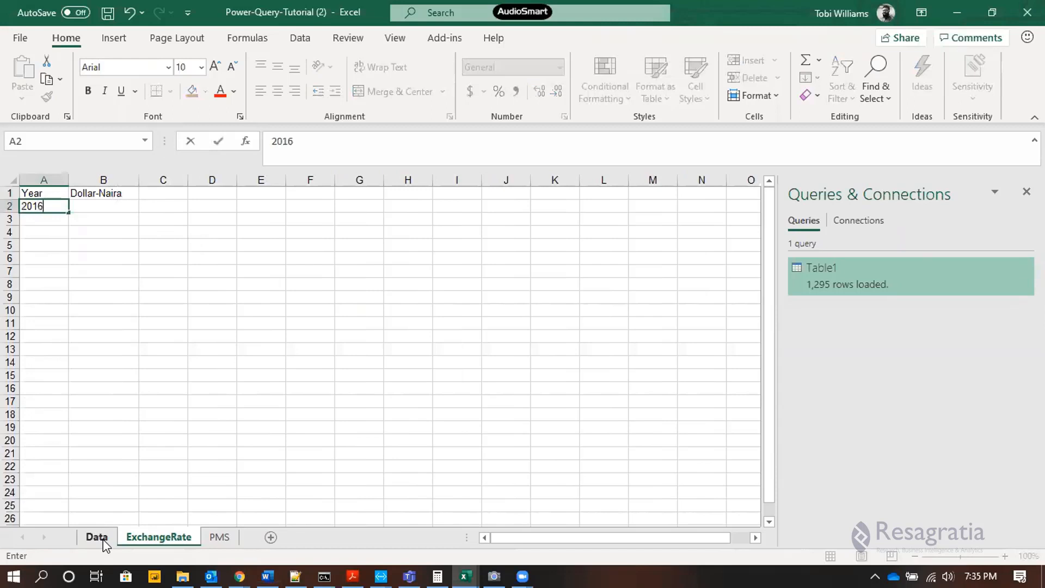
key("Return")
type("2017")
key("Return")
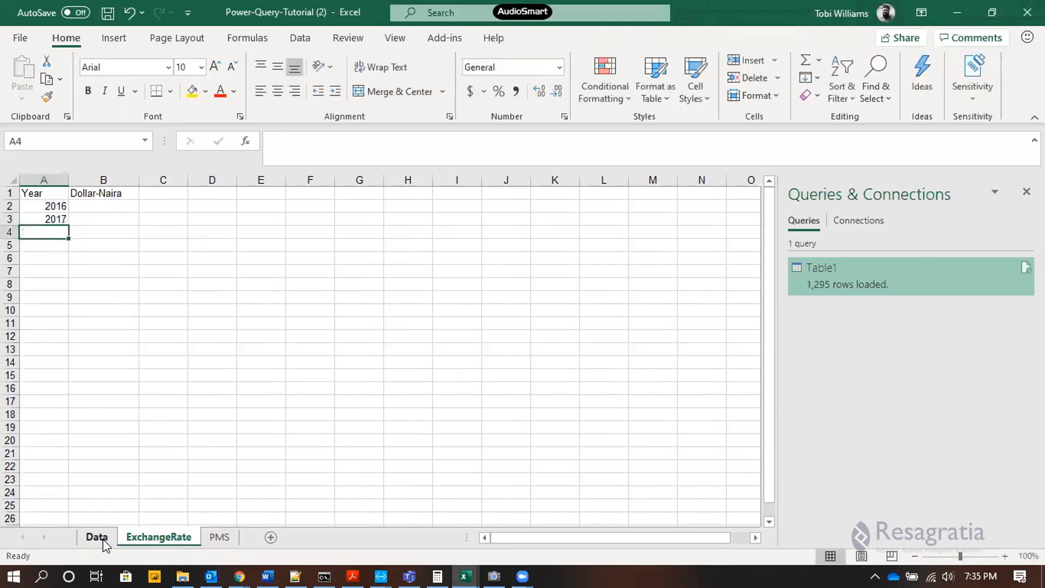
key("Up")
key("Up")
key("shift+Down")
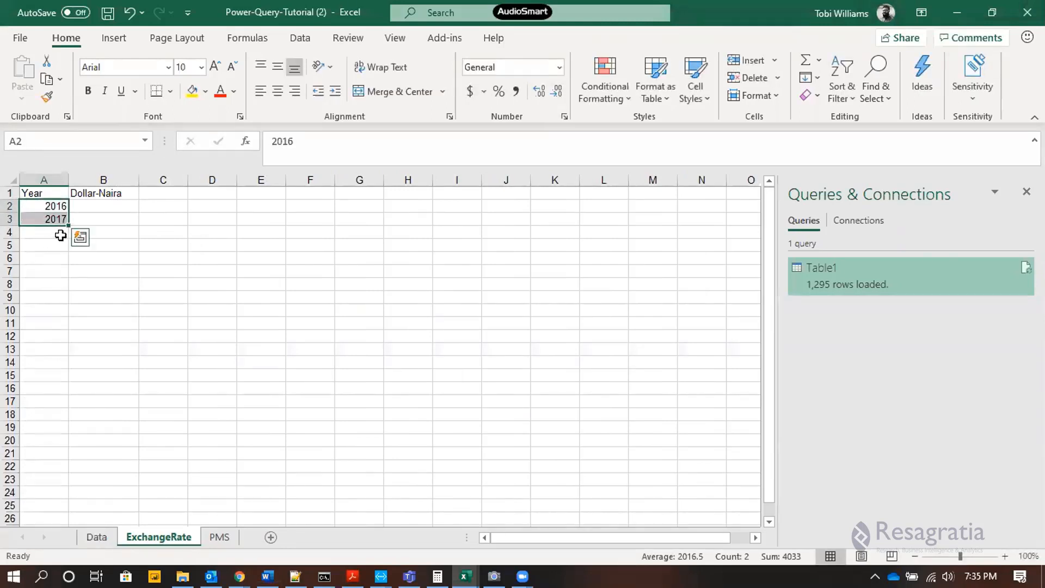
left_click_drag(68, 226, 67, 251)
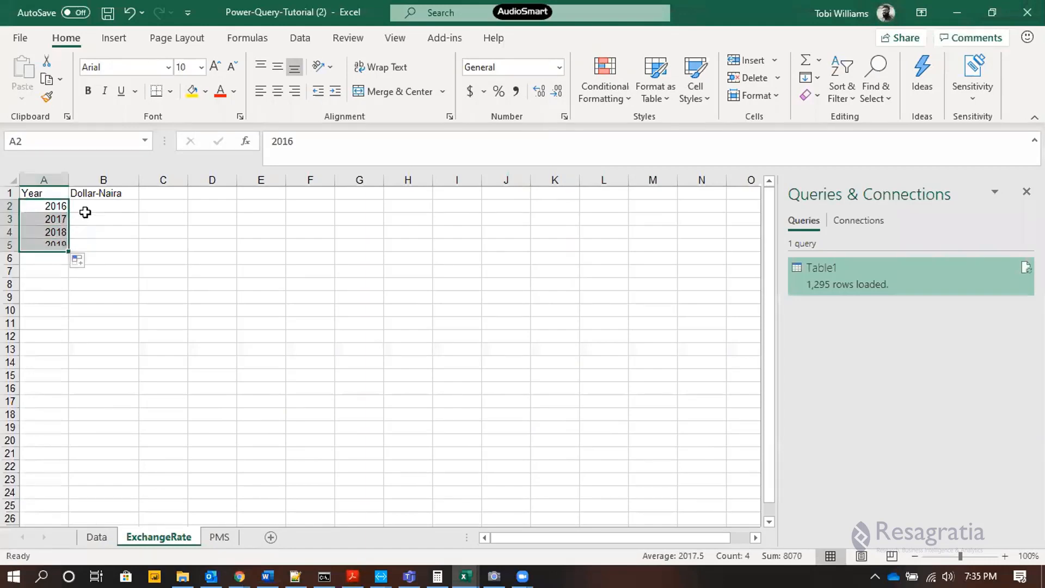
Select B2, then open the Yearly Naira-Dollar Exchange rate link from the webinar PDF and find the page's table of yearly values
left_click(86, 210)
key("ctrl+Page_Up")
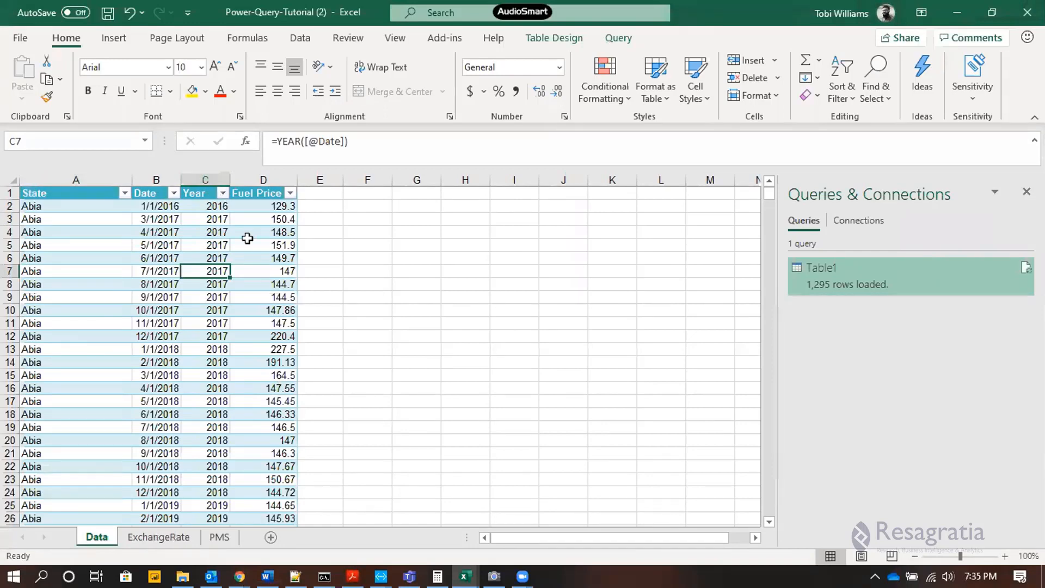
key("ctrl+Page_Down")
key("alt+Tab")
key("Tab")
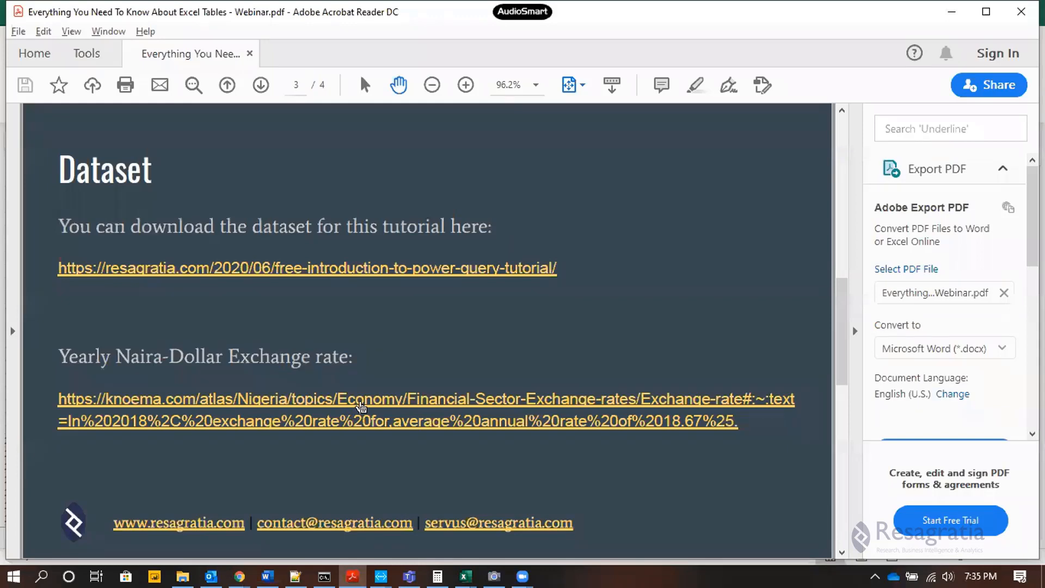
left_click(360, 407)
left_click(522, 335)
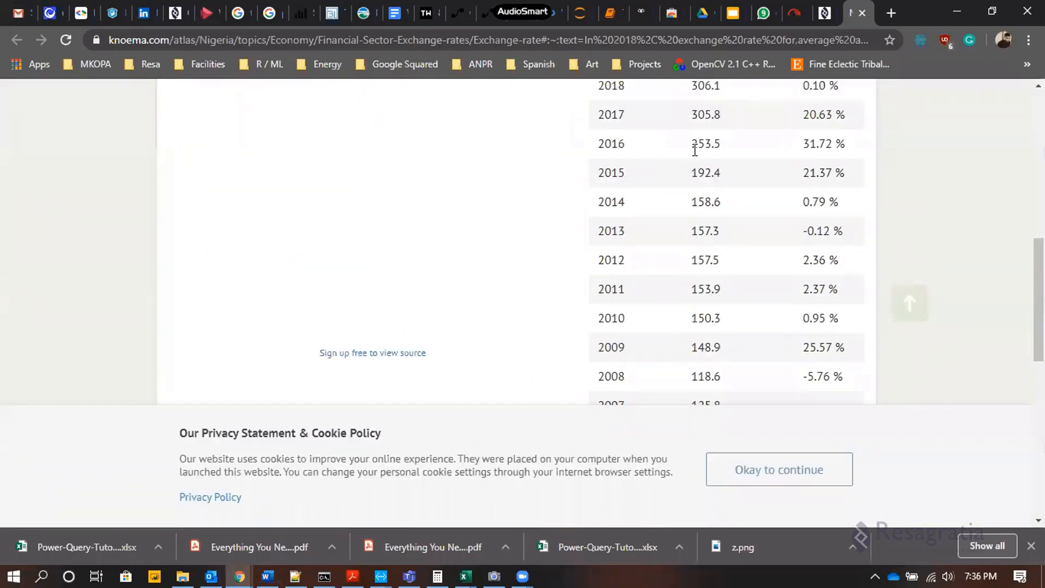
scroll(716, 163, "up", 2)
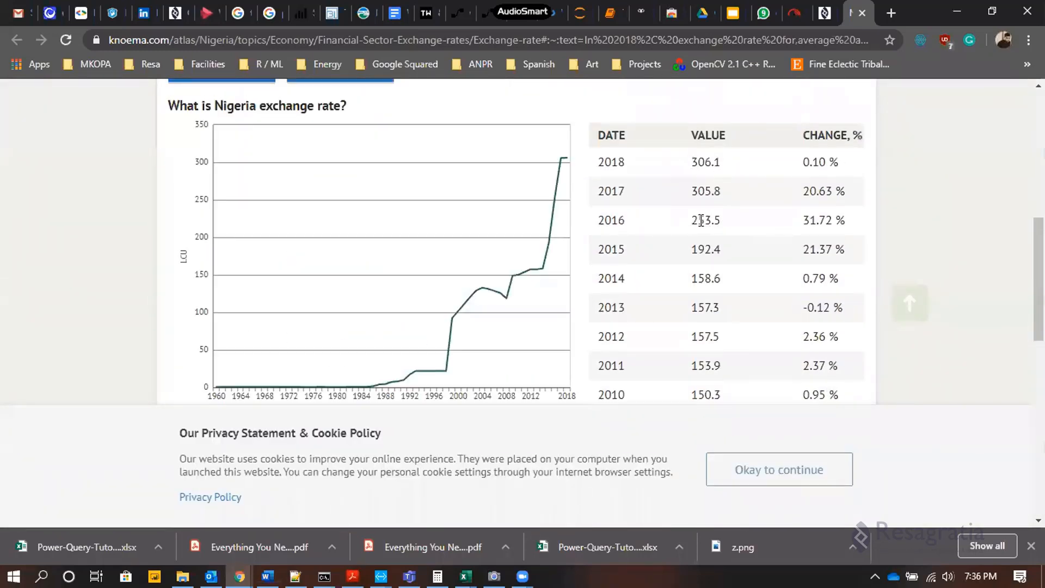
Switch back to the Excel workbook and enter 253.5 in B2 as the 2016 Dollar-Naira rate
key("alt+Tab")
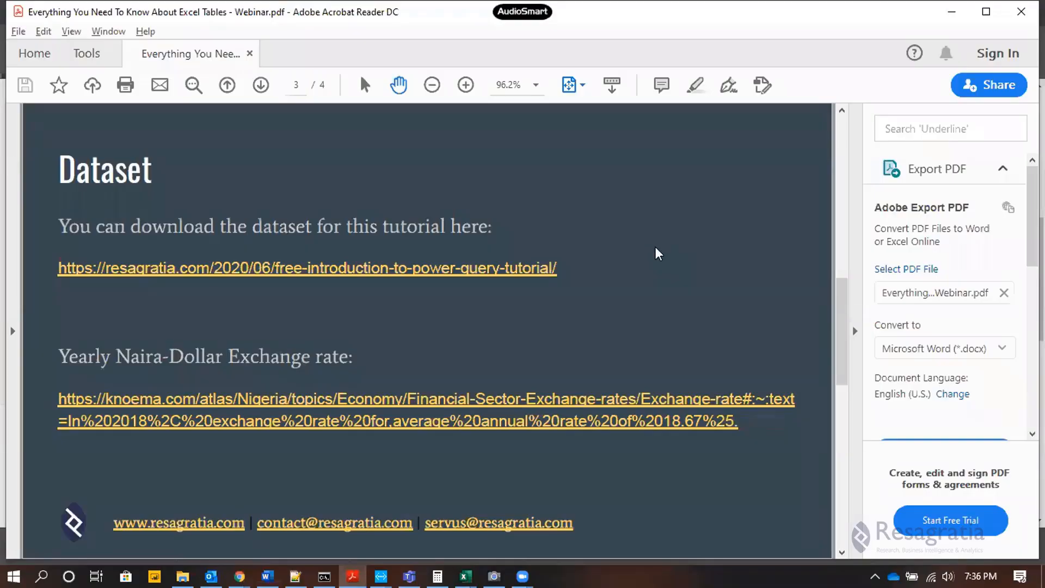
key("alt+Tab")
key("alt+Tab")
type("2")
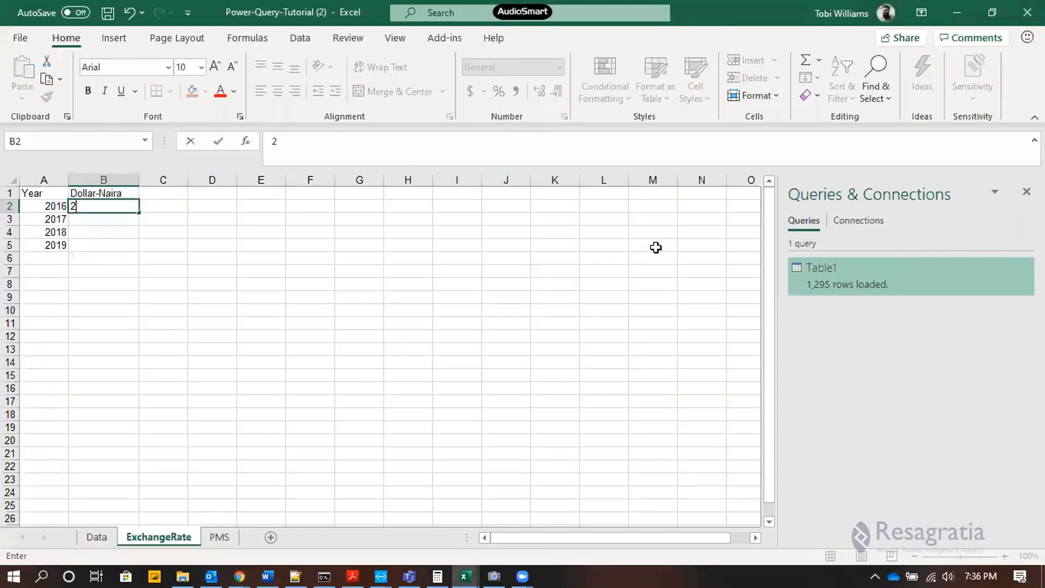
key("Return")
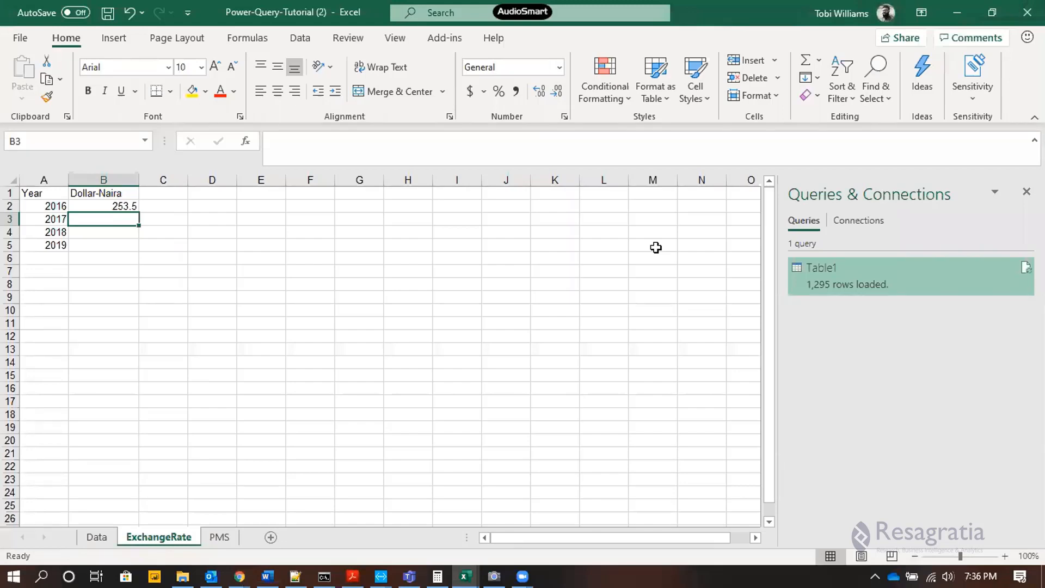
Copy the 2017 rate, 305.8, from the knoema page in the browser and paste it as plain text into B3 in Excel
key("alt+Tab")
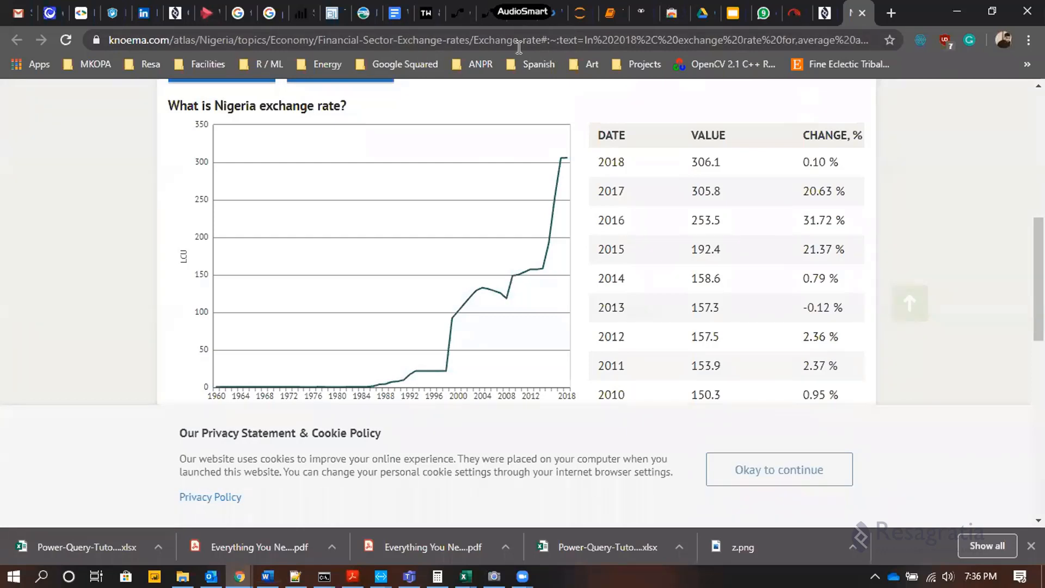
double_click(706, 191)
key("alt+Tab")
key("ctrl+alt+v")
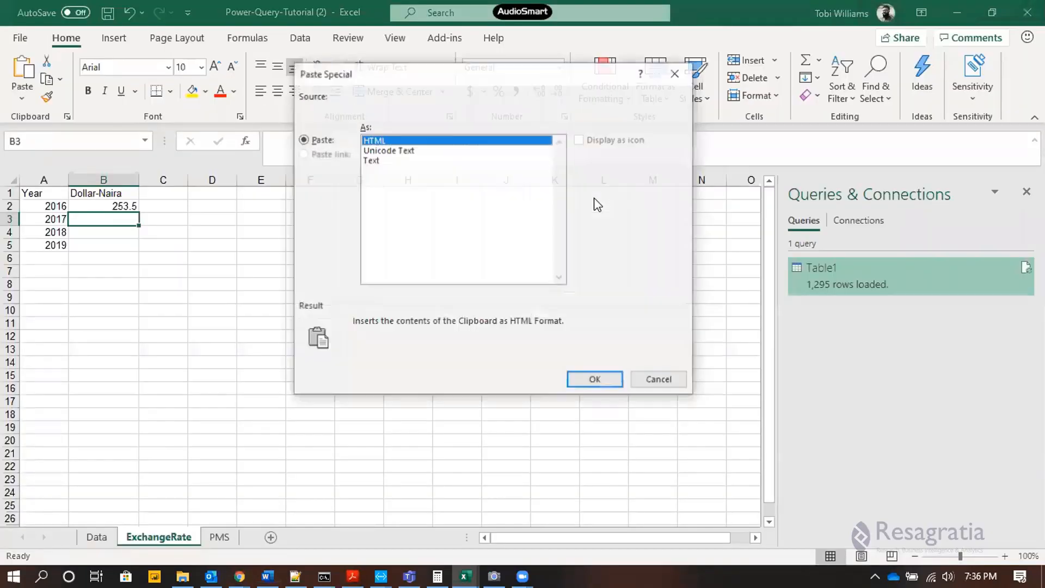
key("Down")
key("Down")
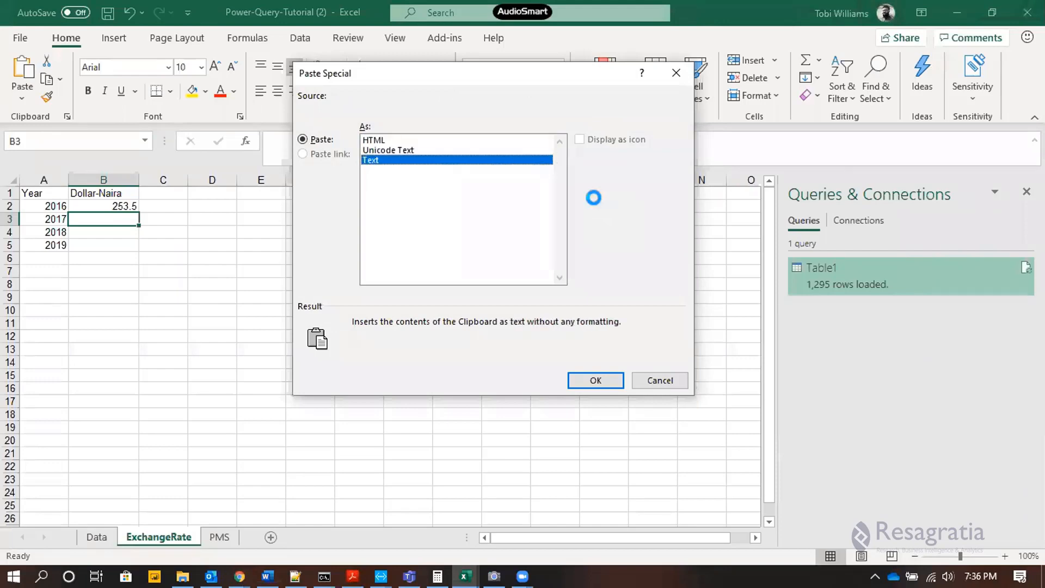
key("Return")
key("Down")
Copy the 2018 rate, 306.1, from the knoema page in the browser and paste it as plain text into B4 in Excel
key("alt+Tab")
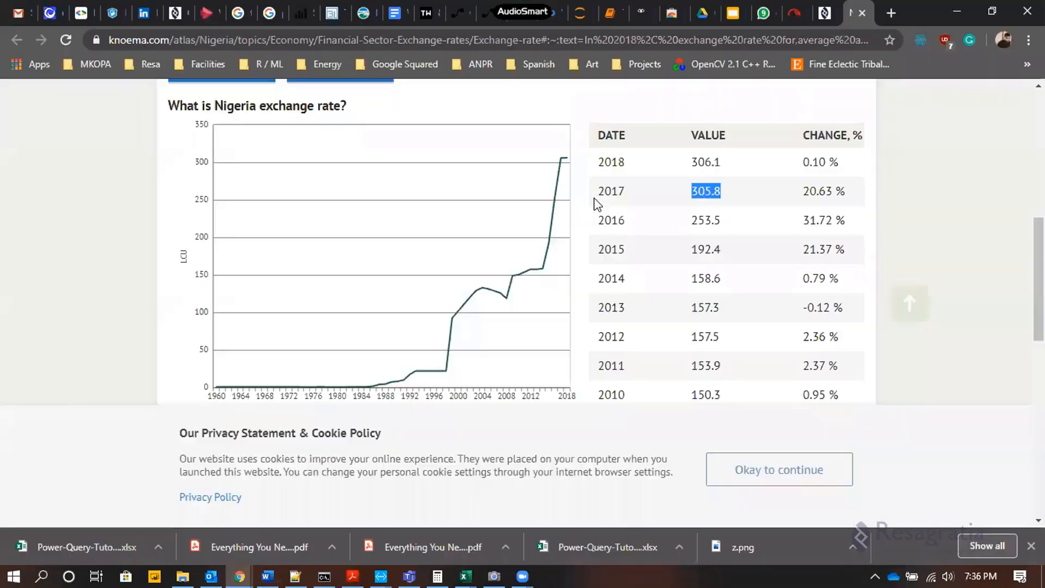
left_click_drag(726, 162, 691, 162)
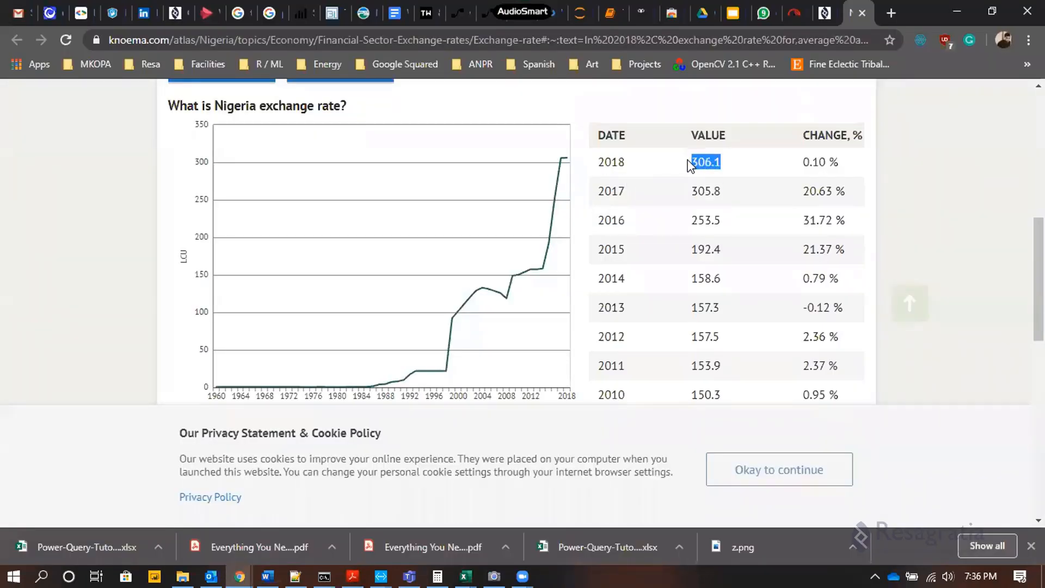
key("ctrl+c")
key("alt+Tab")
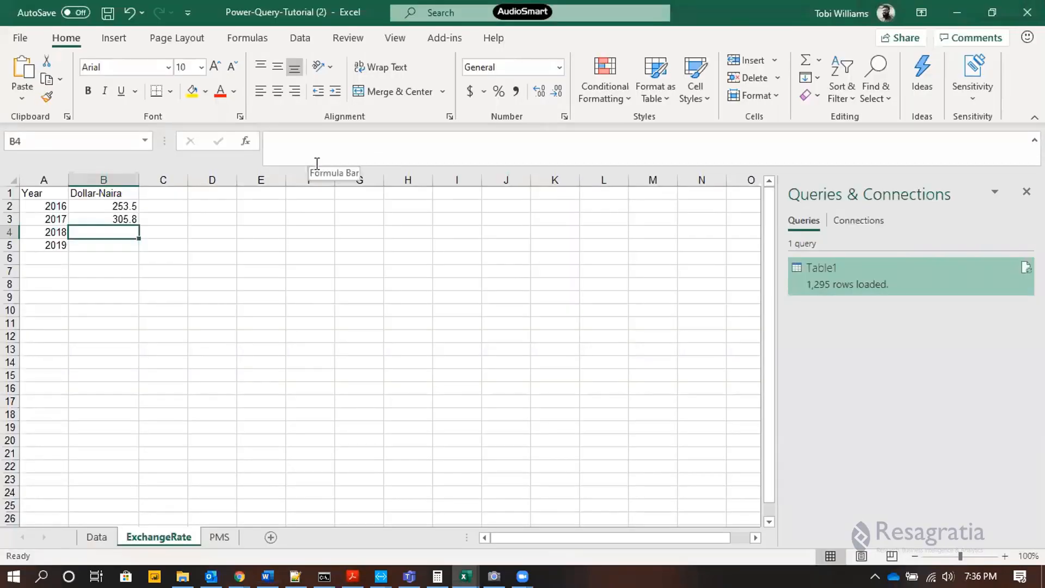
key("ctrl+alt+v")
key("Down")
key("Down")
key("Return")
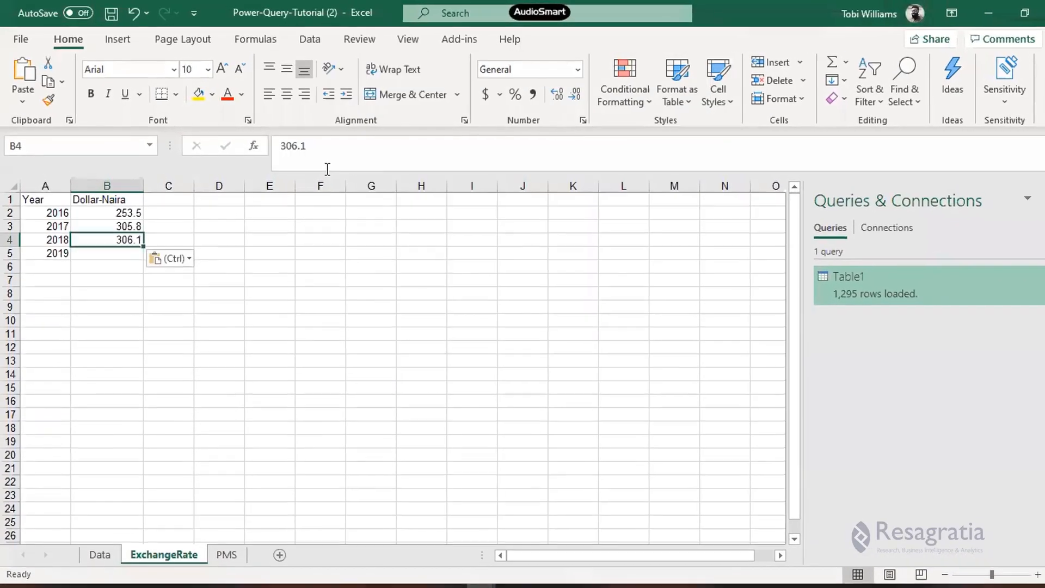
Enter 360 in B5 as the 2019 Dollar-Naira rate
key("Return")
type("360")
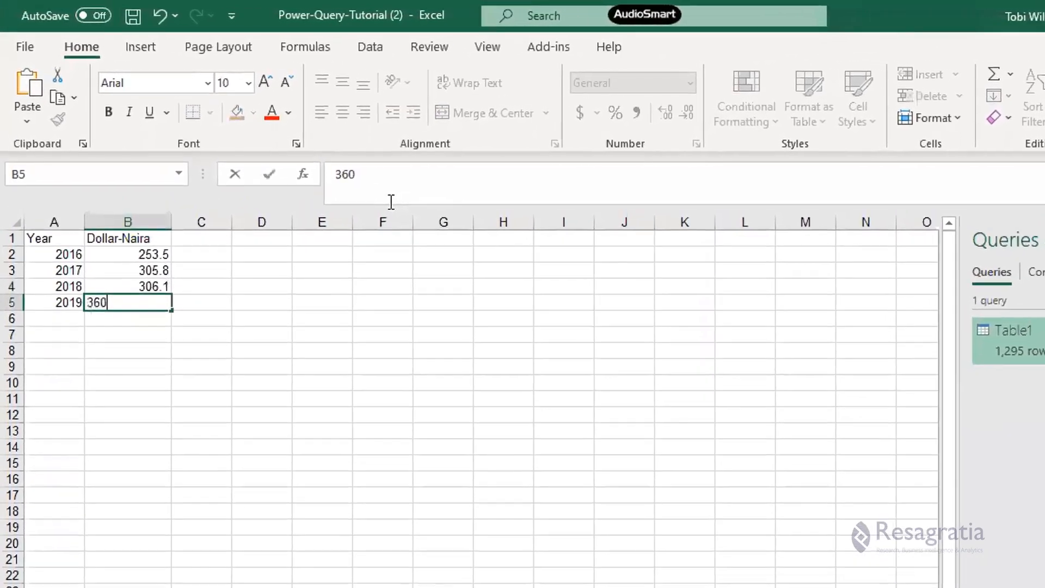
key("Return")
Convert the range A1:B5 on the ExchangeRate sheet into a table with headers
key("Up")
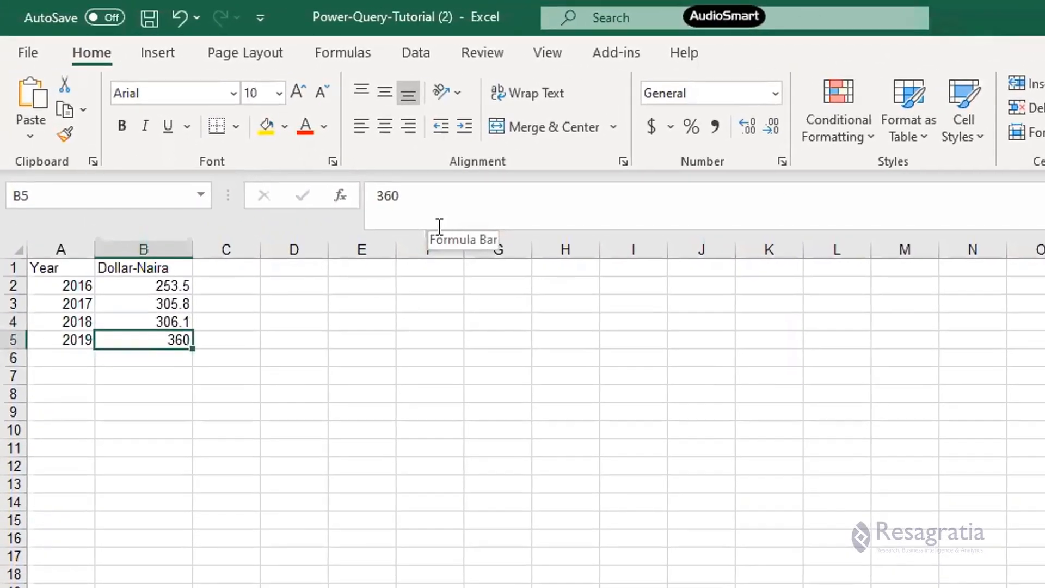
key("Left")
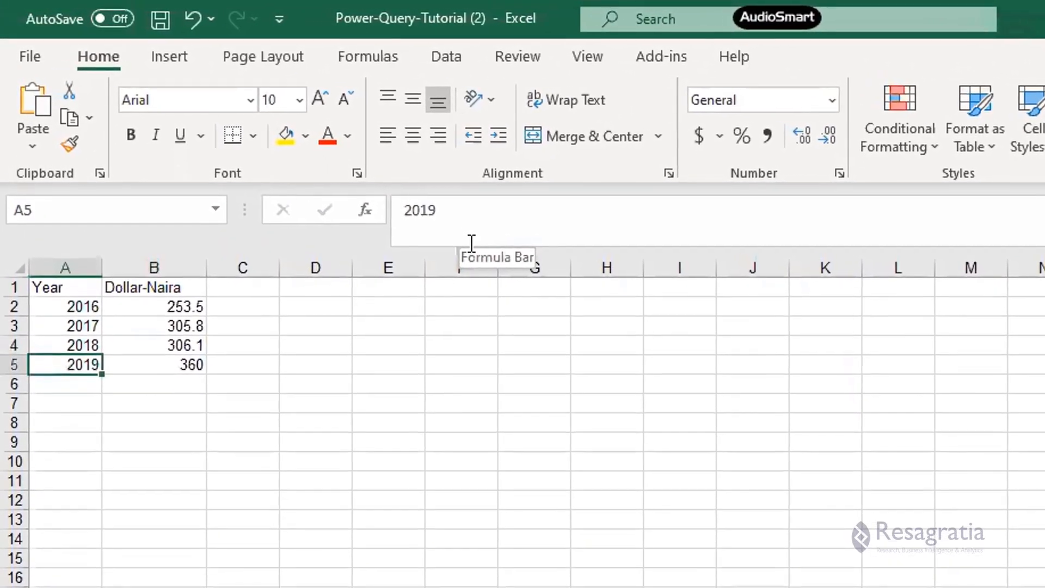
key("Up")
key("Up")
key("Up")
key("Up")
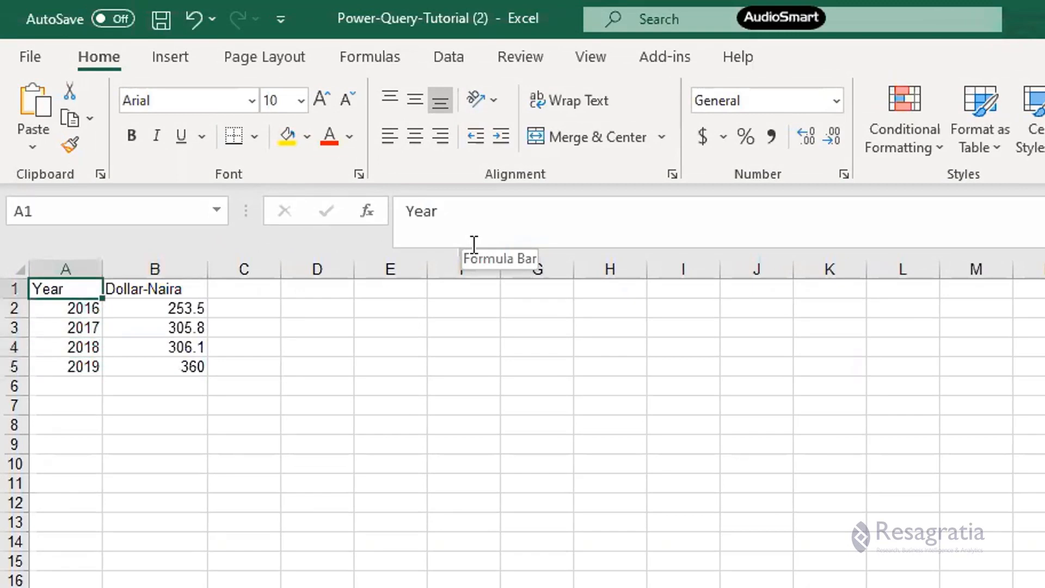
key("shift+Right")
key("shift+Down")
key("shift+Down")
key("shift+Down")
key("shift+Down")
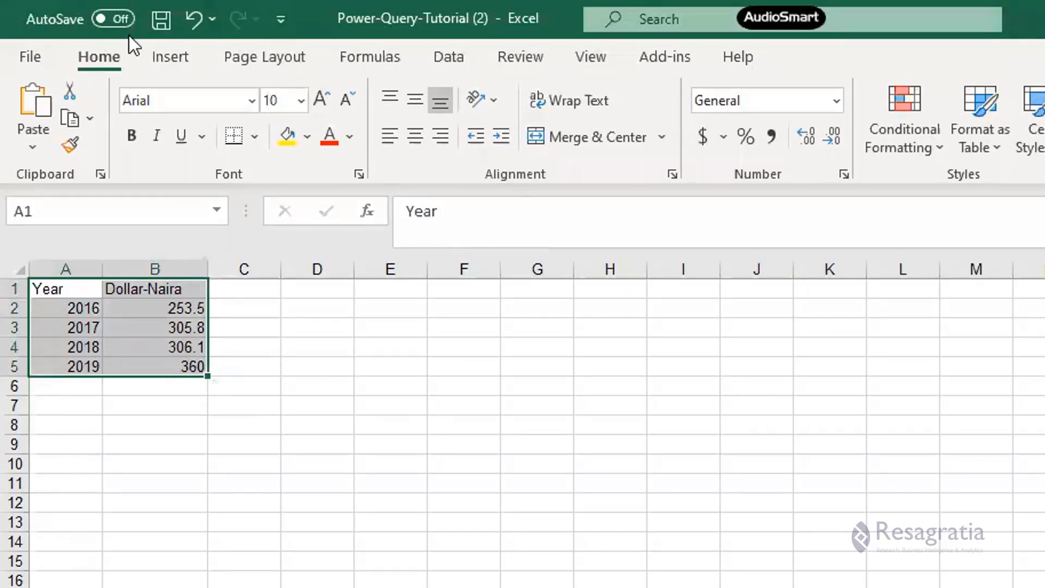
left_click(155, 64)
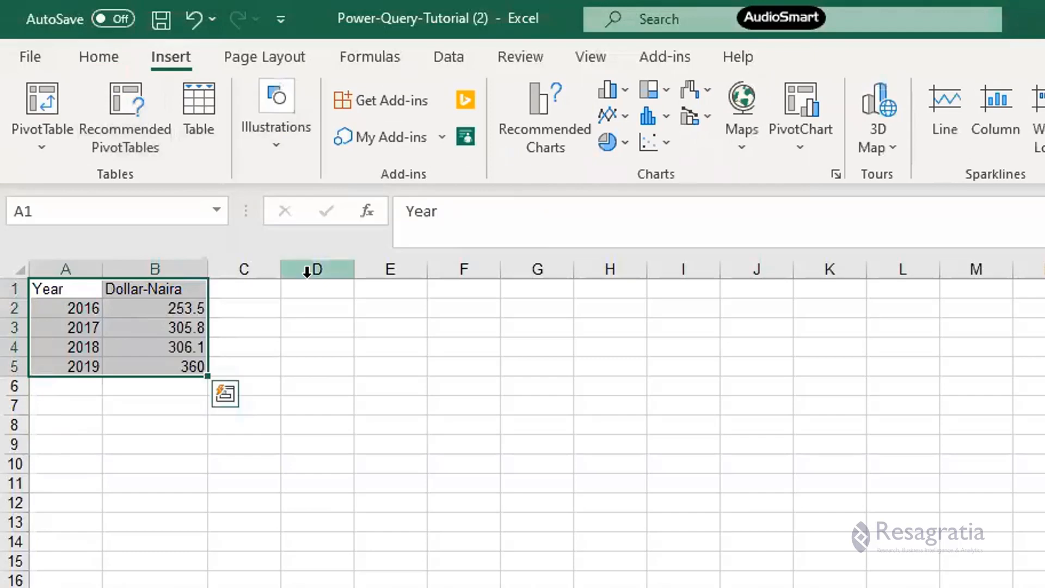
key("ctrl+c")
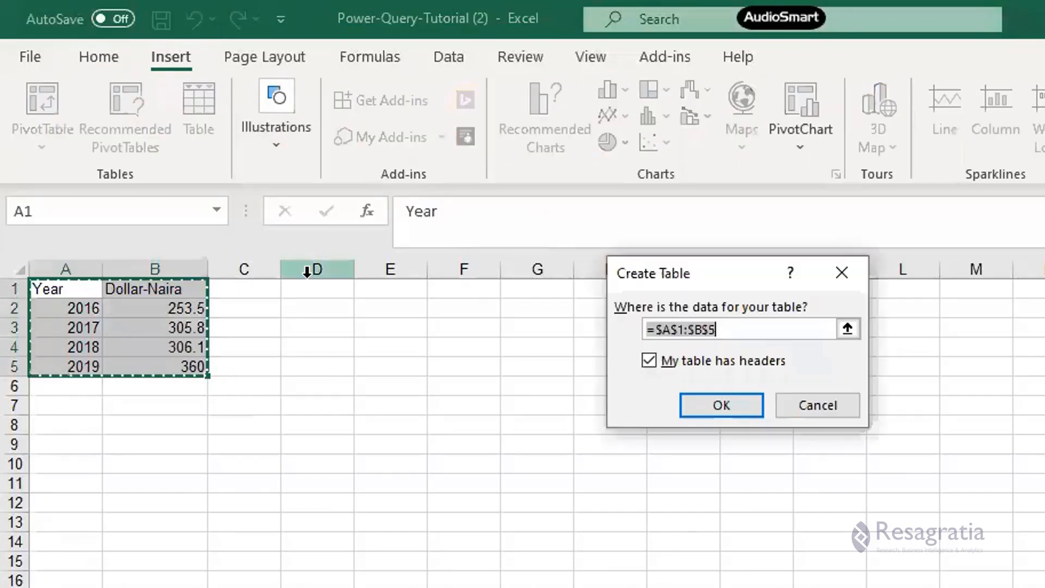
key("Return")
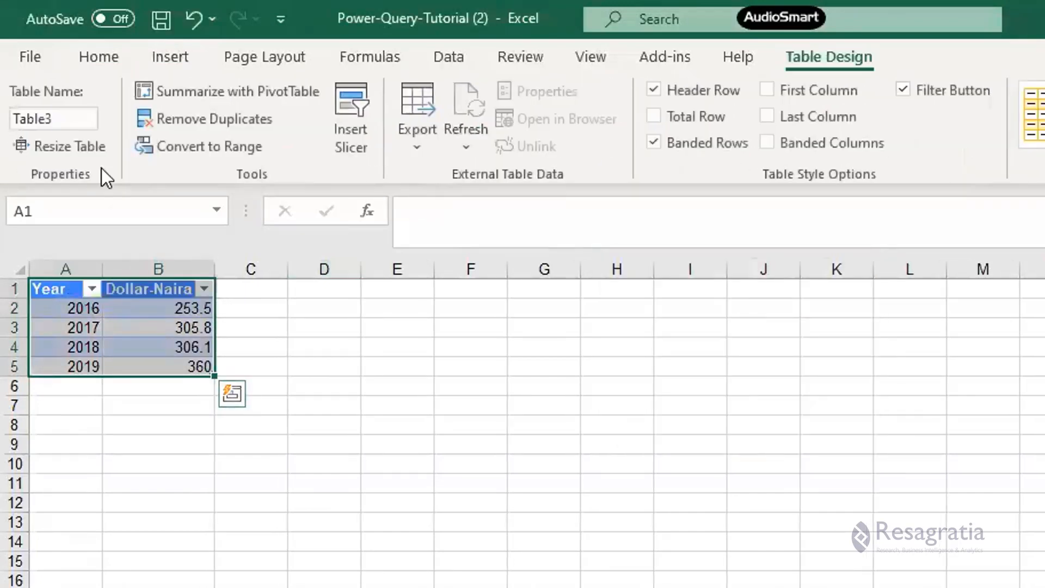
Name the new exchange rate table ExchangeRates
left_click(76, 118)
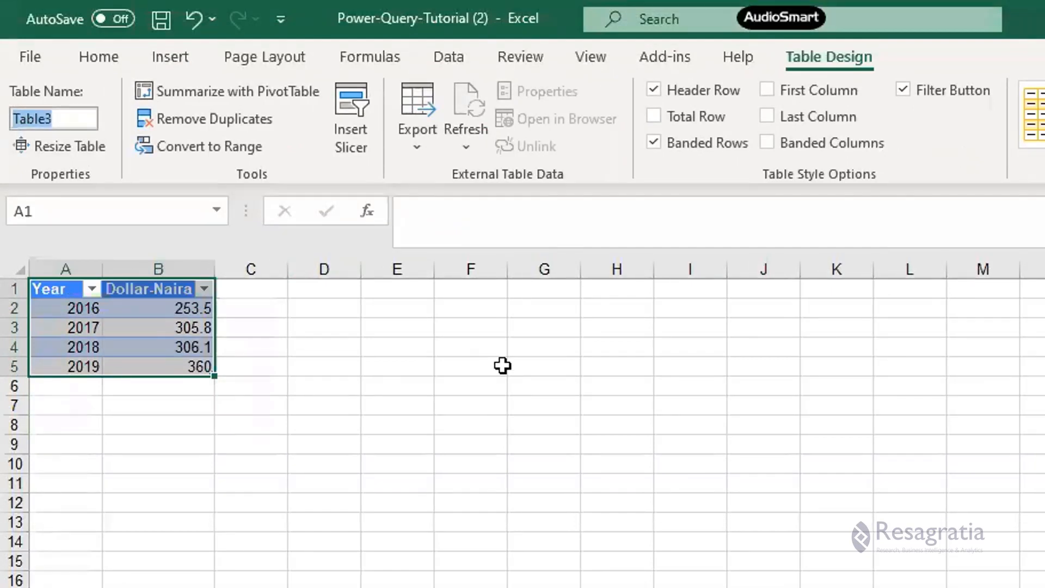
type("Exchange")
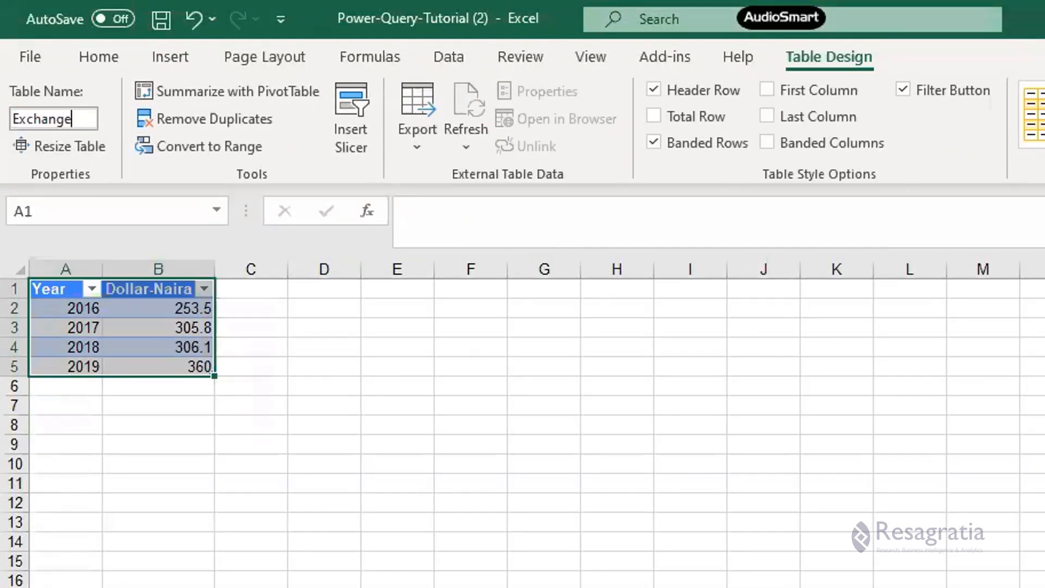
type("Rates")
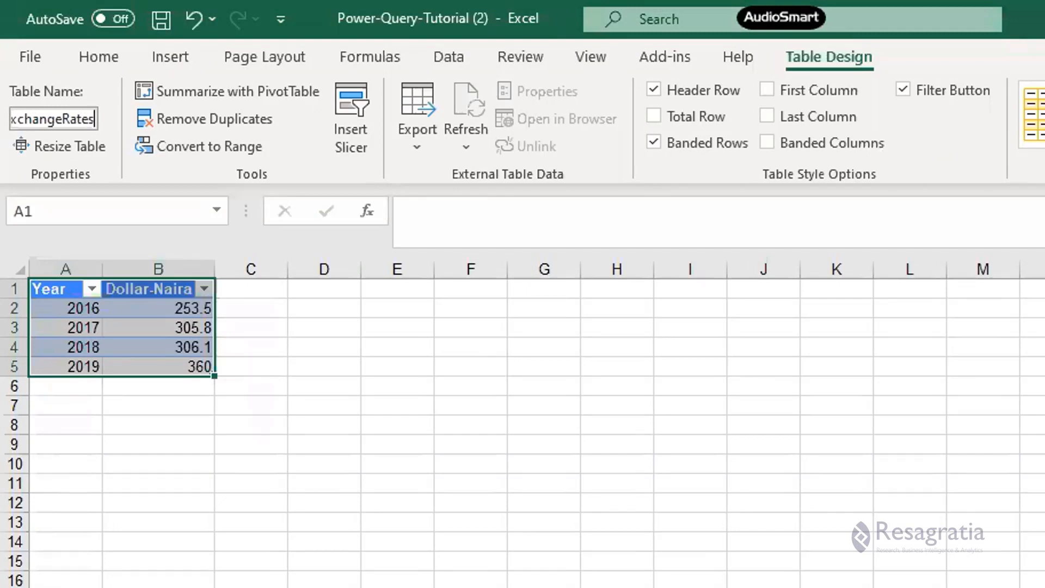
key("Return")
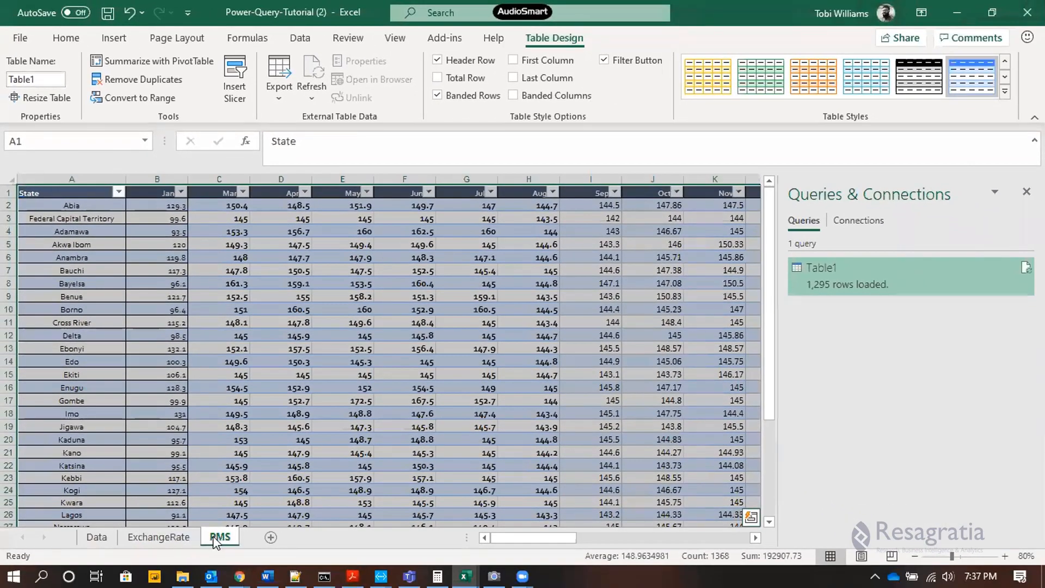
Move the PMS worksheet in front of Data, and check the Data and ExchangeRate sheets
left_click_drag(109, 537, 87, 537)
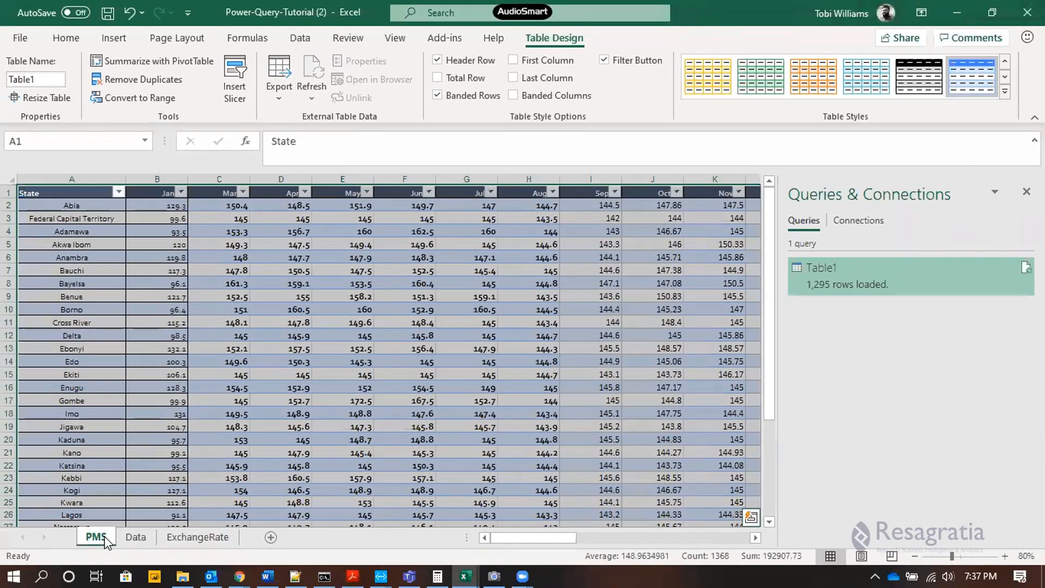
left_click(135, 537)
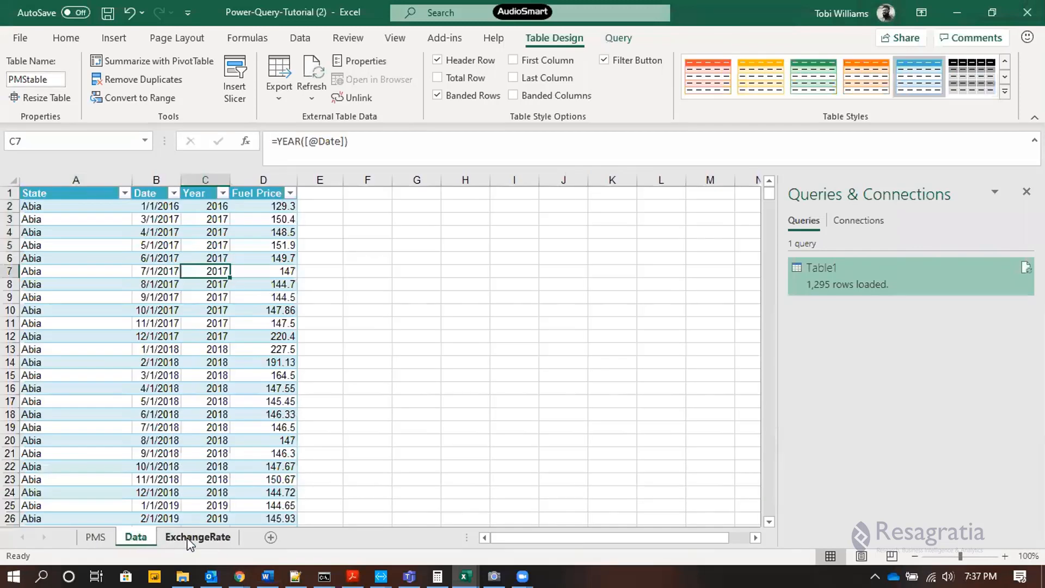
left_click(191, 538)
left_click(134, 537)
Rename the Fuel Price header in D1 of the Data sheet to Fuel Price (N)
left_click(302, 193)
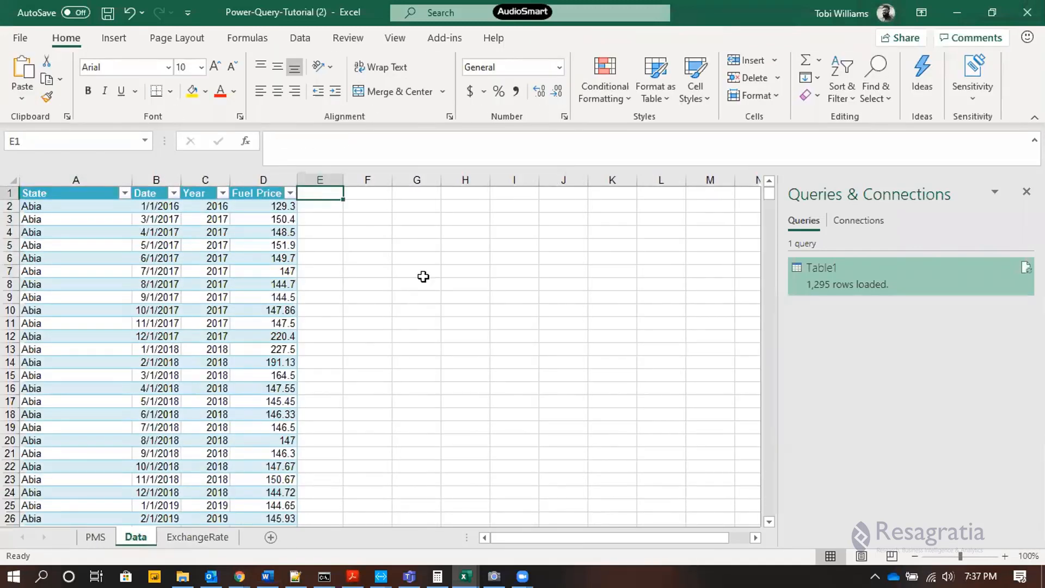
left_click(267, 197)
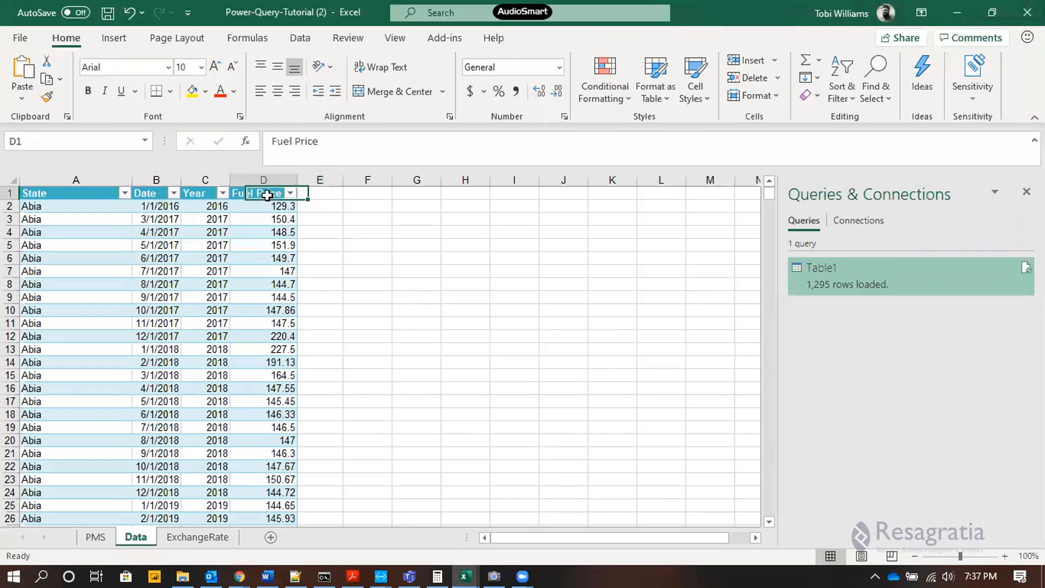
left_click(332, 149)
type("(N)")
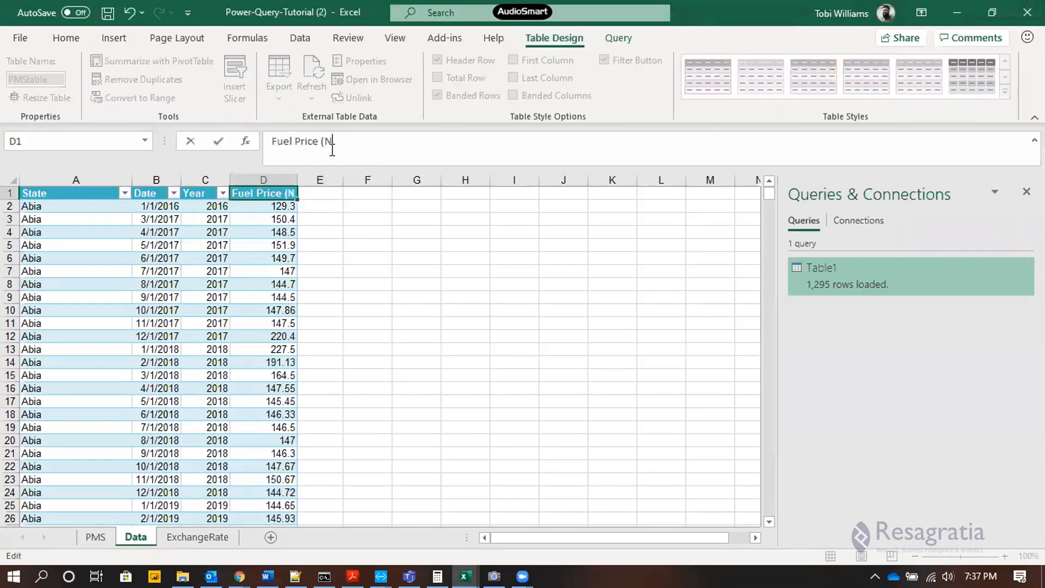
key("Tab")
Add a Fuel Price ($) column to the table in column E, and widen that column
key("Right")
key("Right")
key("Right")
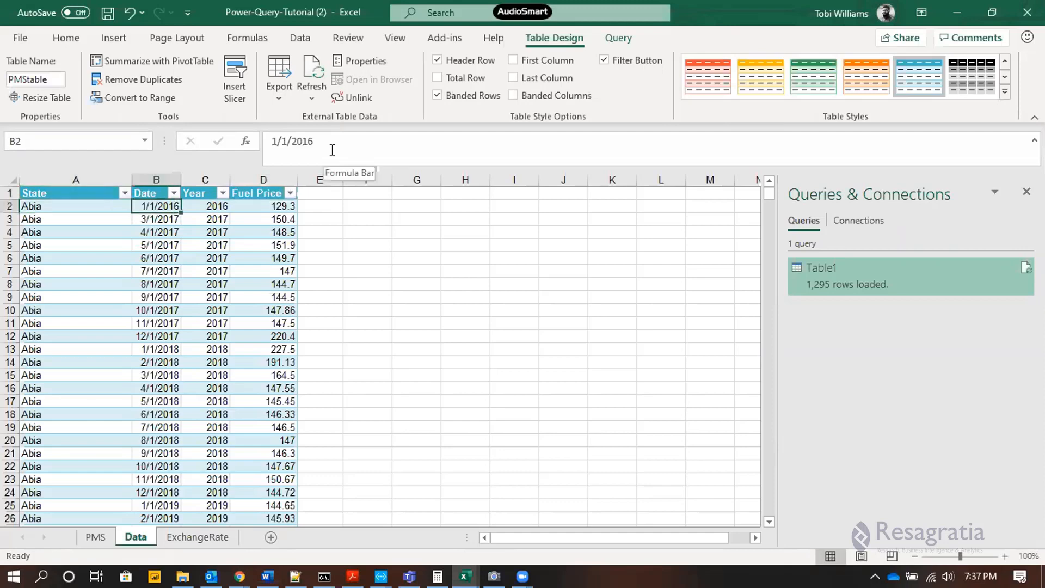
key("Up")
key("Right")
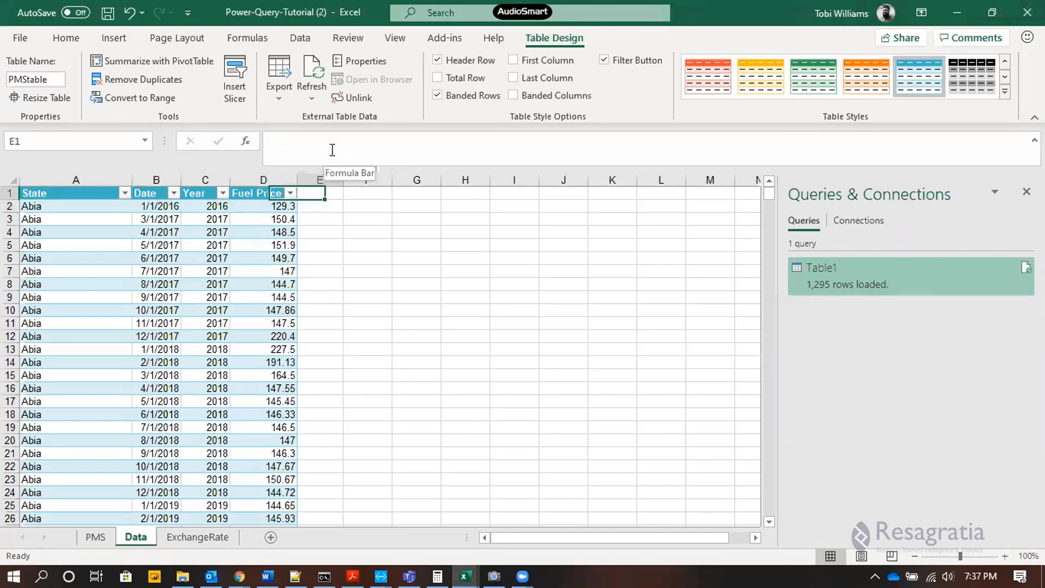
type("Fuel")
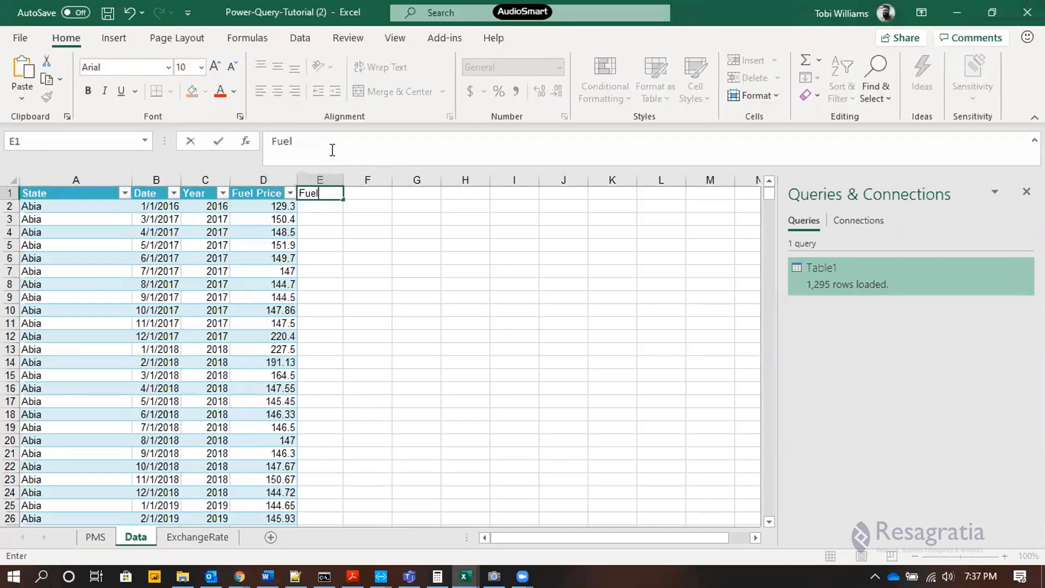
type(" Price ($)")
key("ctrl+Return")
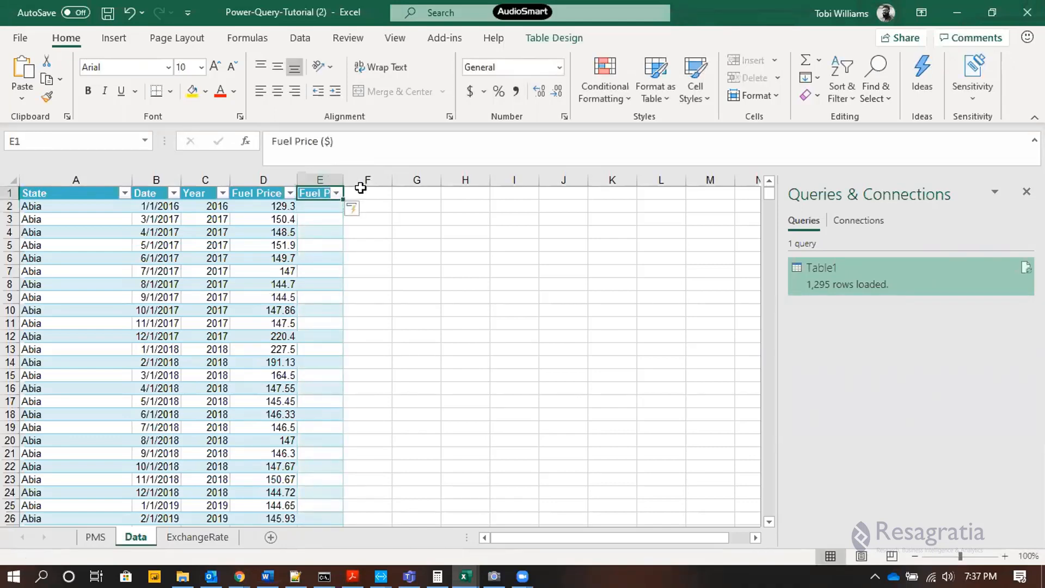
left_click_drag(346, 180, 366, 180)
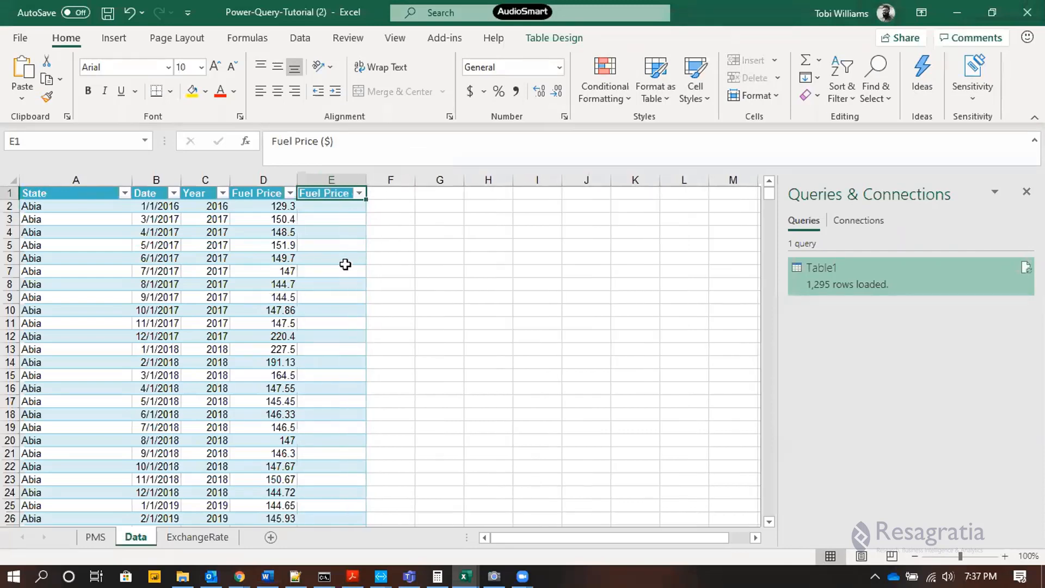
Compare the years and naira fuel prices on the Data sheet with the Dollar-Naira rates on the ExchangeRate sheet
scroll(345, 272, "down", 8)
scroll(345, 284, "down", 4)
scroll(345, 284, "up", 12)
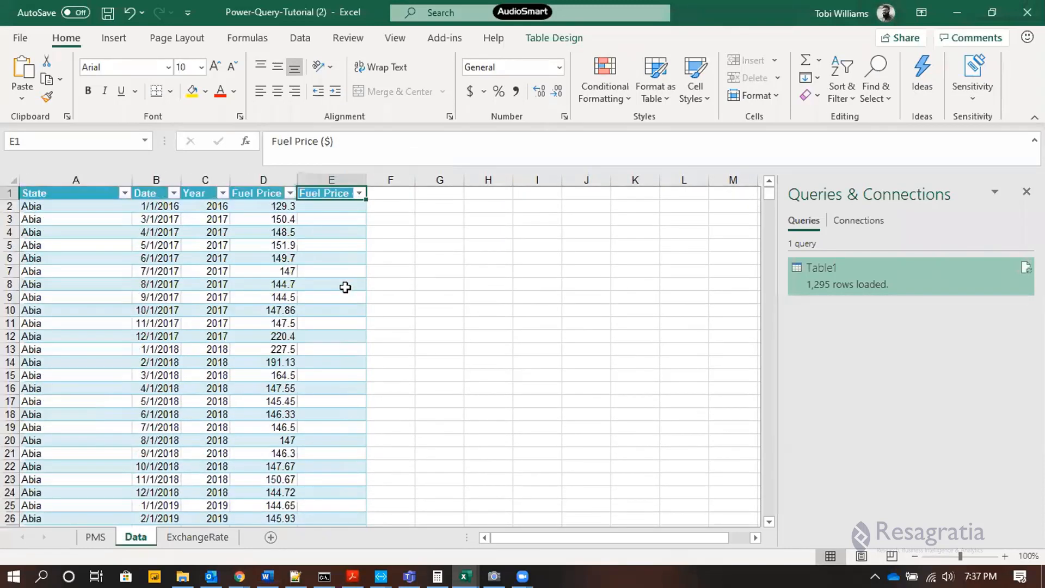
left_click(326, 205)
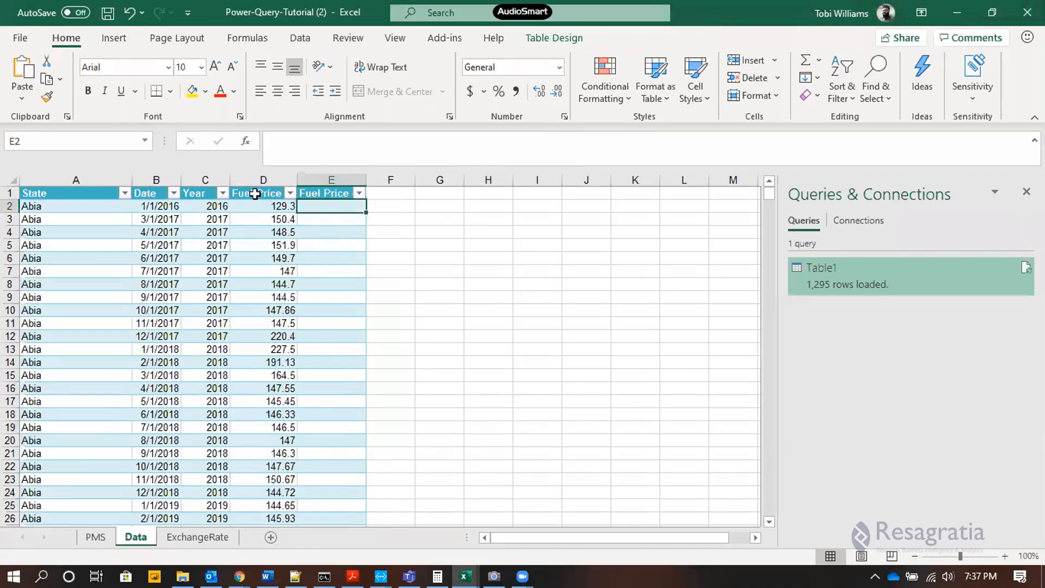
left_click(264, 207)
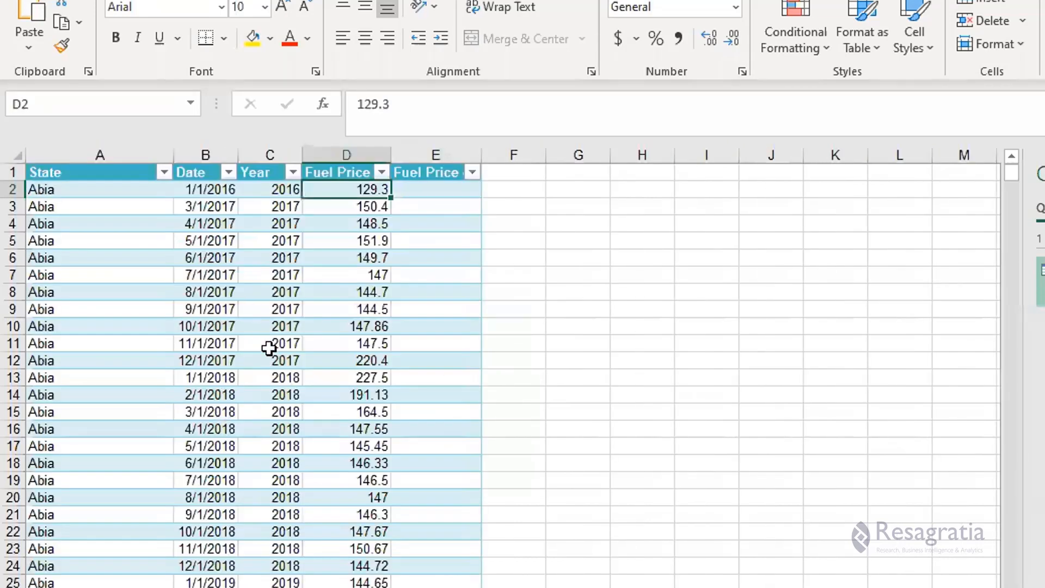
scroll(270, 349, "down", 1)
left_click(276, 380)
left_click(379, 376)
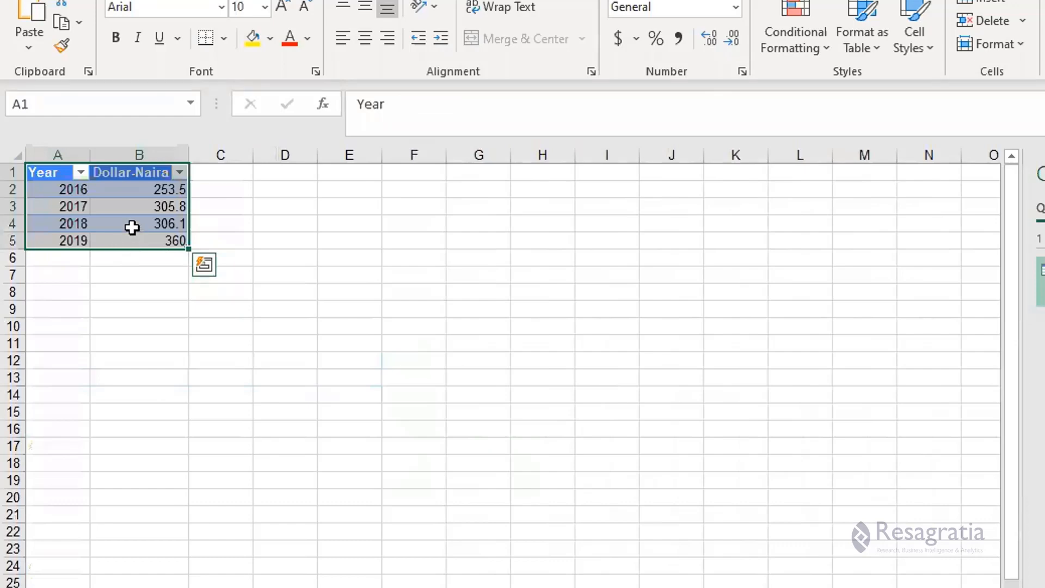
left_click(131, 225)
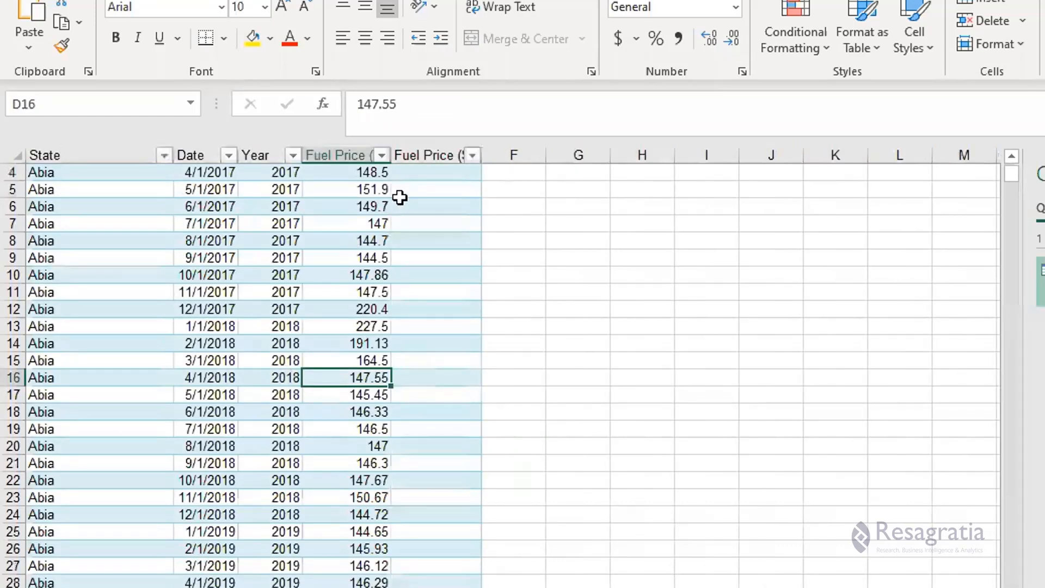
scroll(401, 196, "up", 1)
left_click(434, 191)
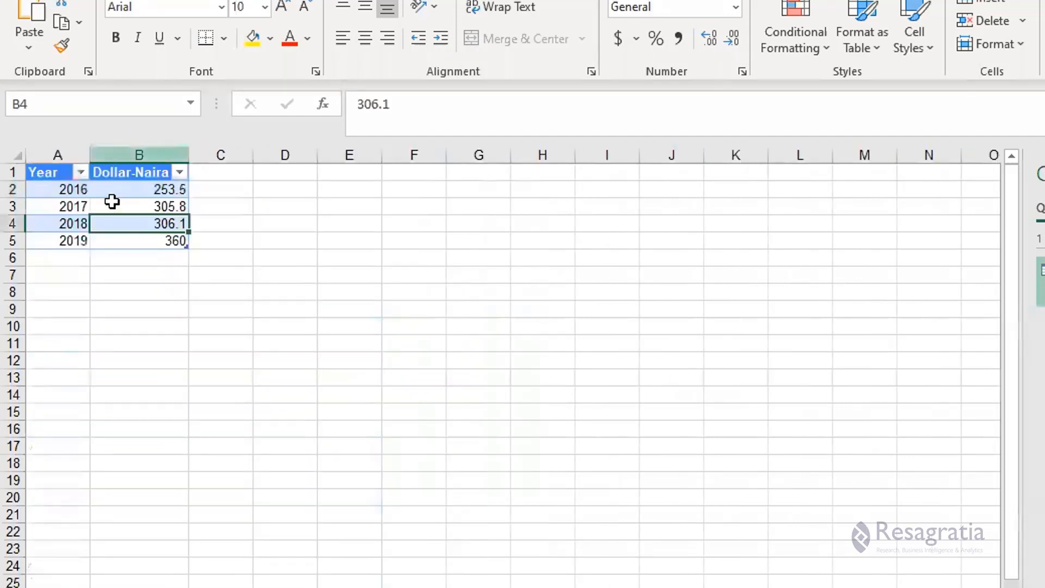
left_click_drag(149, 191, 149, 238)
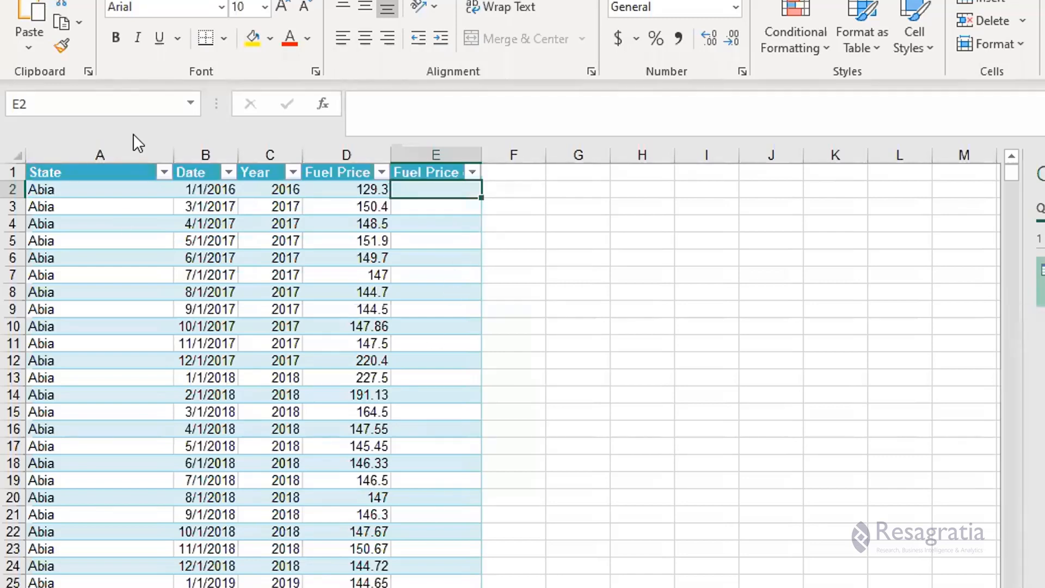
Check the table name assigned to the fuel price data, and examine the table's range and Date column
left_click(68, 177)
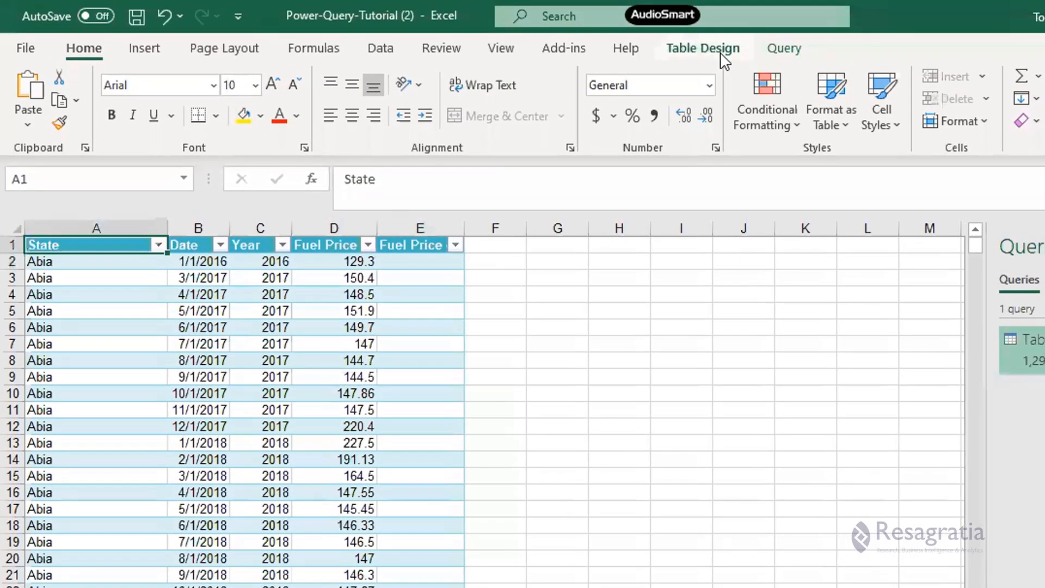
left_click(724, 54)
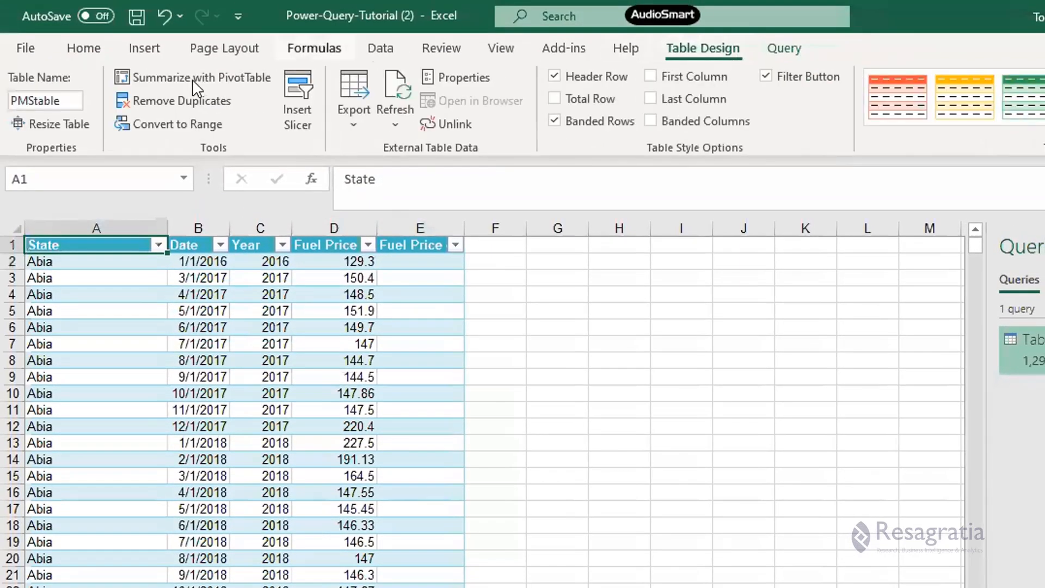
left_click(74, 103)
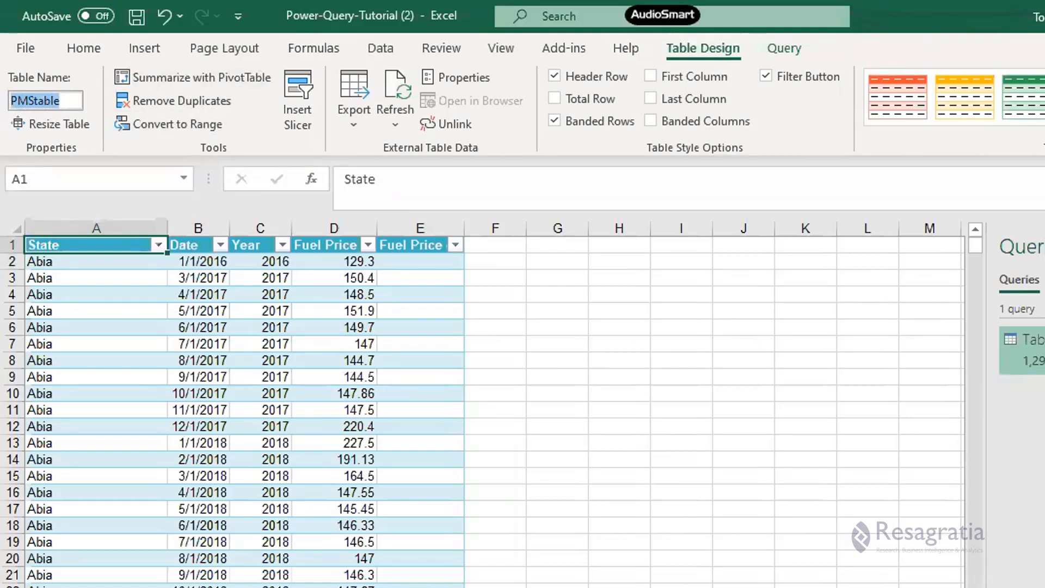
left_click(856, 263)
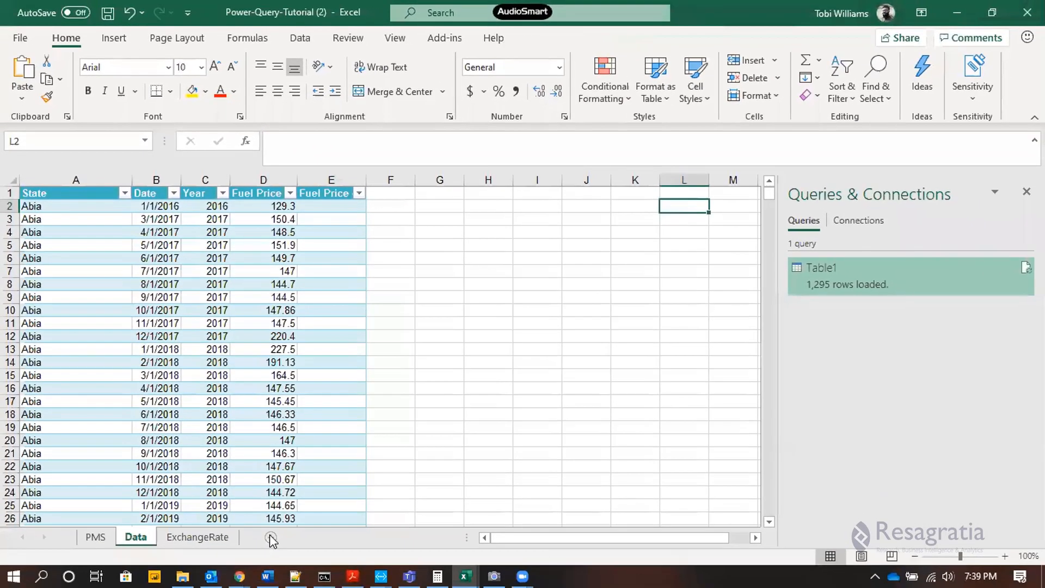
left_click_drag(69, 195, 203, 335)
left_click(151, 181)
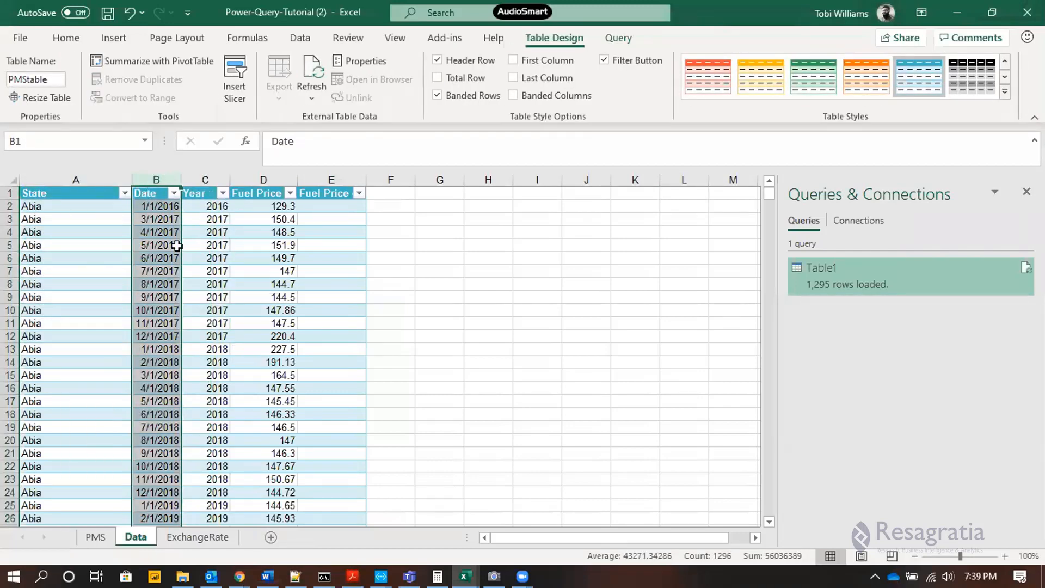
Insert a new worksheet after Data and name it Referencing a Table
left_click(269, 537)
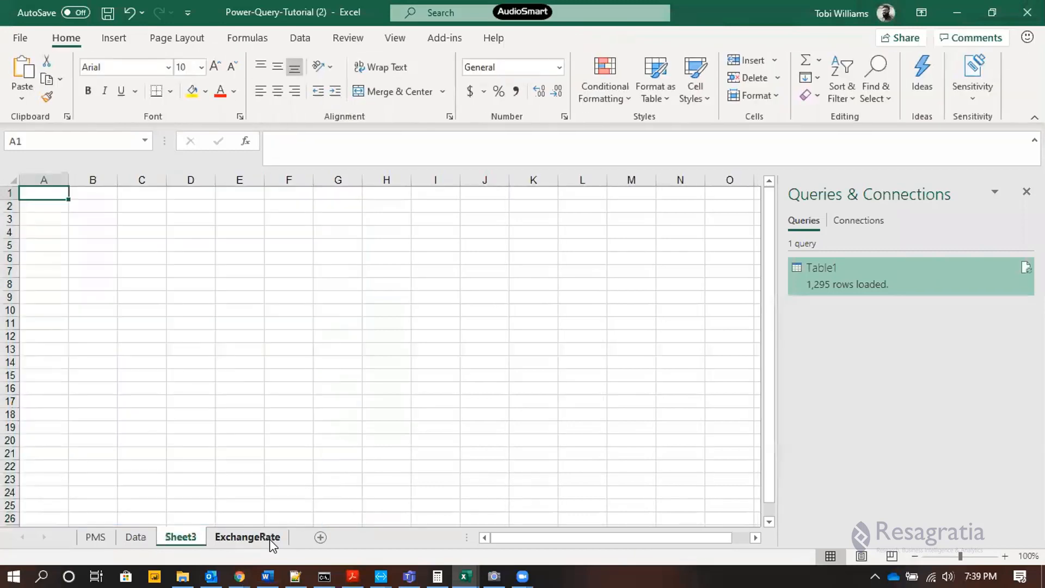
double_click(178, 538)
type("Refer")
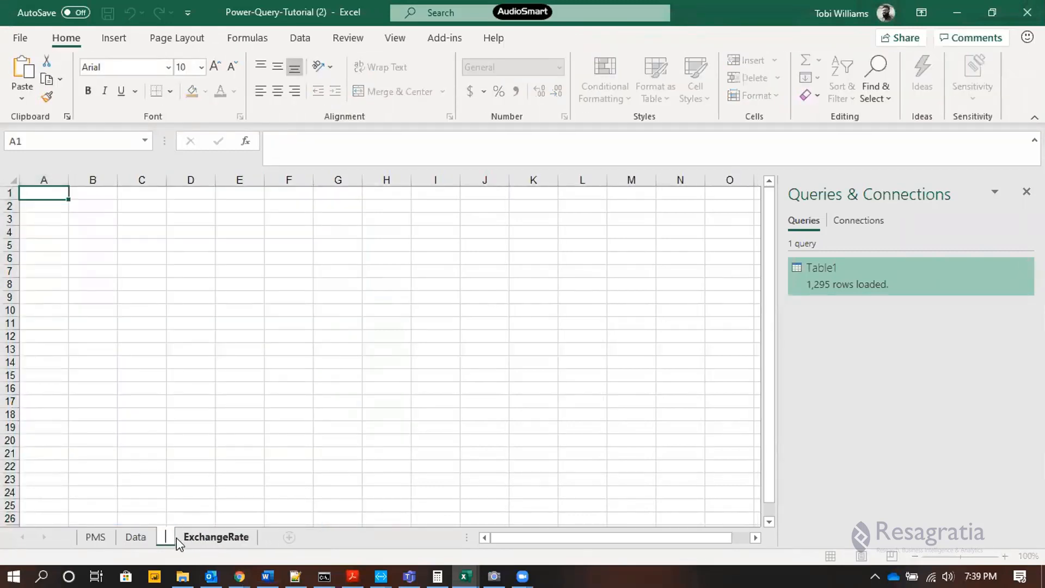
type("enc")
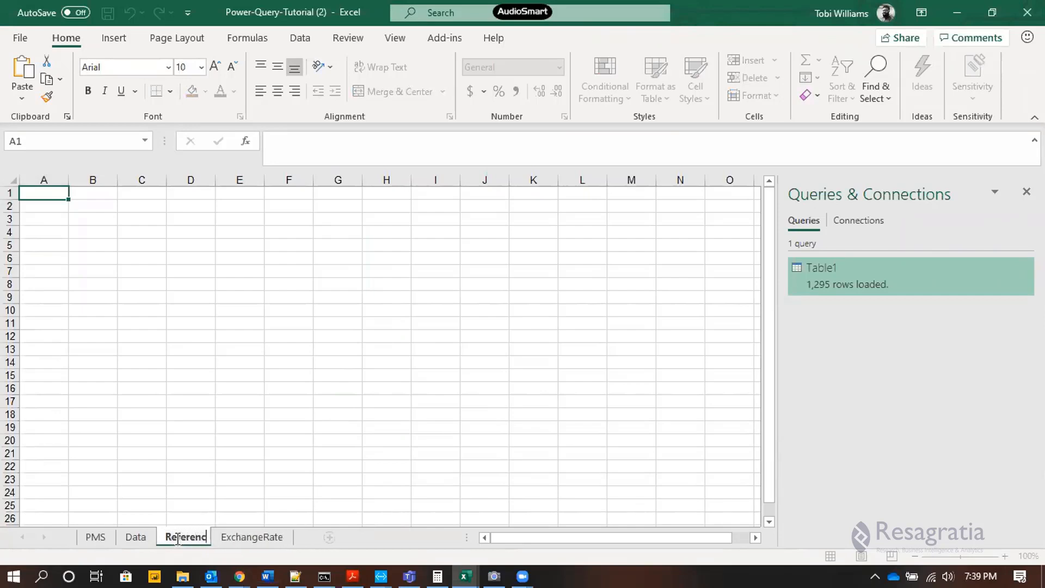
type("ing a Table")
key("Return")
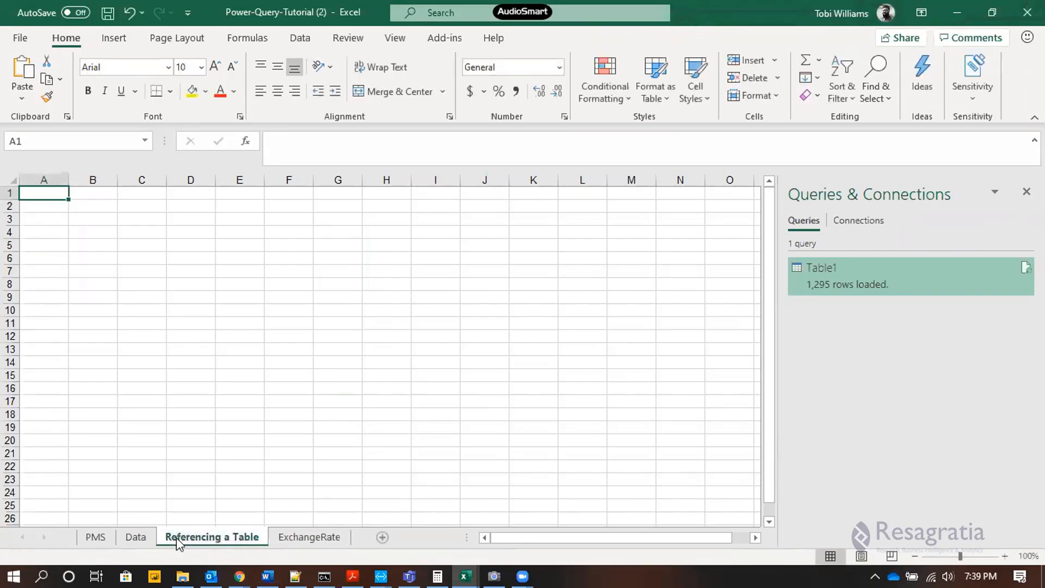
Check the fuel price table's name on the Data sheet, and enter =PMStable in A1 of the Referencing a Table sheet
key("ctrl+Page_Up")
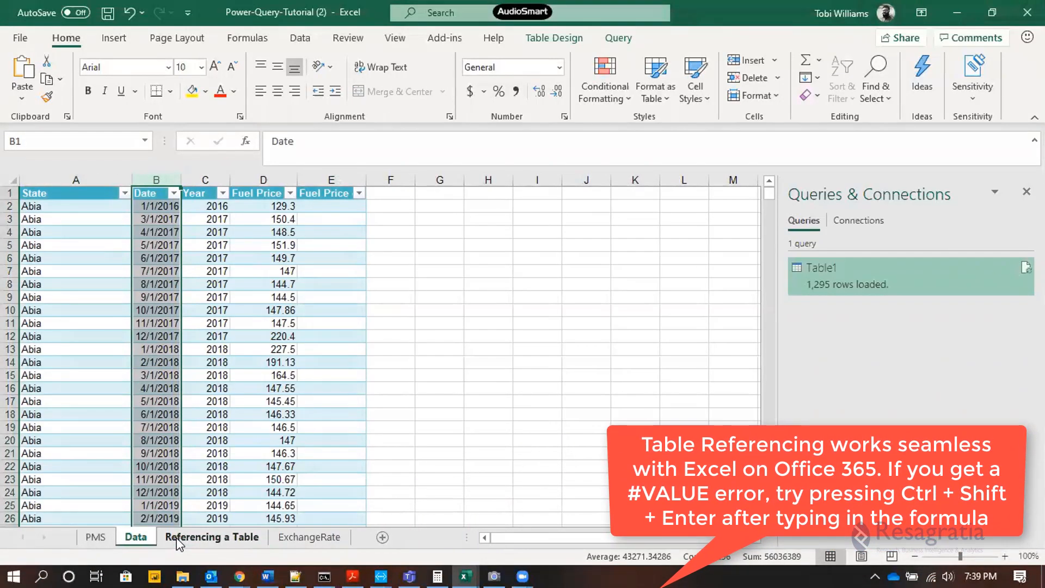
left_click(76, 284)
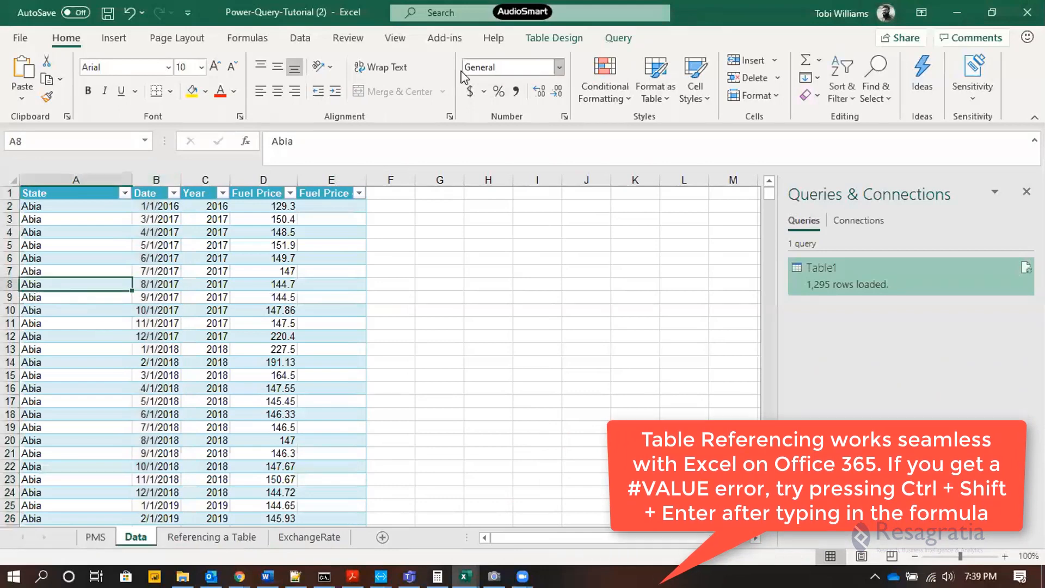
left_click(554, 37)
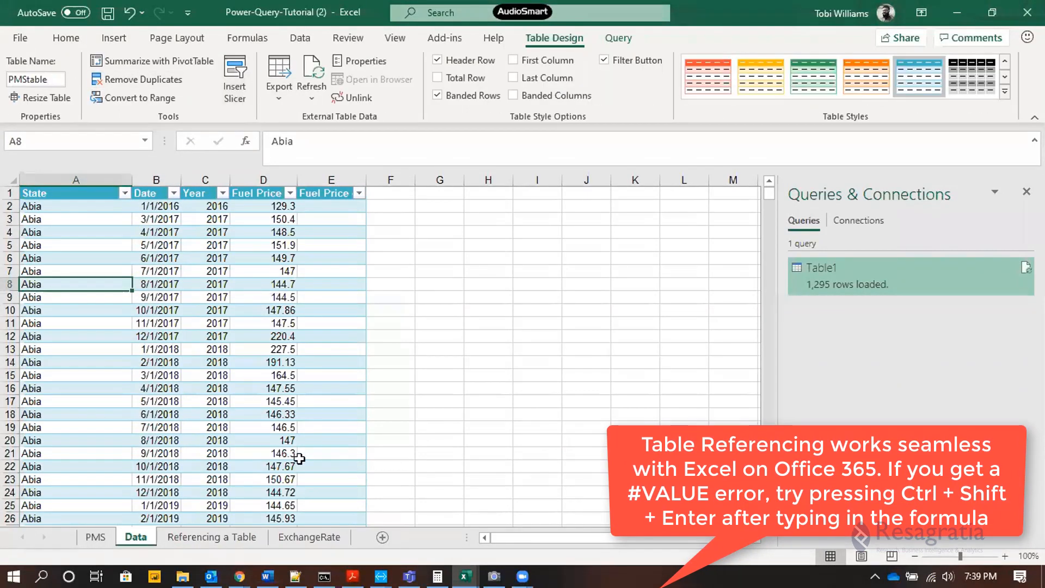
left_click(179, 539)
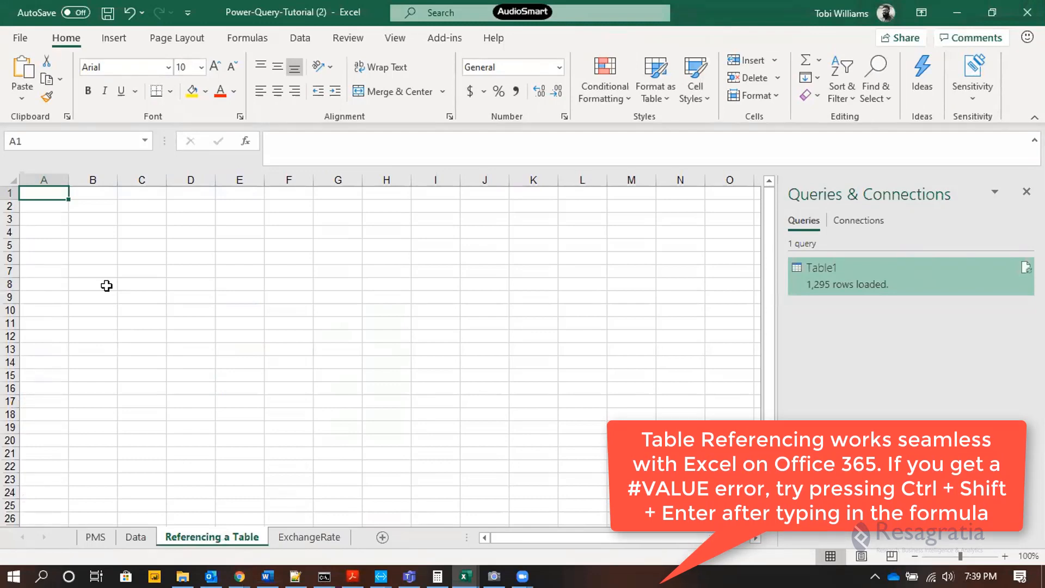
type("=")
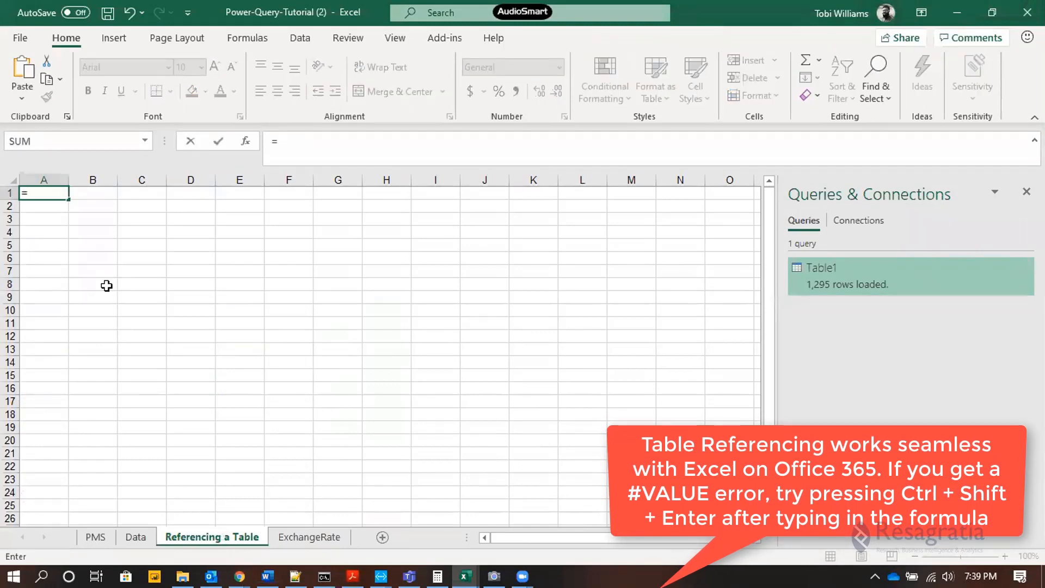
type("PMS")
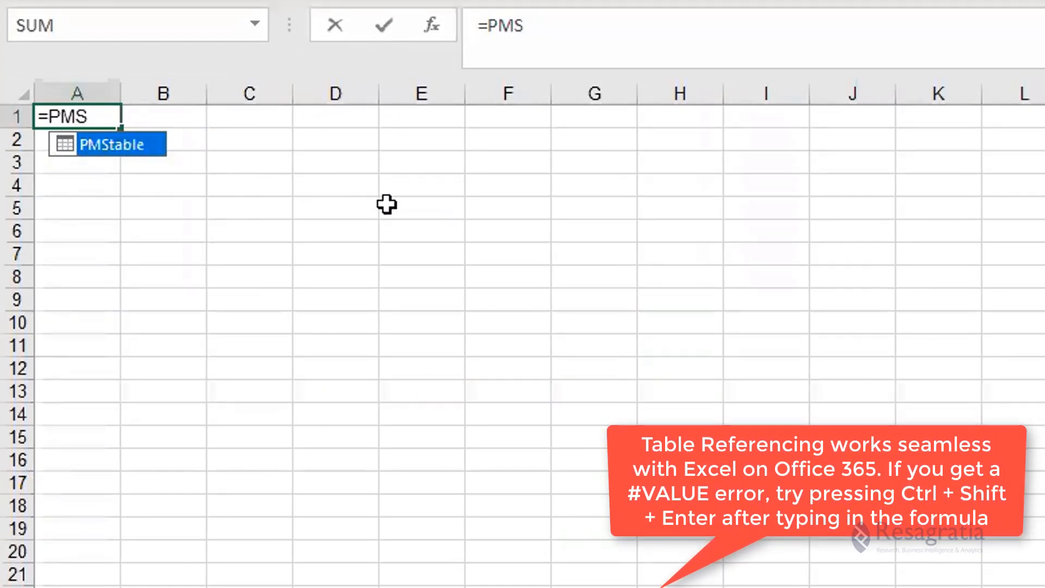
key("Tab")
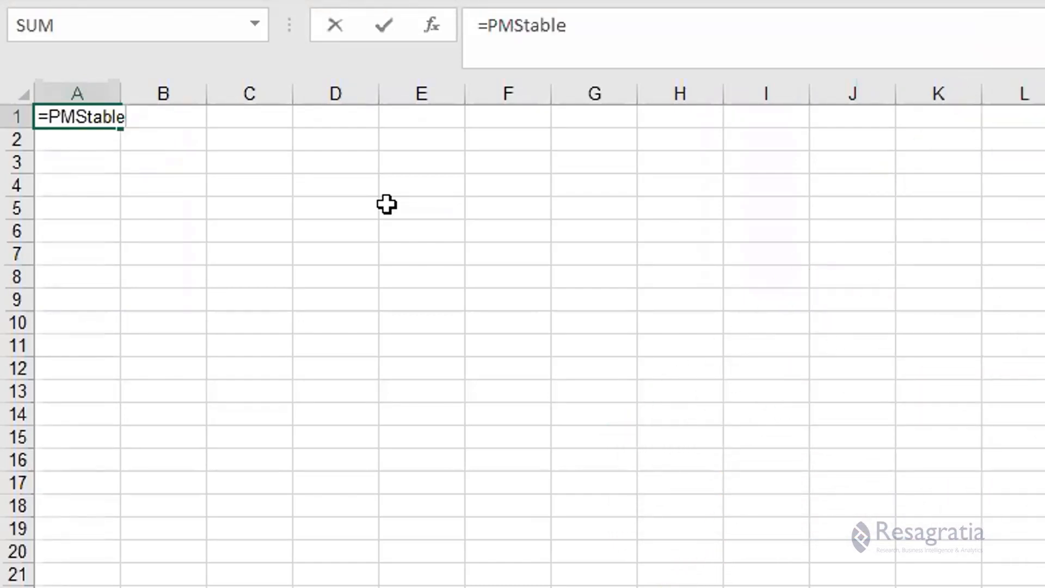
key("Return")
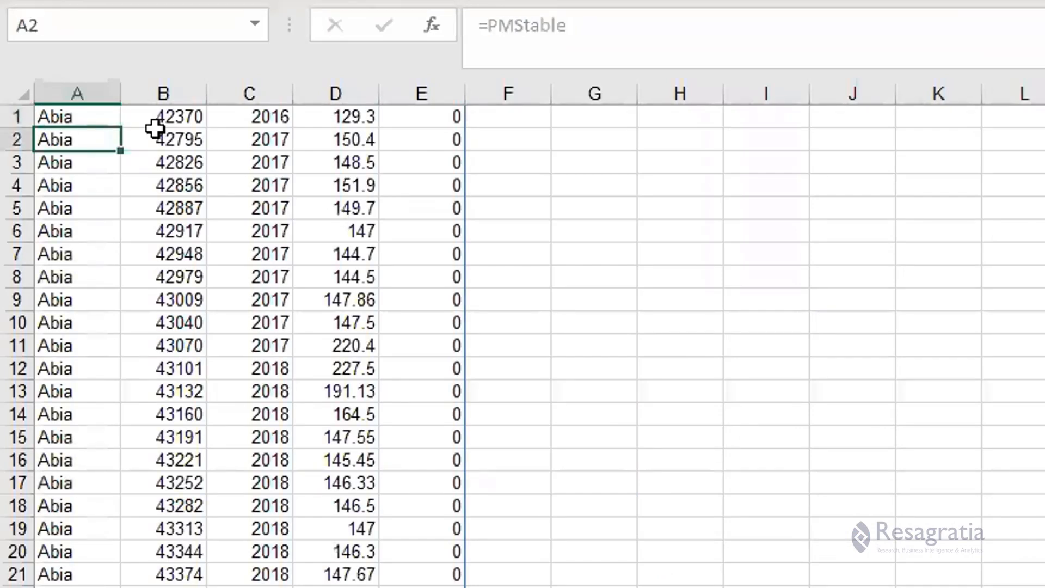
scroll(177, 206, "down", 14)
scroll(177, 207, "down", 20)
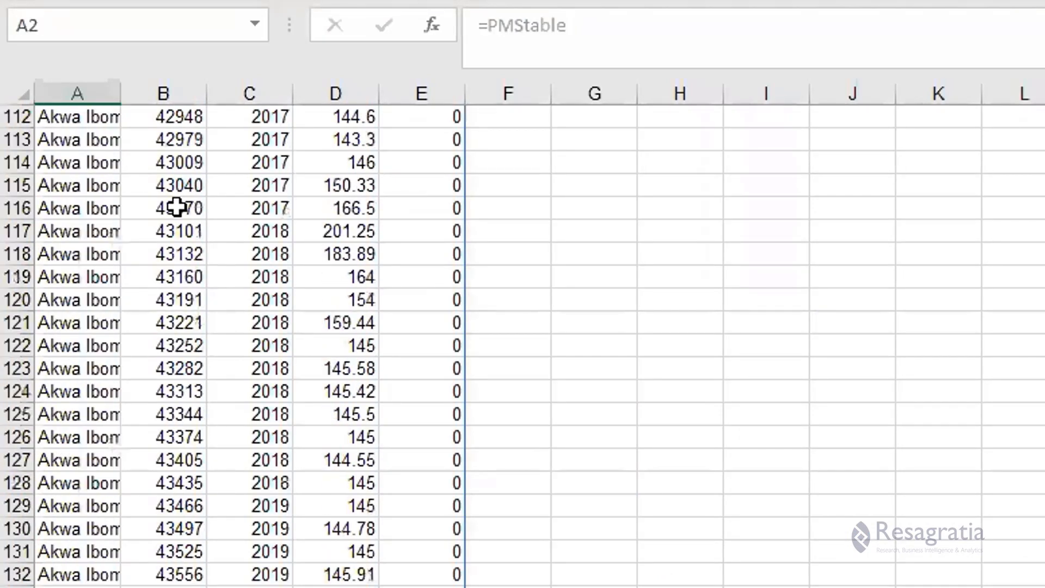
scroll(177, 207, "up", 20)
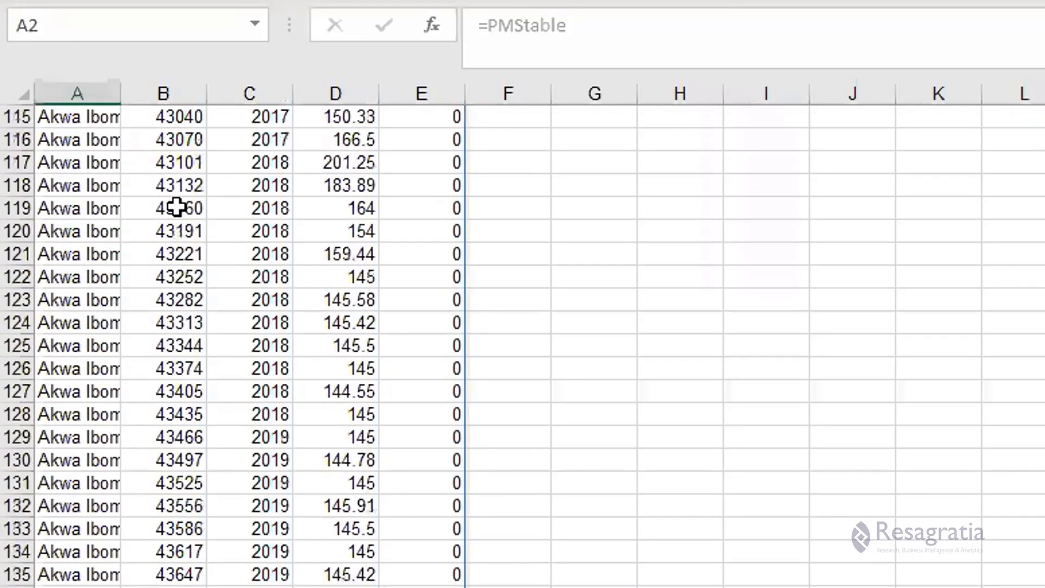
scroll(177, 206, "up", 14)
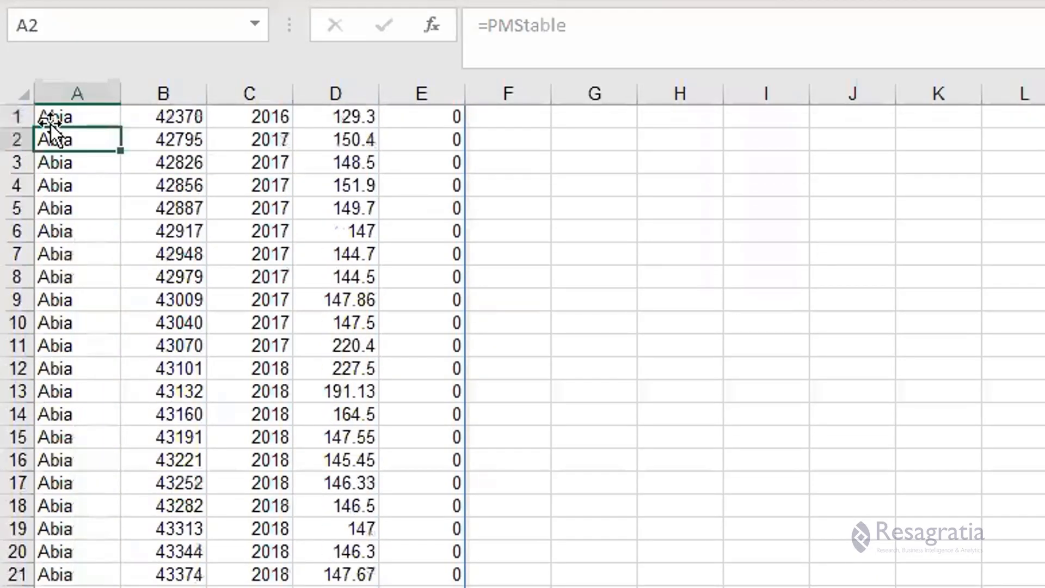
Change the A1 formula to =PMStable[Year] and check the returned column down to its last row
left_click(69, 112)
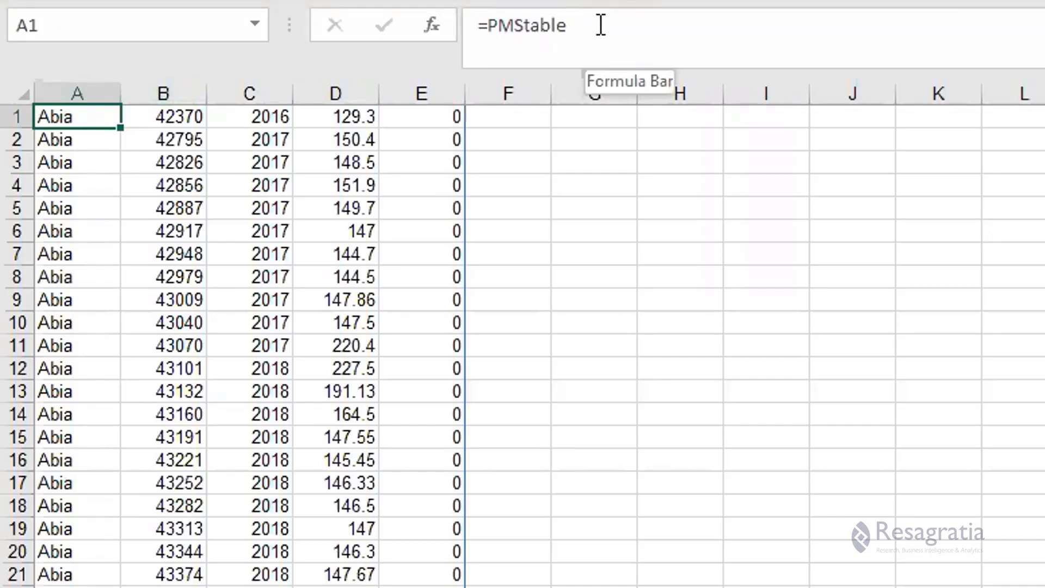
double_click(94, 118)
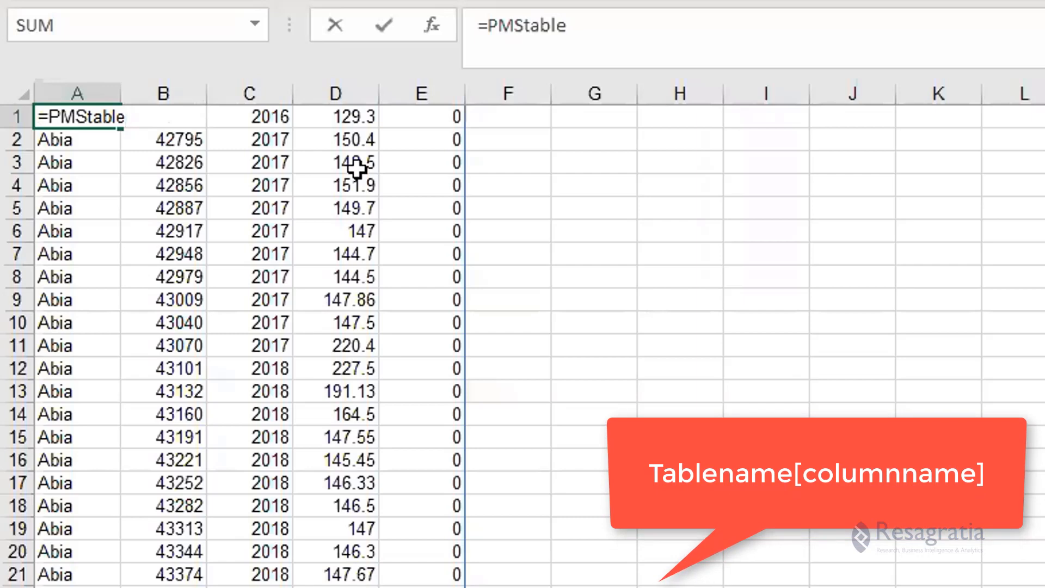
type("[")
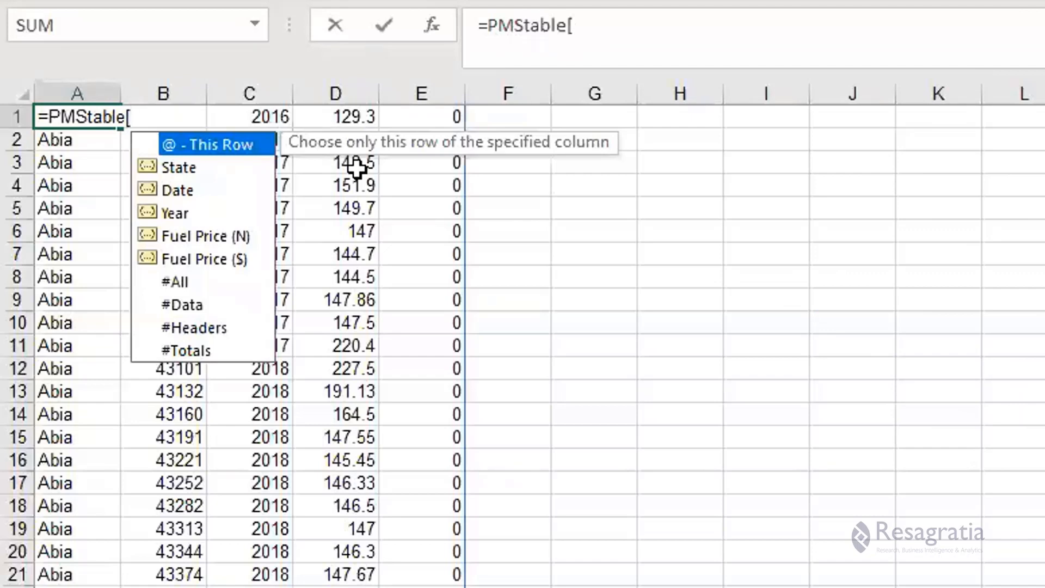
key("Down")
key("Down")
key("Down")
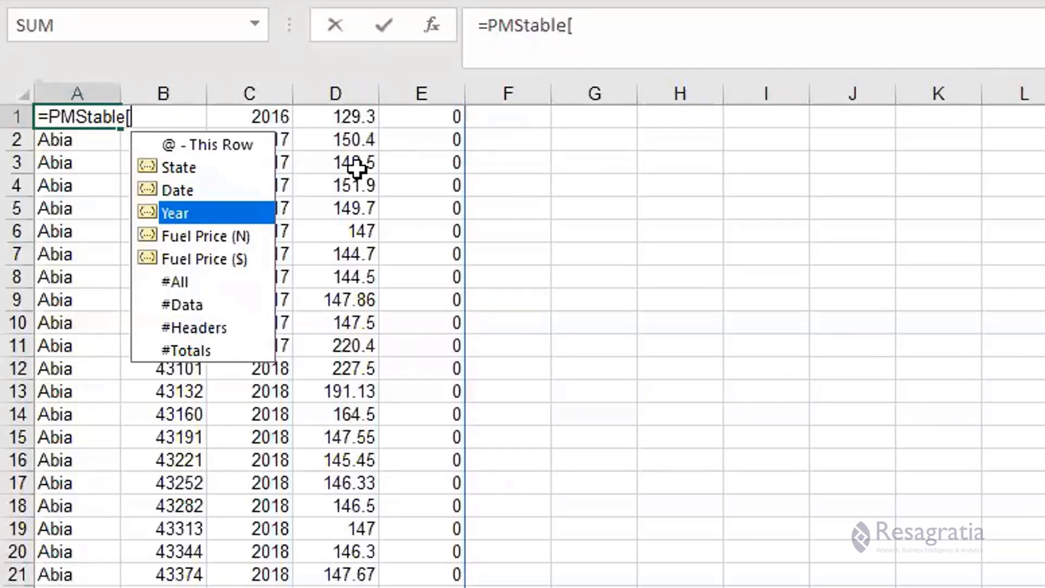
key("Tab")
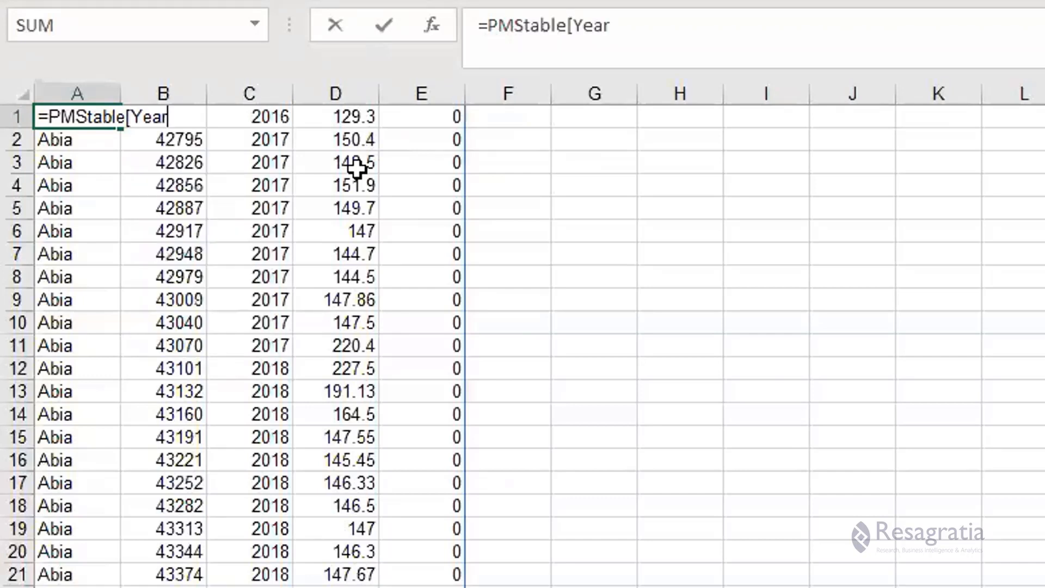
type("]")
key("Return")
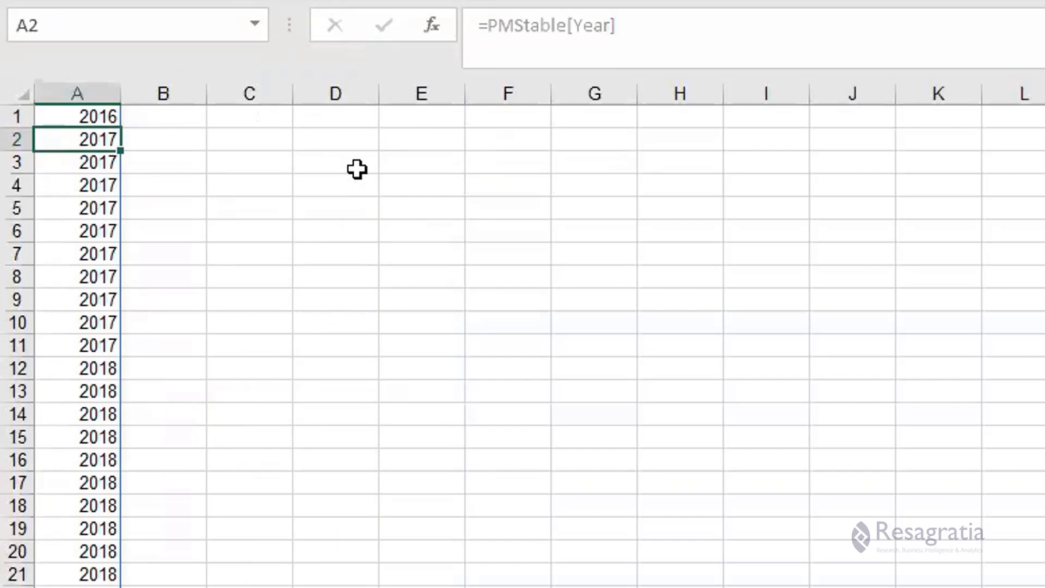
key("Up")
key("ctrl+Down")
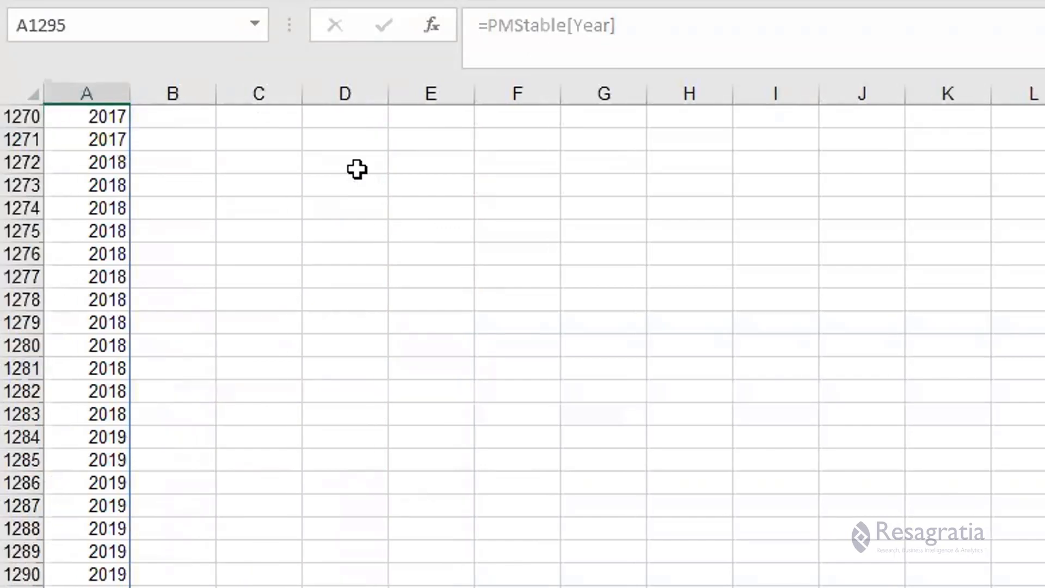
key("ctrl+Up")
key("ctrl+Down")
key("ctrl+Up")
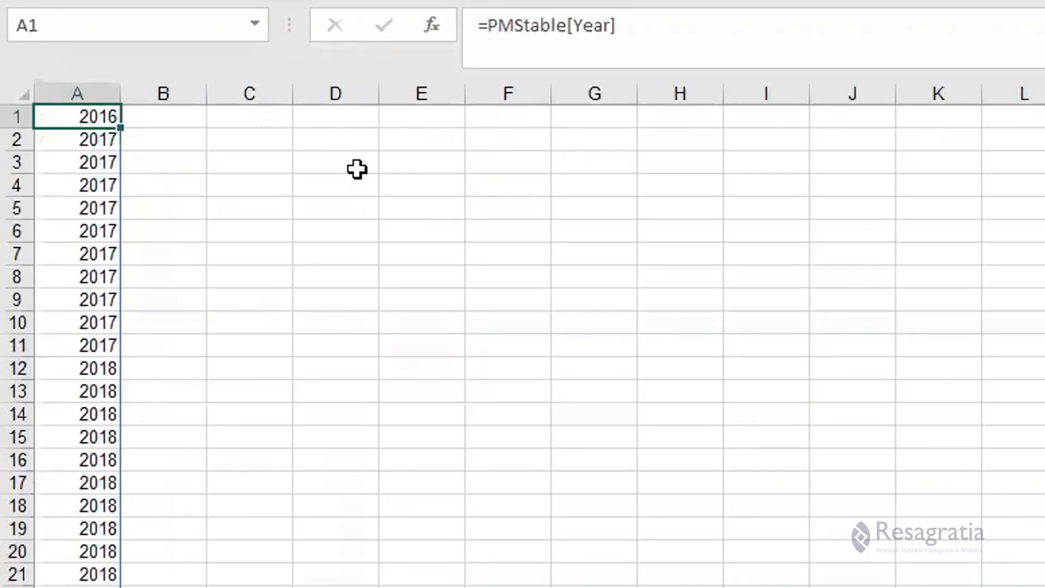
Replace the column reference in A1 so the formula reads =PMStable[Fuel Price (N)], and check the returned column's extent
key("F2")
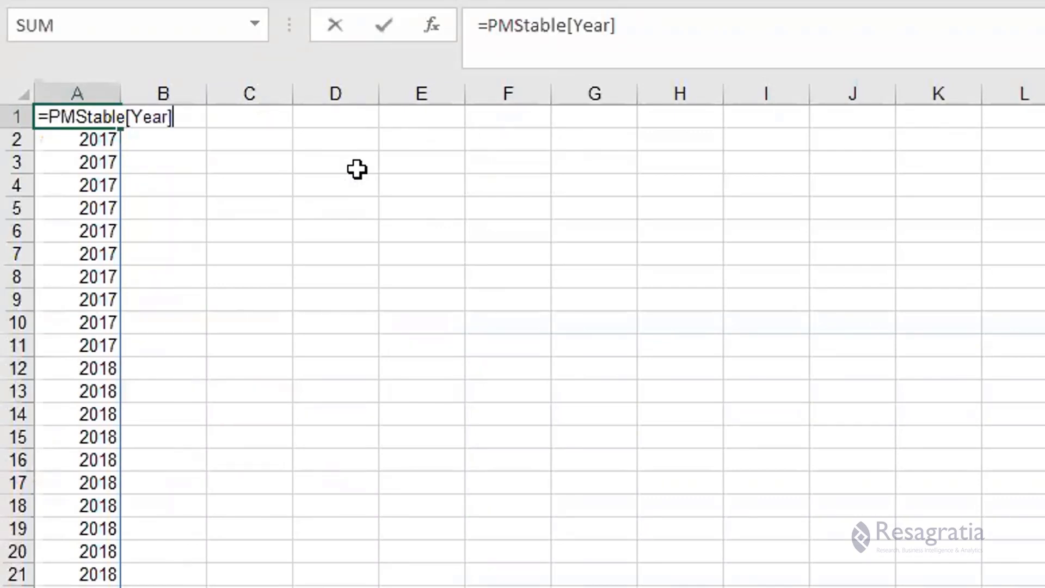
key("BackSpace")
key("BackSpace")
key("BackSpace")
key("BackSpace")
key("BackSpace")
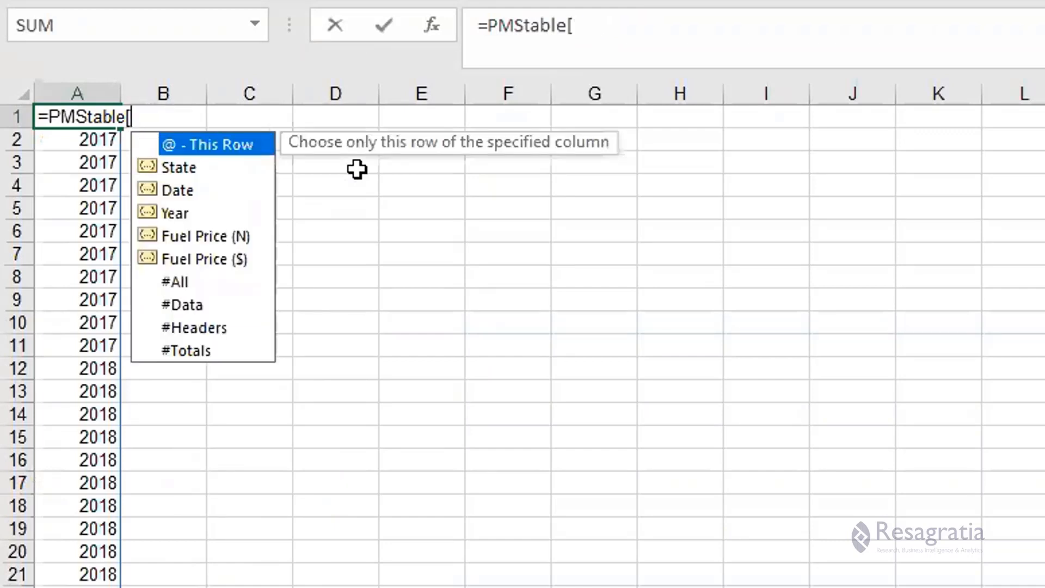
key("Down")
key("Down")
key("Down")
key("Down")
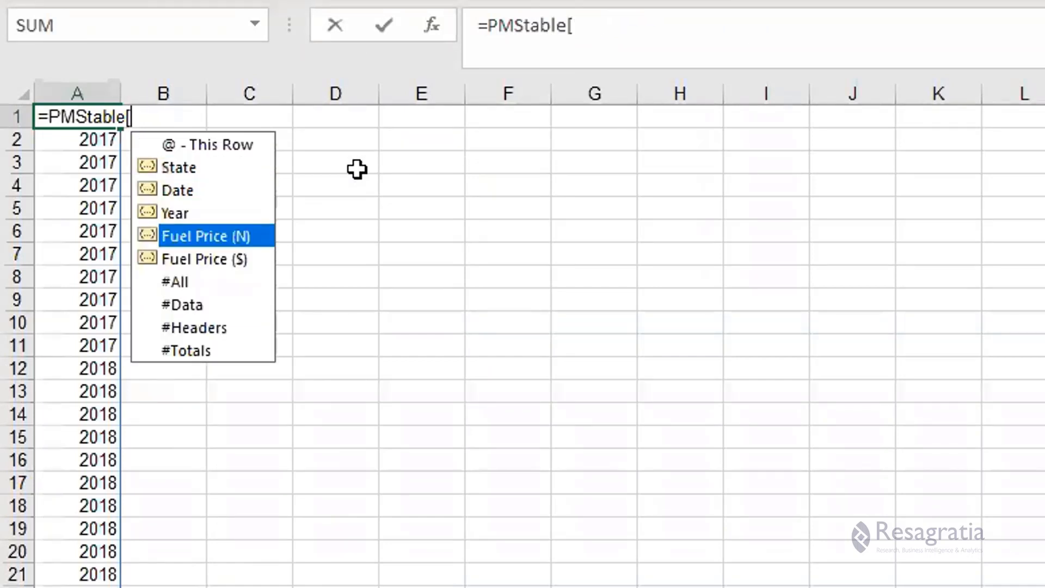
key("Tab")
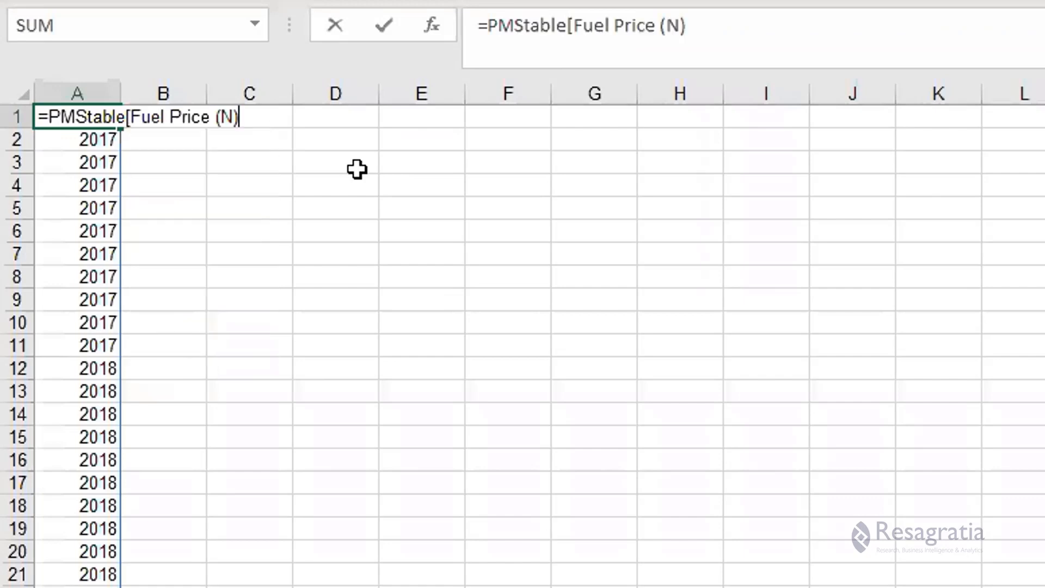
type("]")
key("Return")
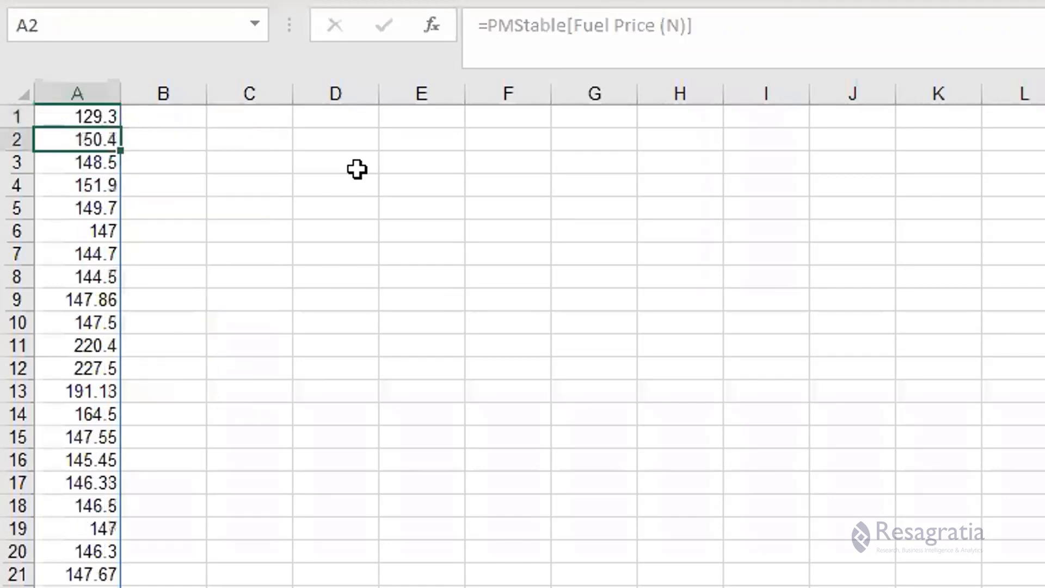
key("Up")
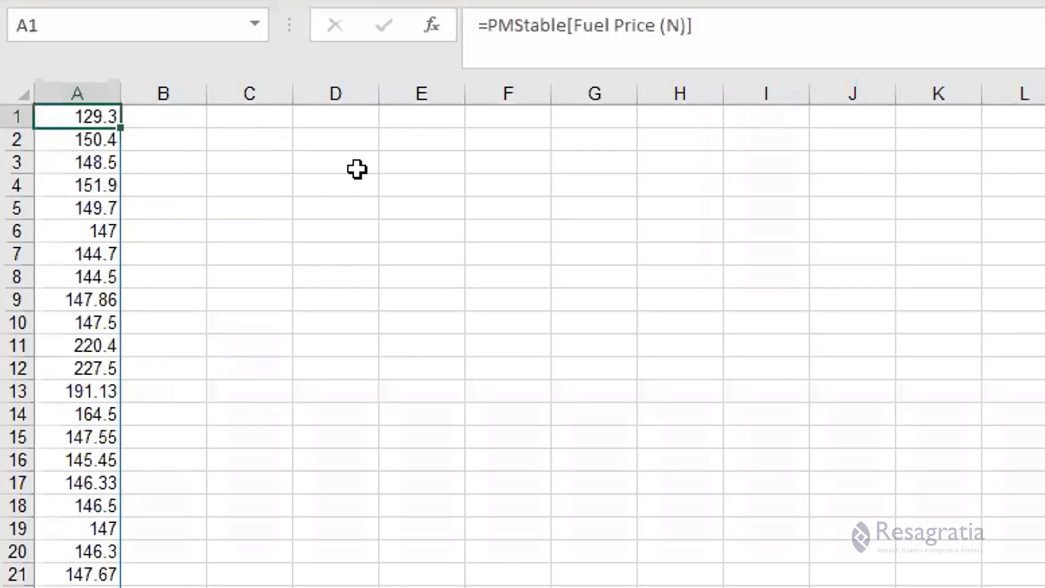
key("ctrl+Down")
key("ctrl+Up")
Enter =PMStable[State] in C1 and look through the returned state names
key("Right")
key("Right")
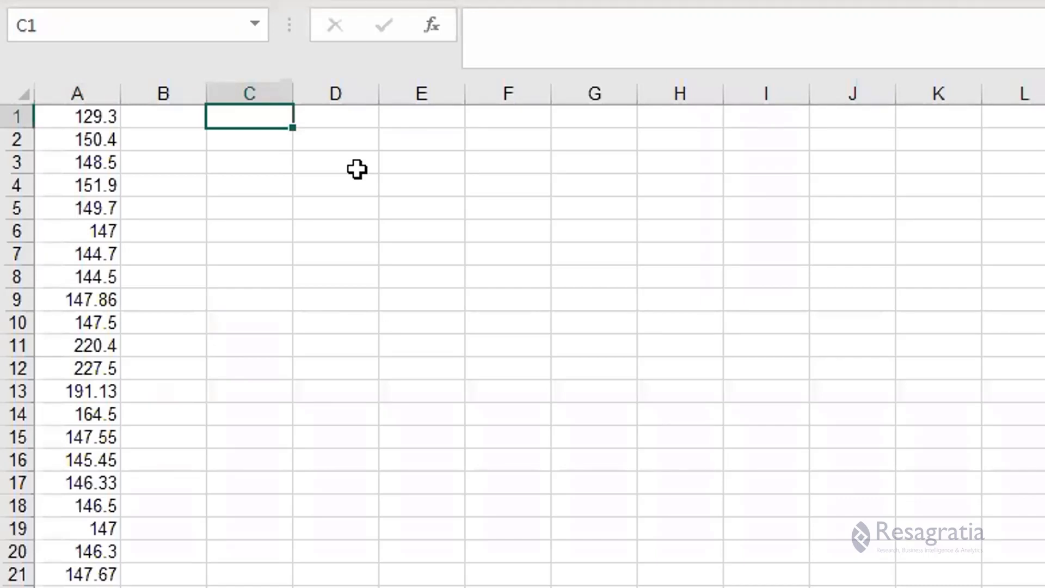
type("=pms")
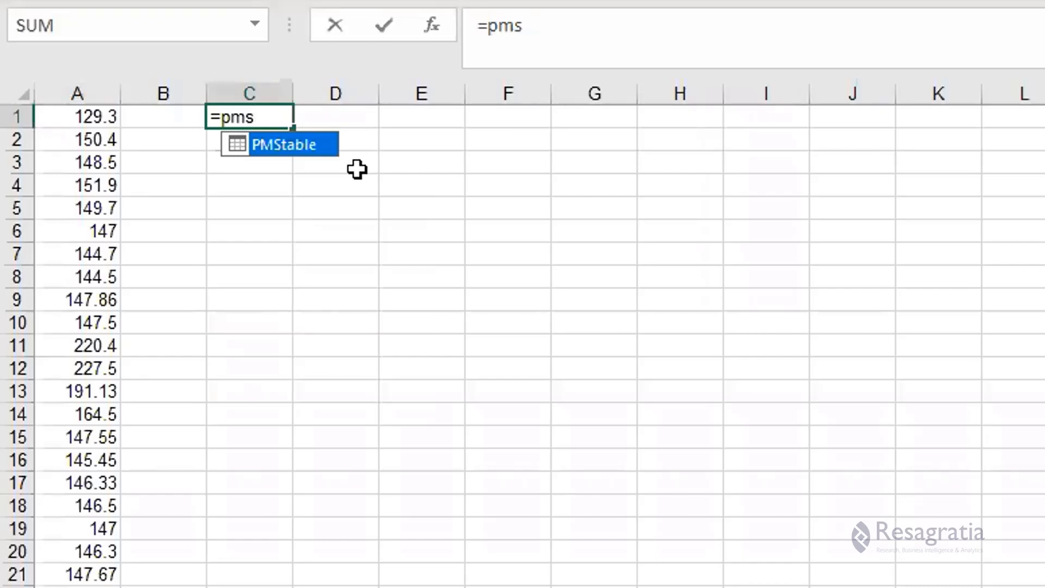
key("Tab")
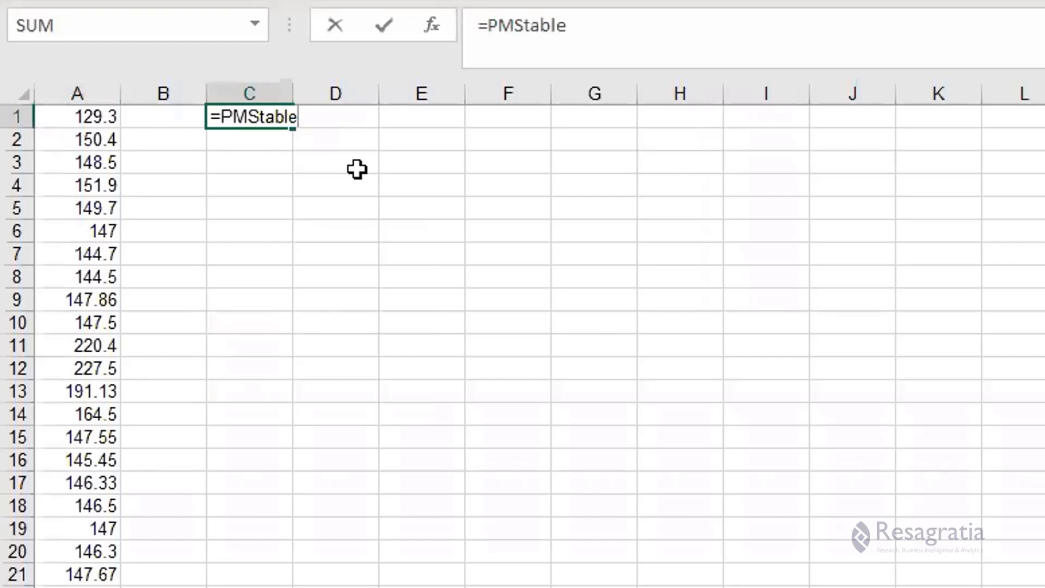
type("[")
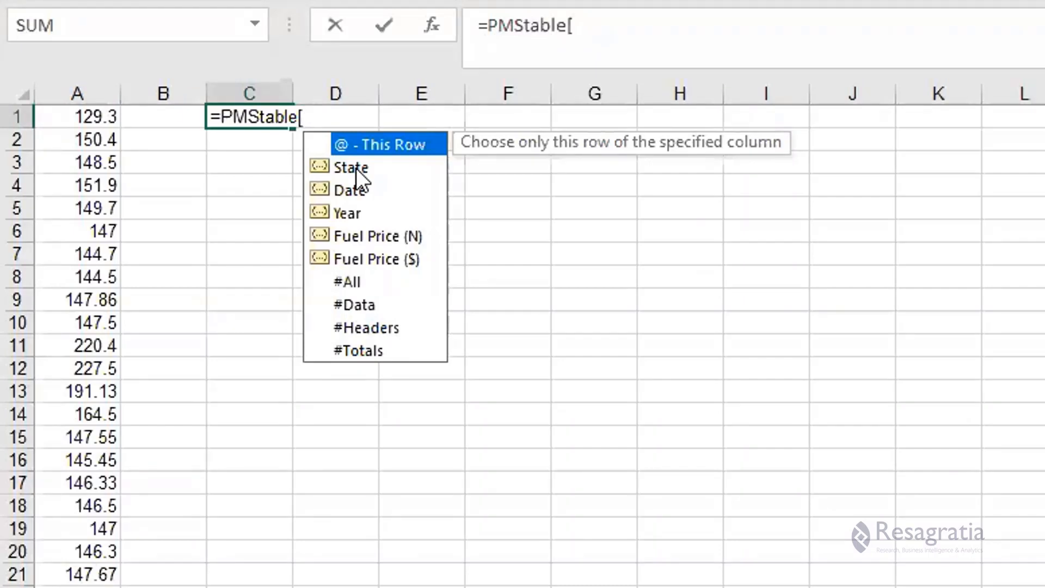
left_click(356, 167)
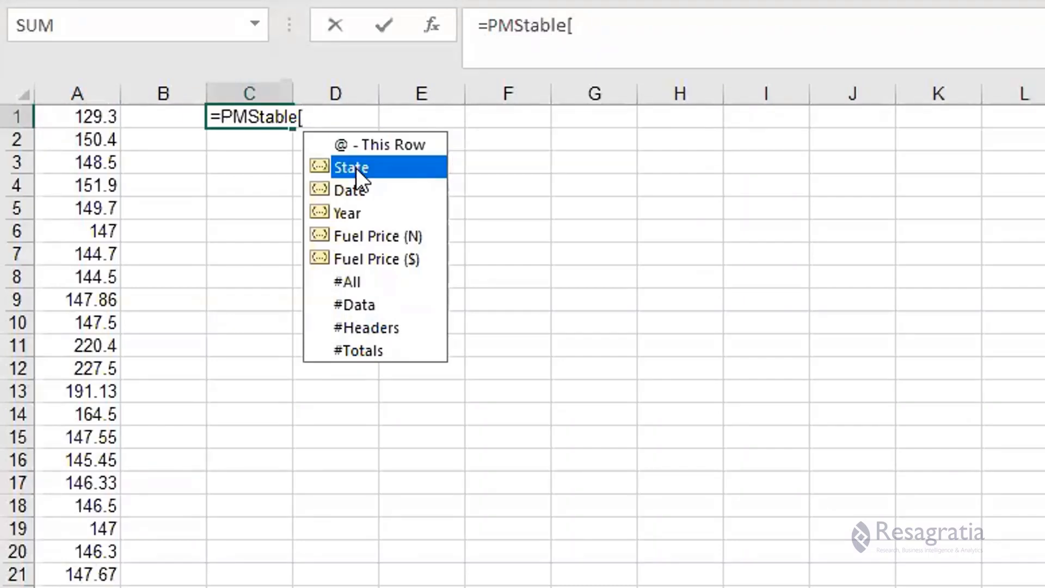
double_click(356, 167)
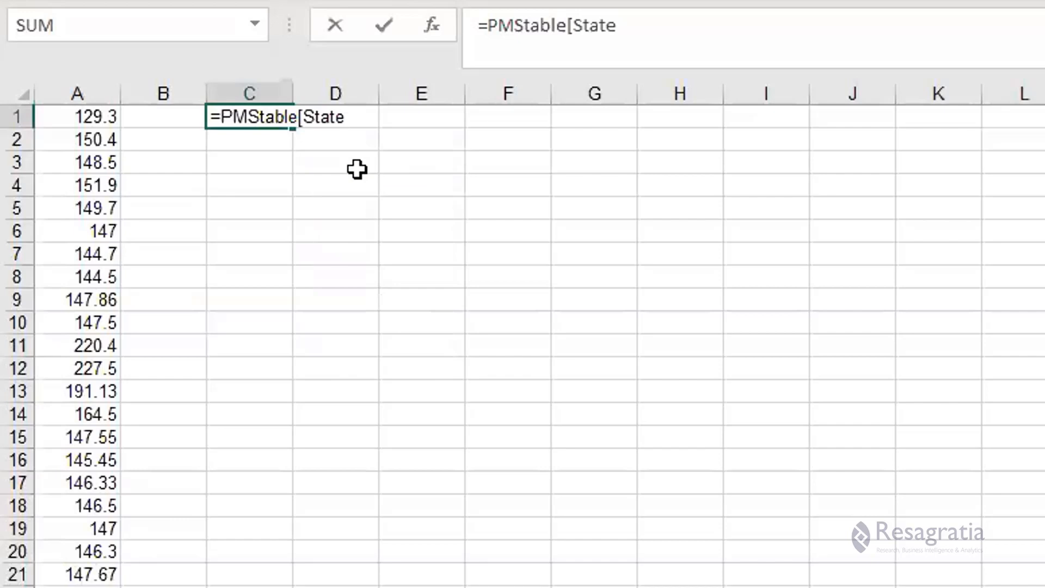
type("]")
key("Return")
scroll(320, 234, "down", 20)
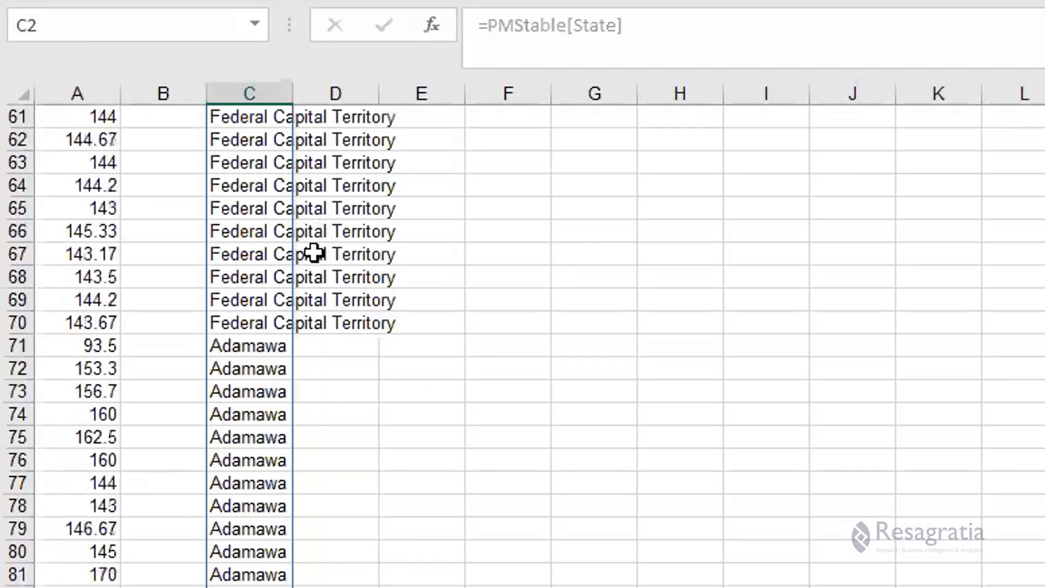
scroll(314, 253, "down", 16)
scroll(314, 252, "up", 20)
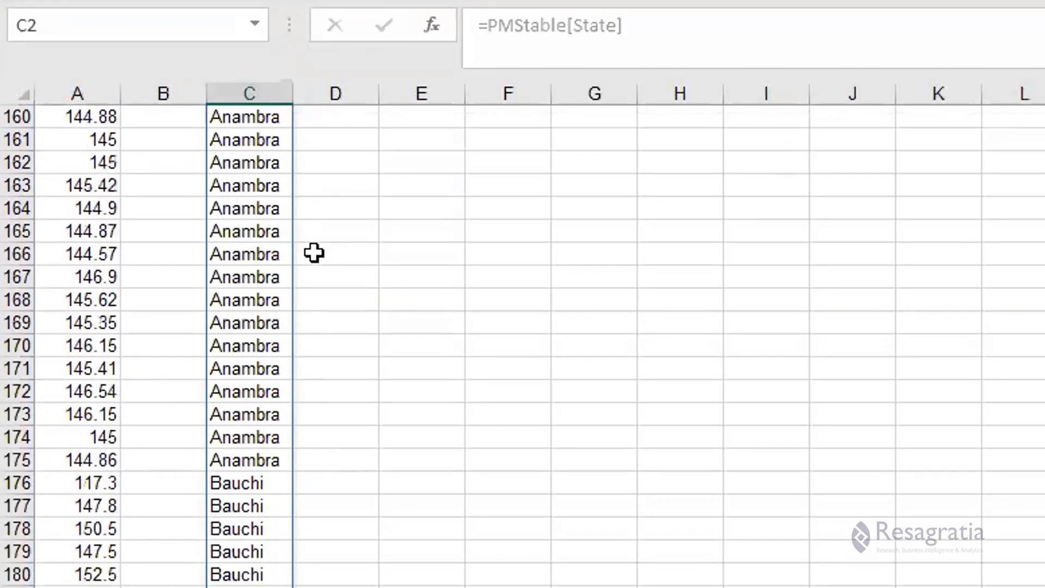
scroll(314, 252, "up", 20)
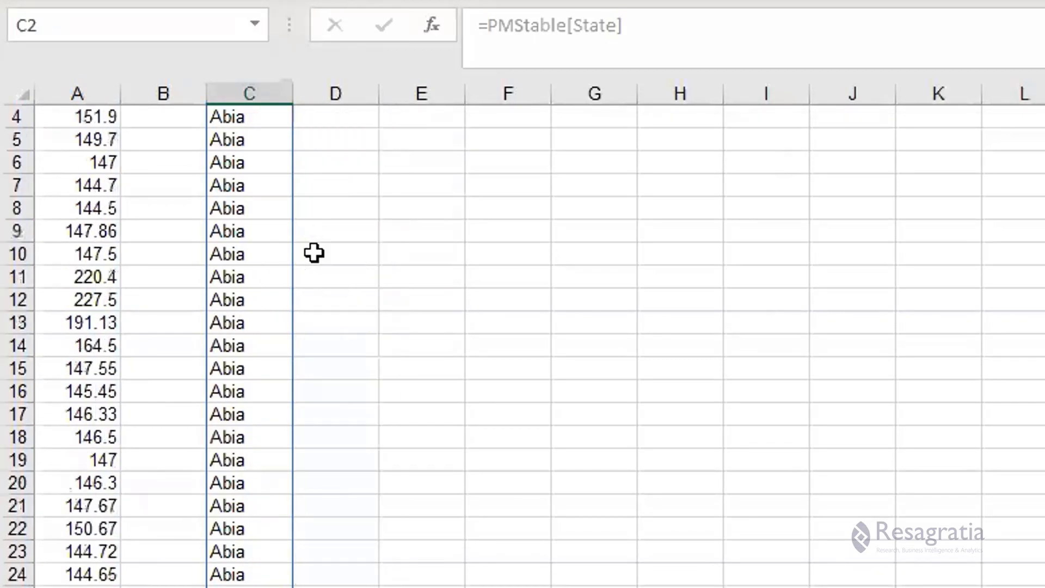
Wrap the C1 formula in UNIQUE as =UNIQUE(PMStable[State]), and fit column C's width to the state names
left_click(230, 116)
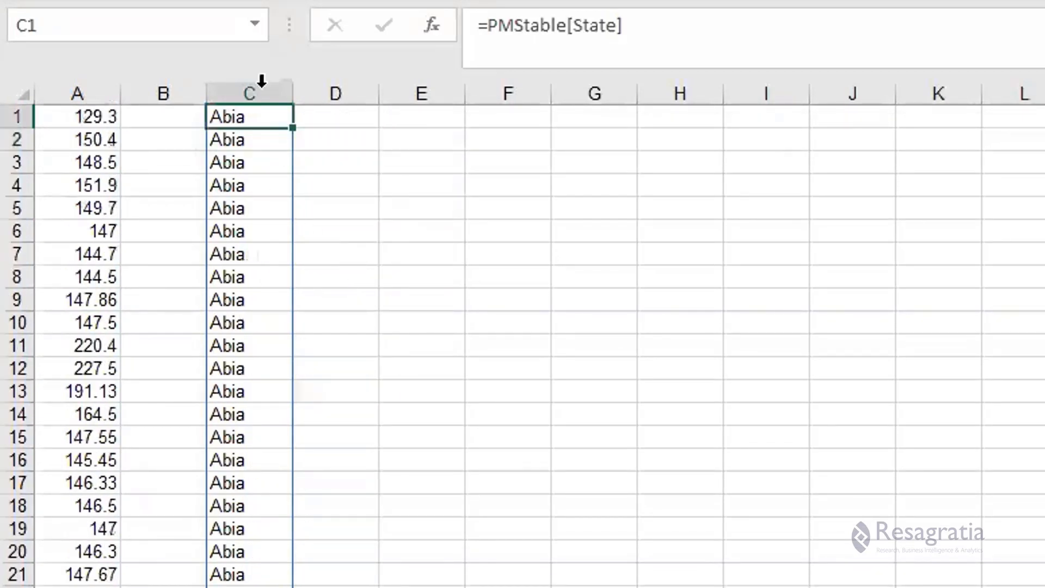
key("F2")
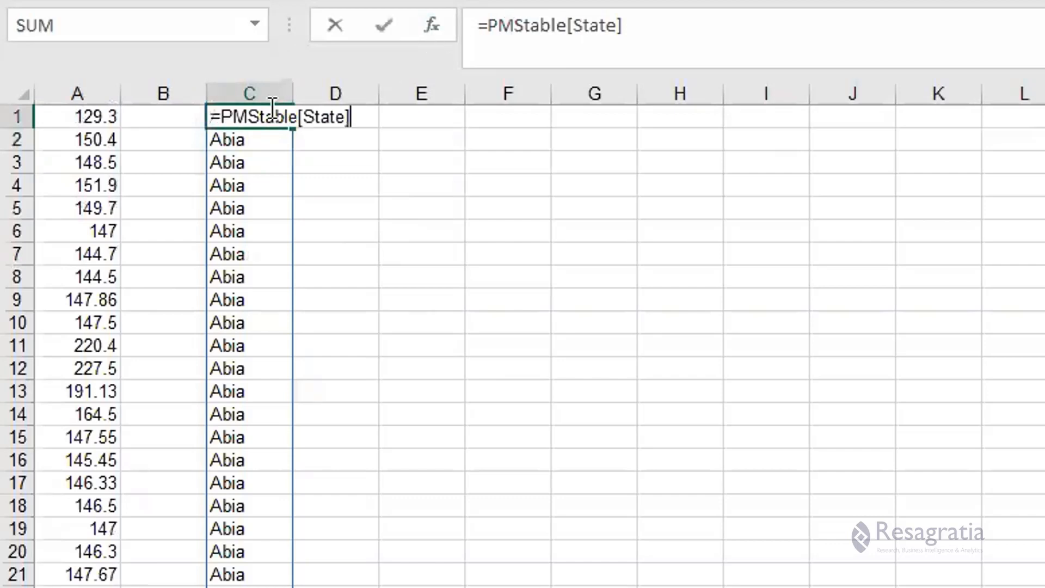
left_click(222, 118)
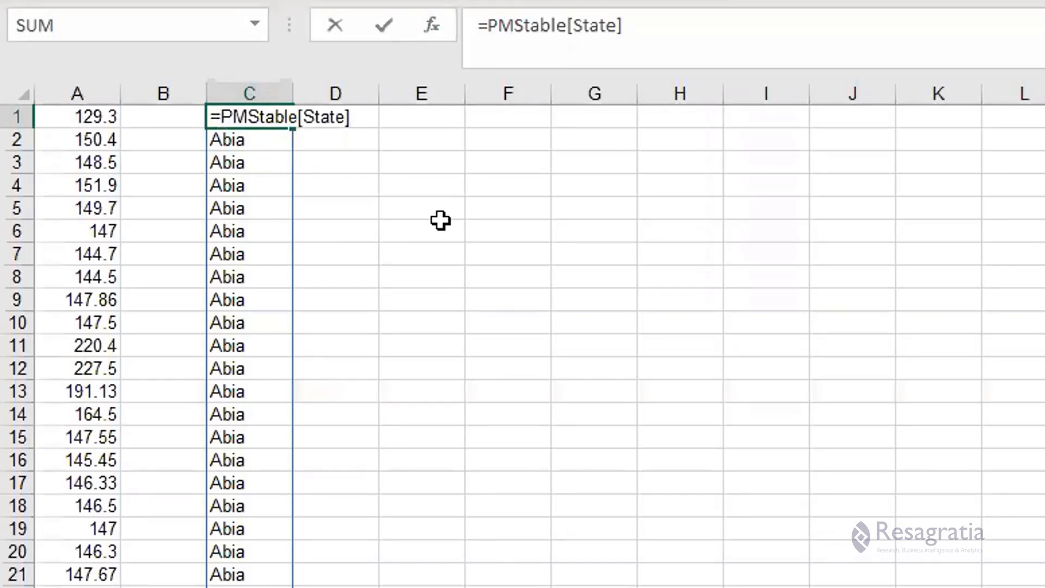
type("UNIQUE")
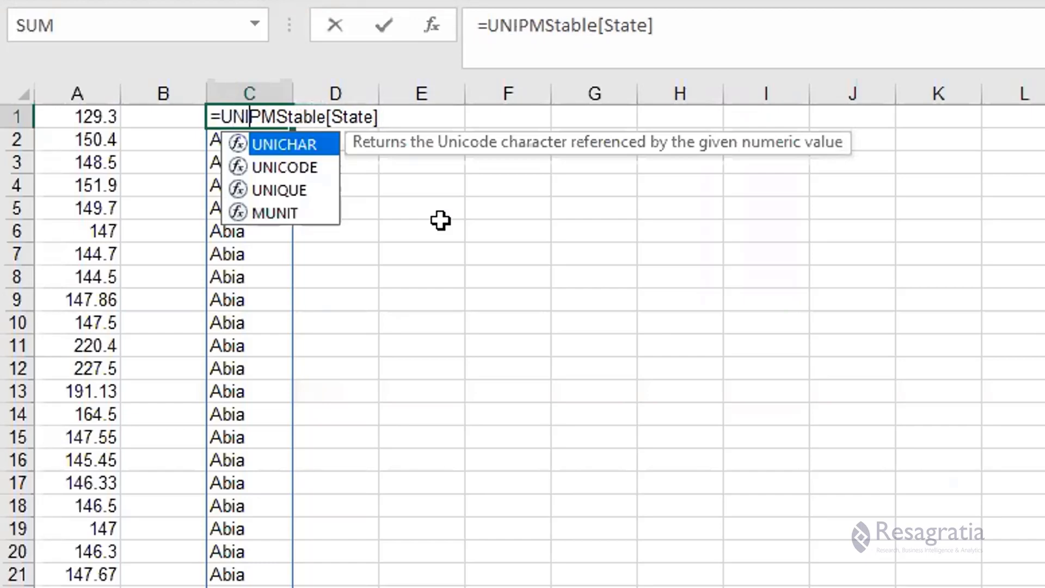
type("(")
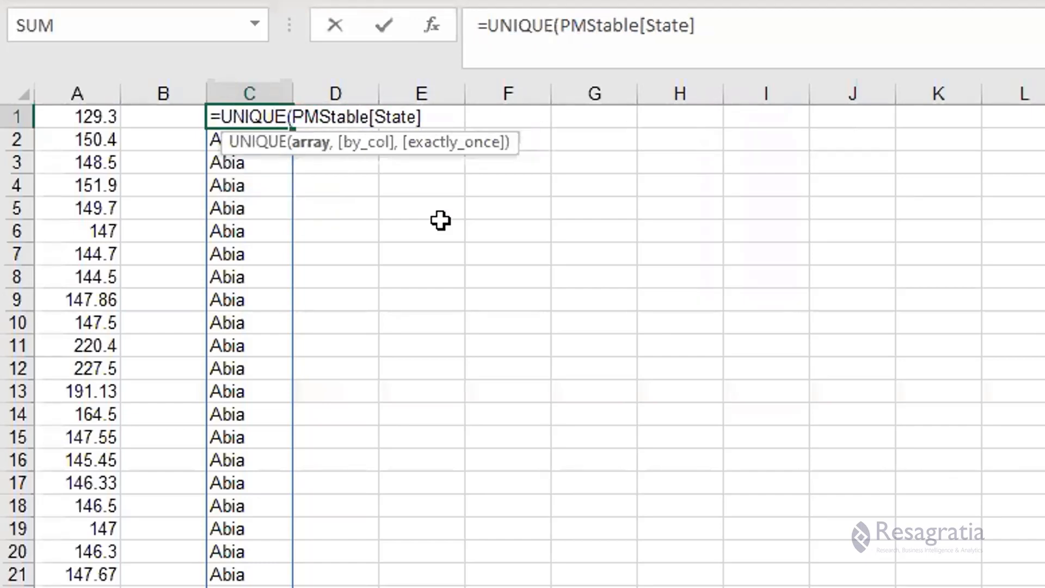
left_click(458, 117)
type(")")
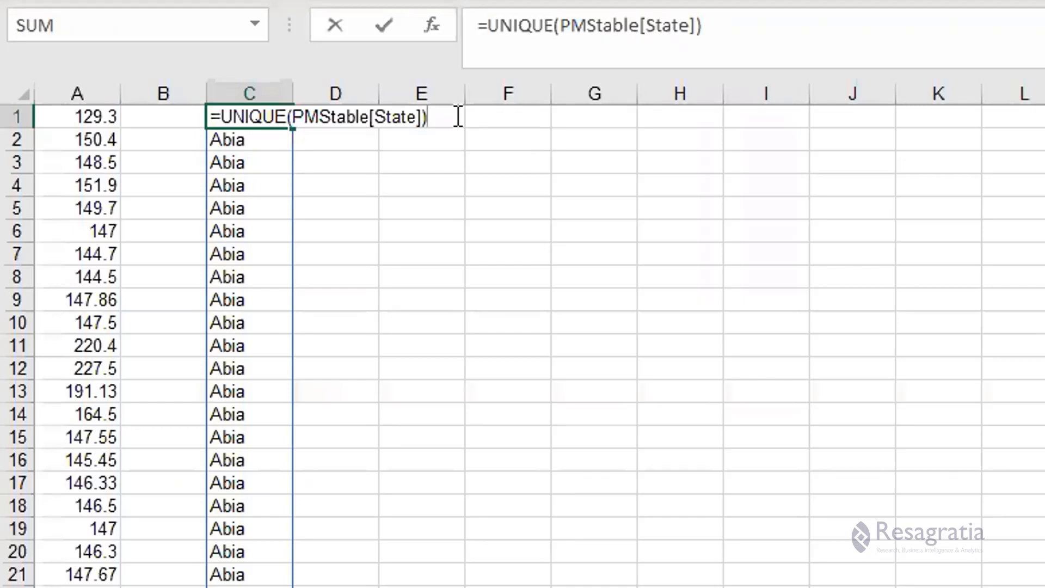
key("Return")
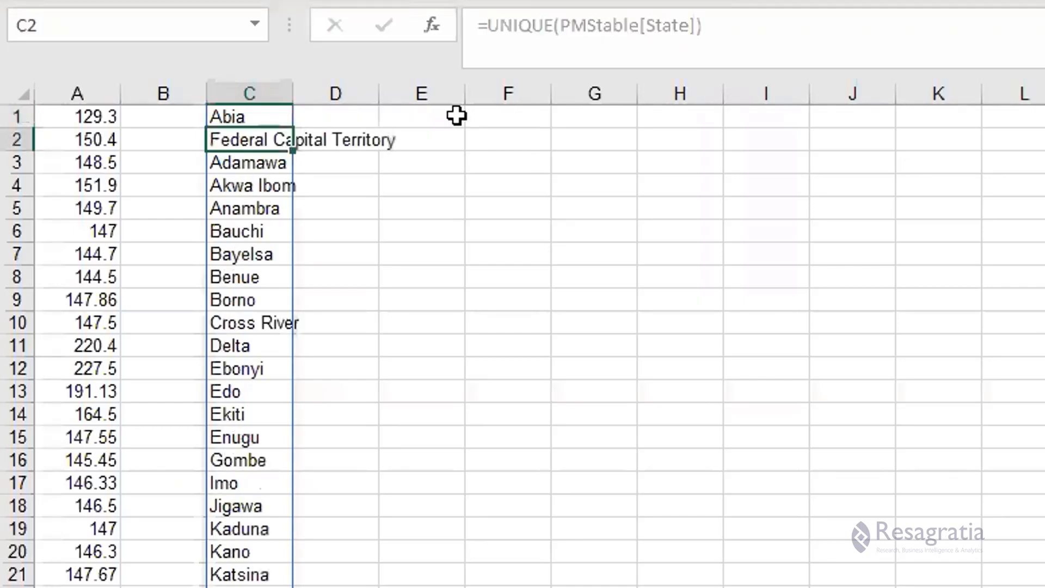
scroll(226, 271, "down", 5)
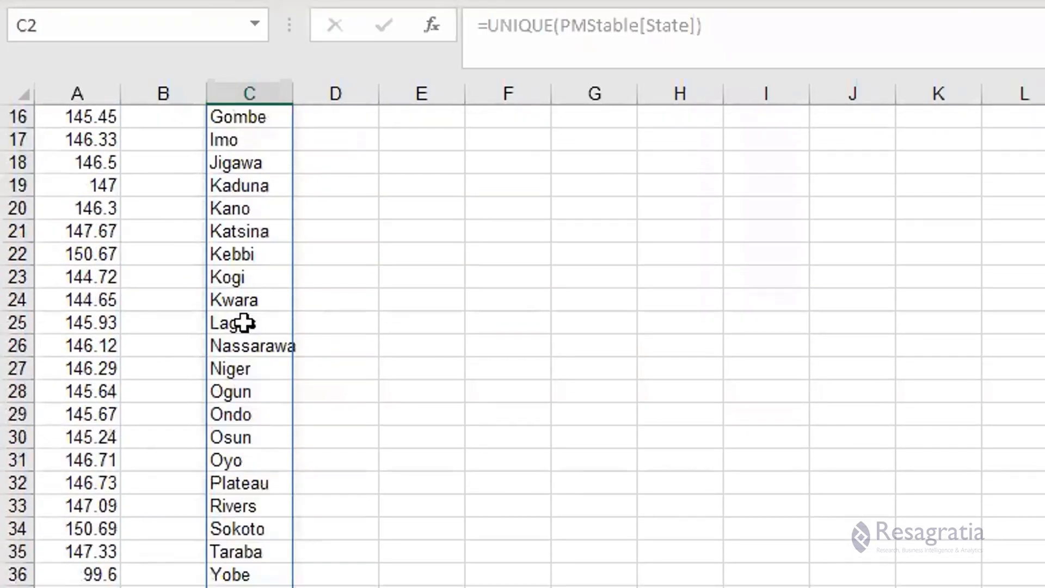
scroll(244, 325, "up", 5)
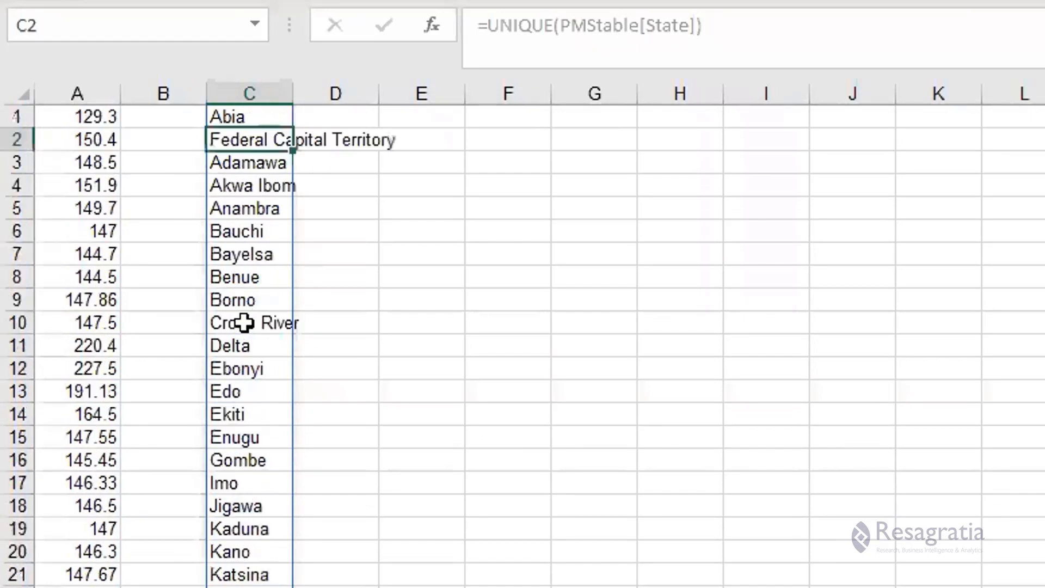
left_click(247, 113)
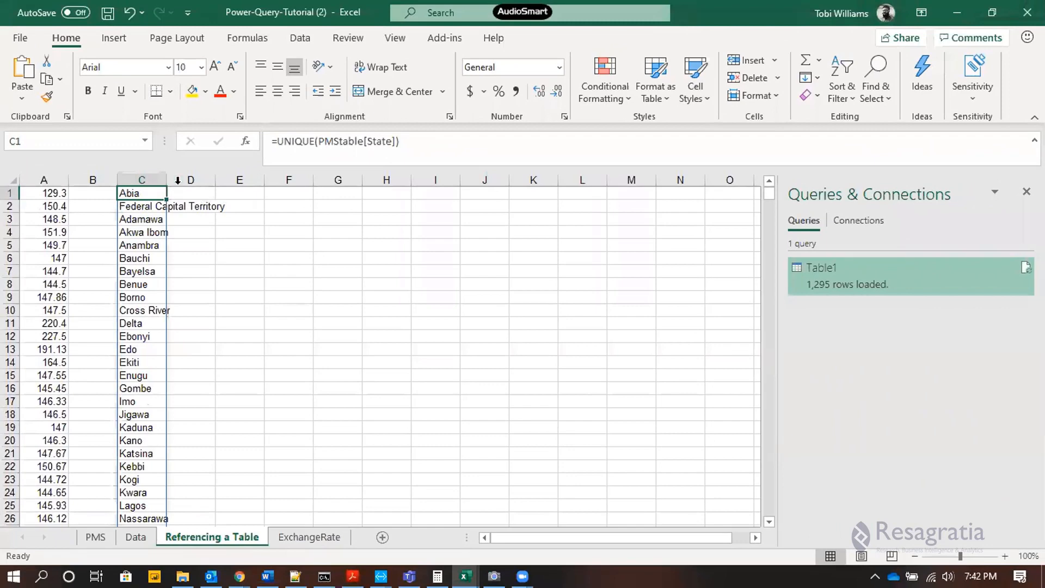
double_click(170, 176)
Enter =UNIQUE(PMStable[Year]) in E1 to list the distinct years from the table
left_click(302, 192)
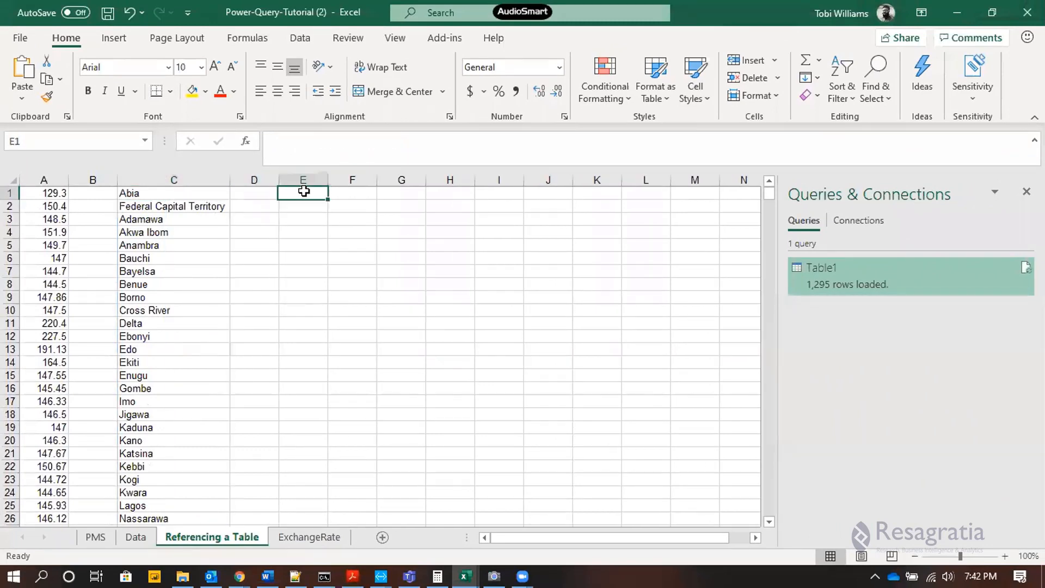
type("=")
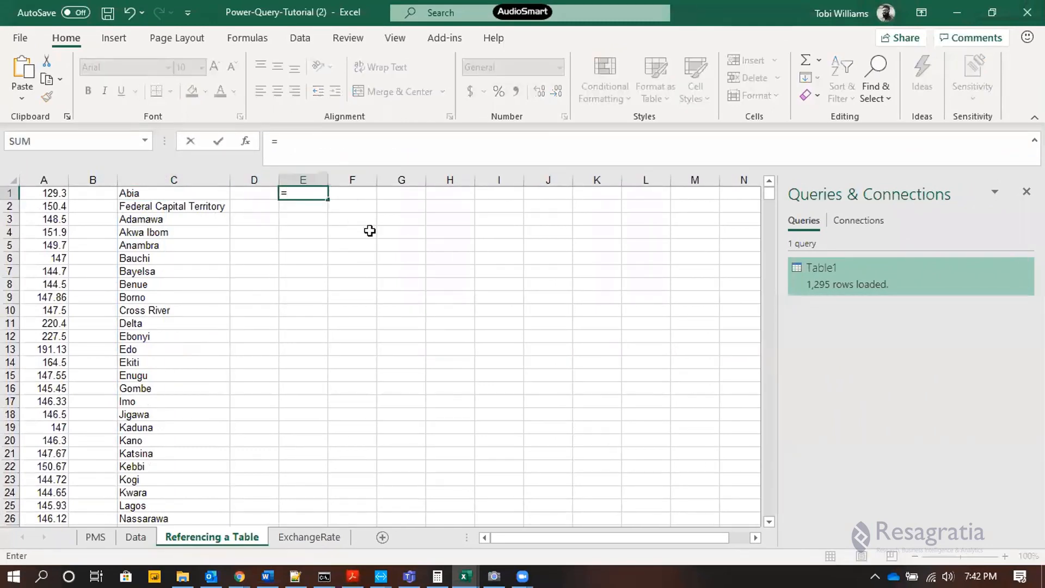
type("UNI")
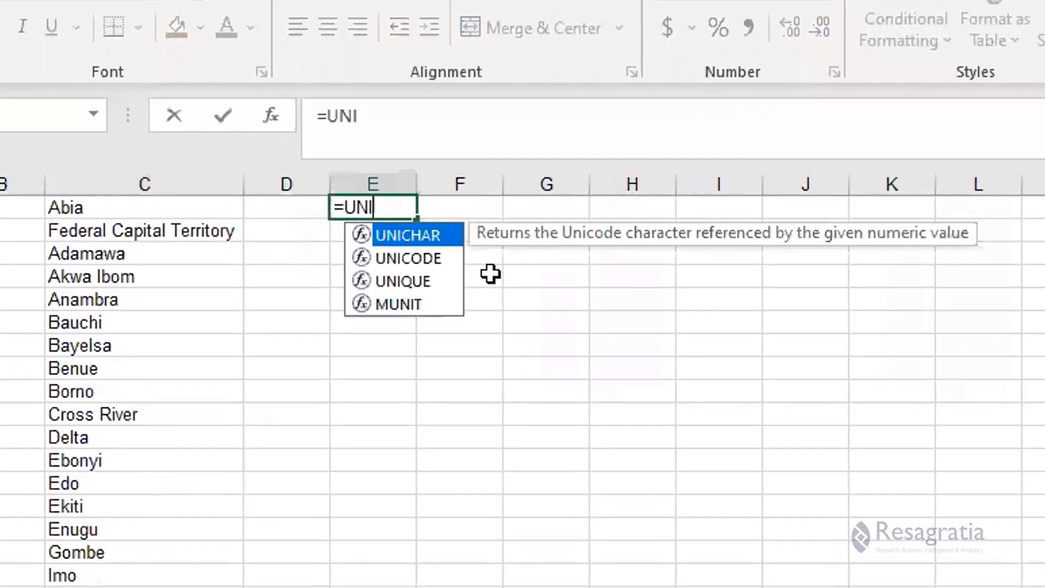
type("QUE(PMS")
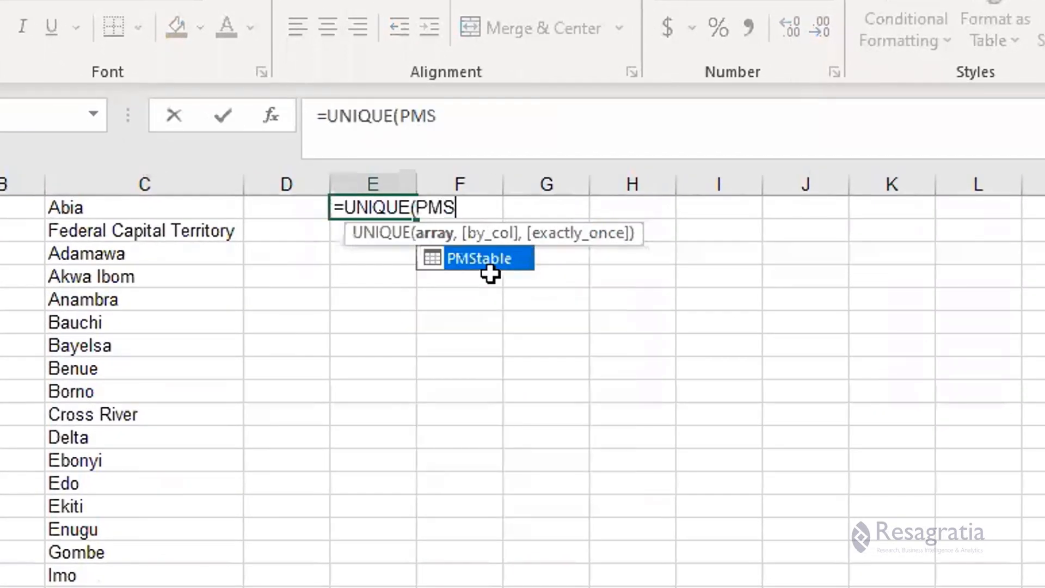
key("Tab")
type("[")
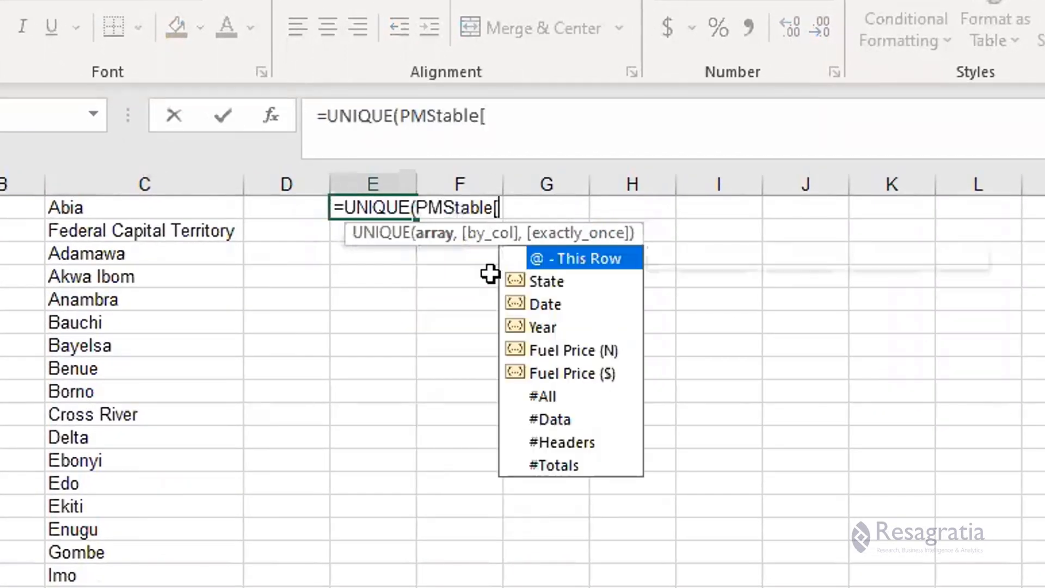
key("Down")
key("Down")
key("Down")
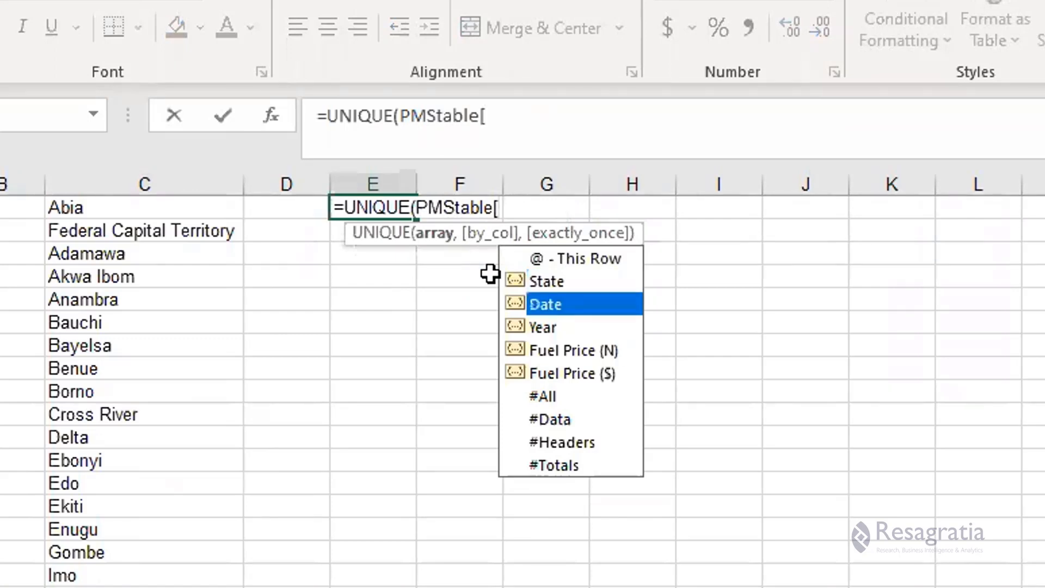
key("Tab")
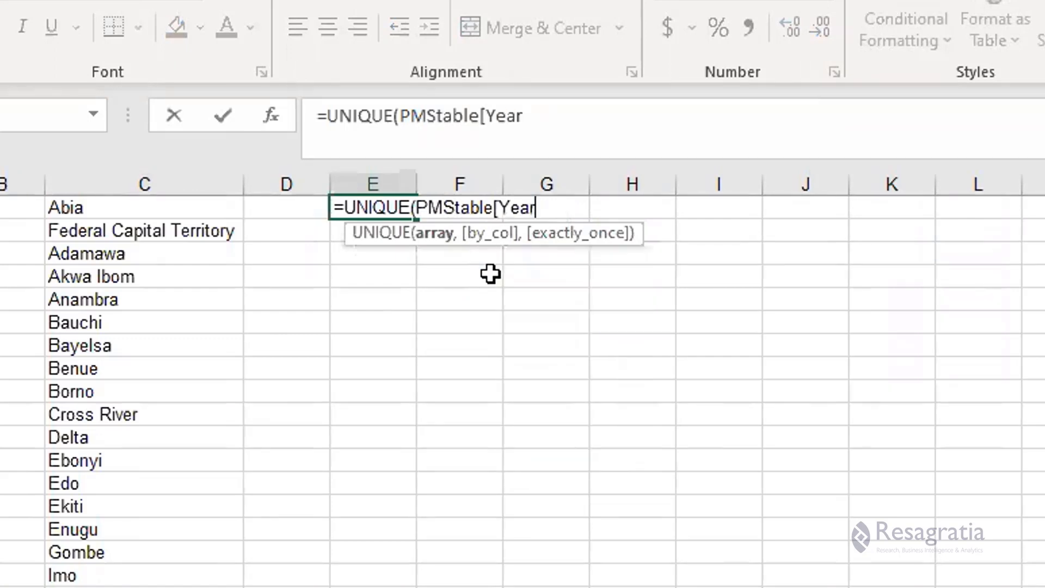
type("])")
key("Return")
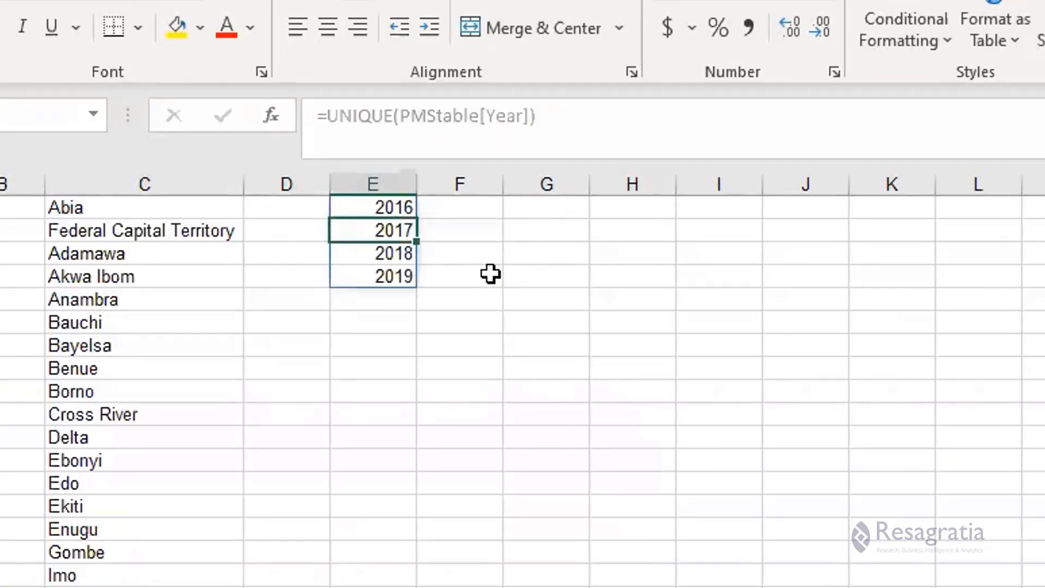
key("Up")
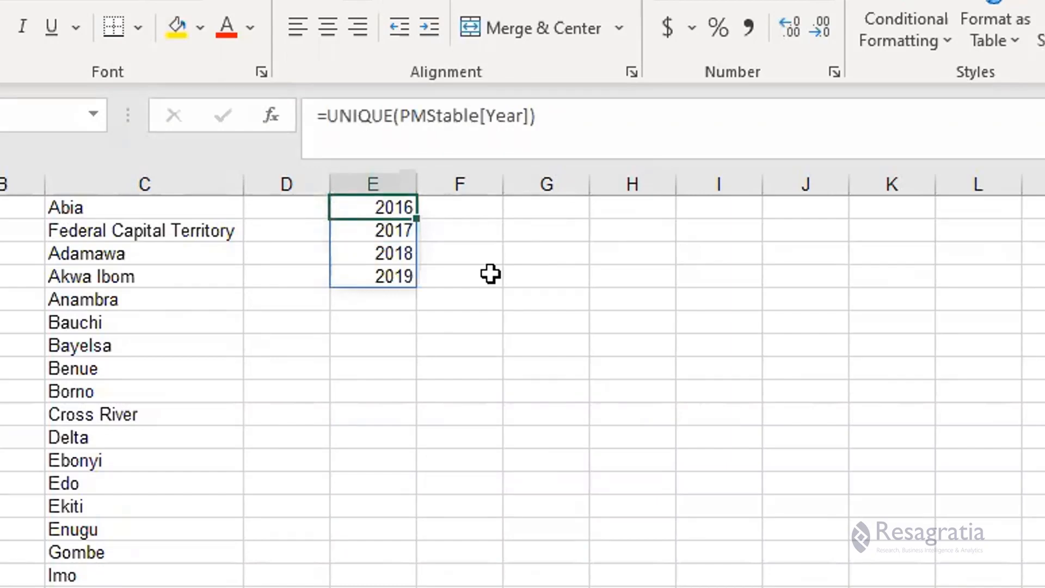
Enter =PMStable[#All] in H1 to return the whole table, and check its header row
key("Right")
key("Right")
key("Right")
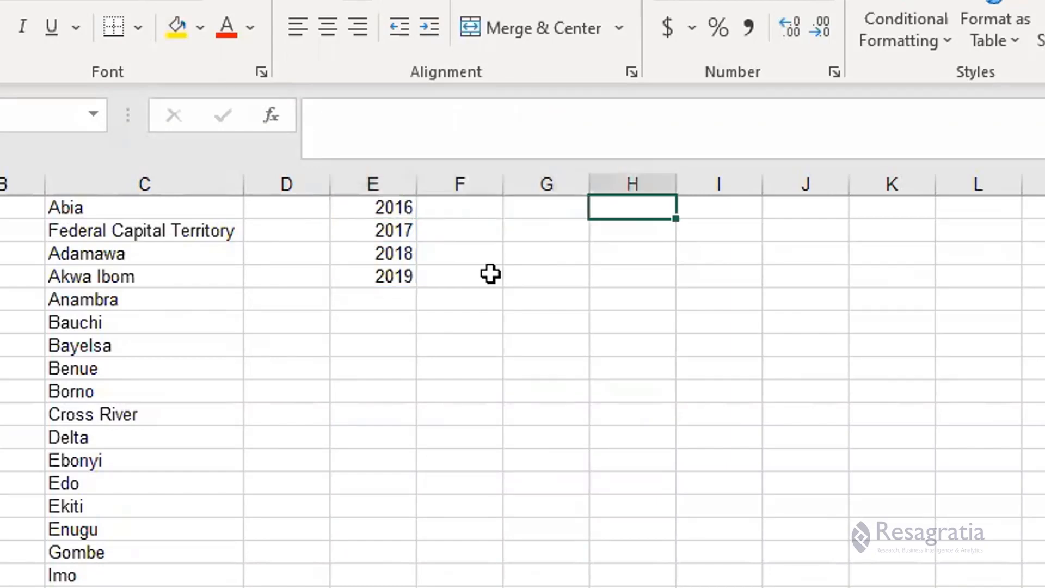
type("=PMS")
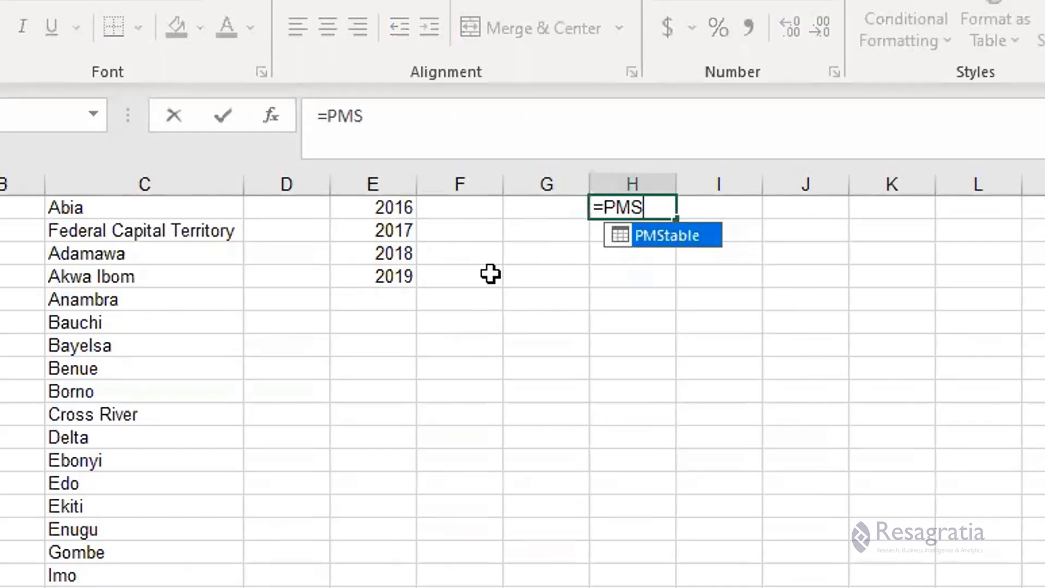
key("Tab")
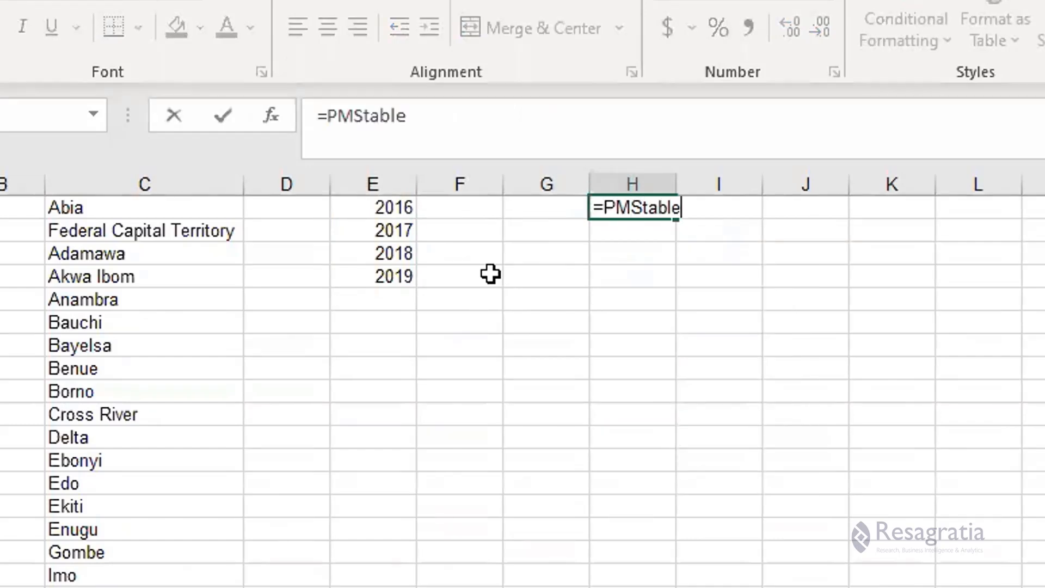
type("[")
key("Down")
key("Down")
key("Down")
key("Down")
key("Down")
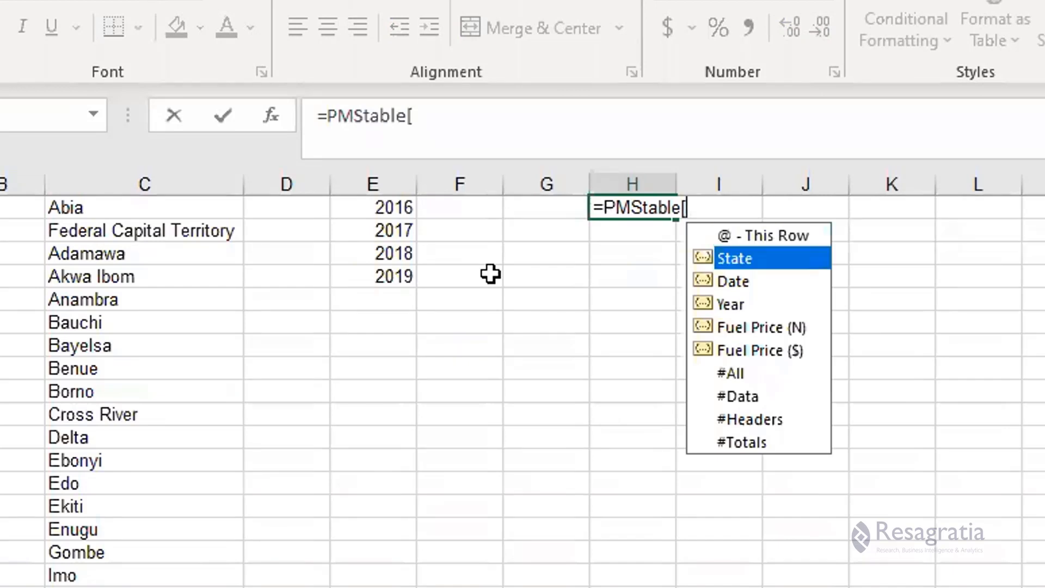
key("Down")
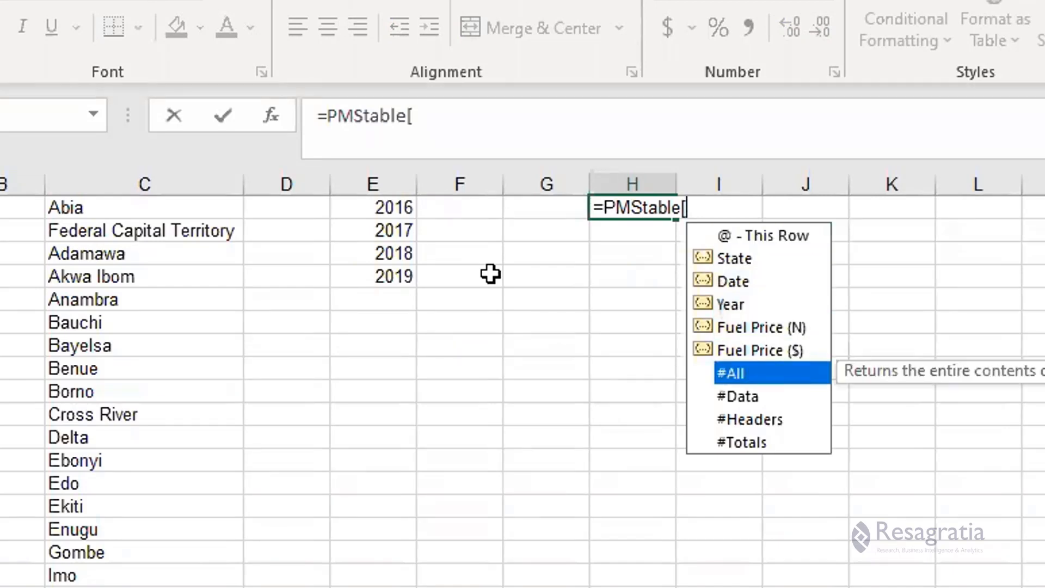
key("Tab")
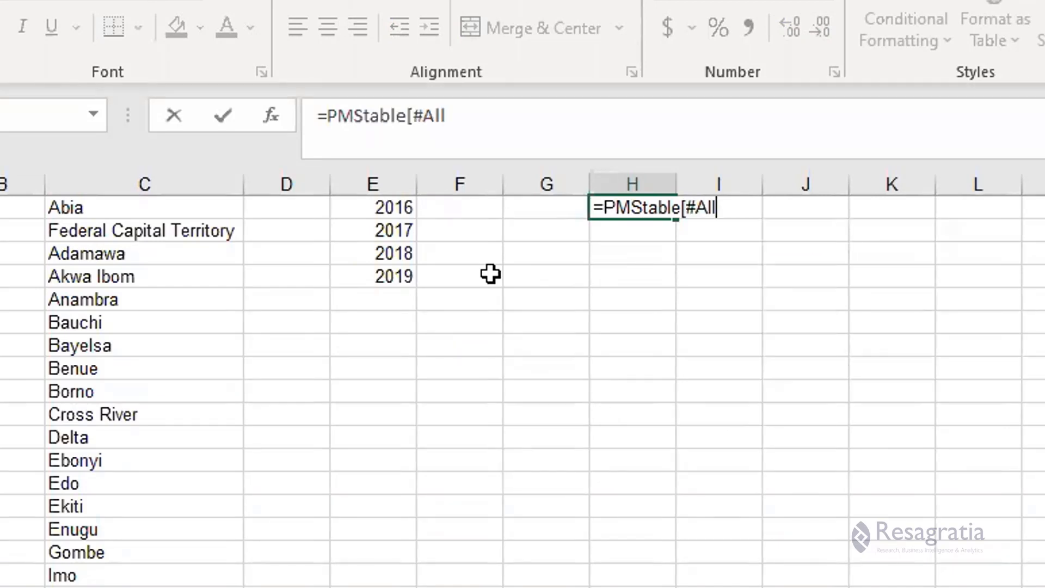
type("]")
key("Return")
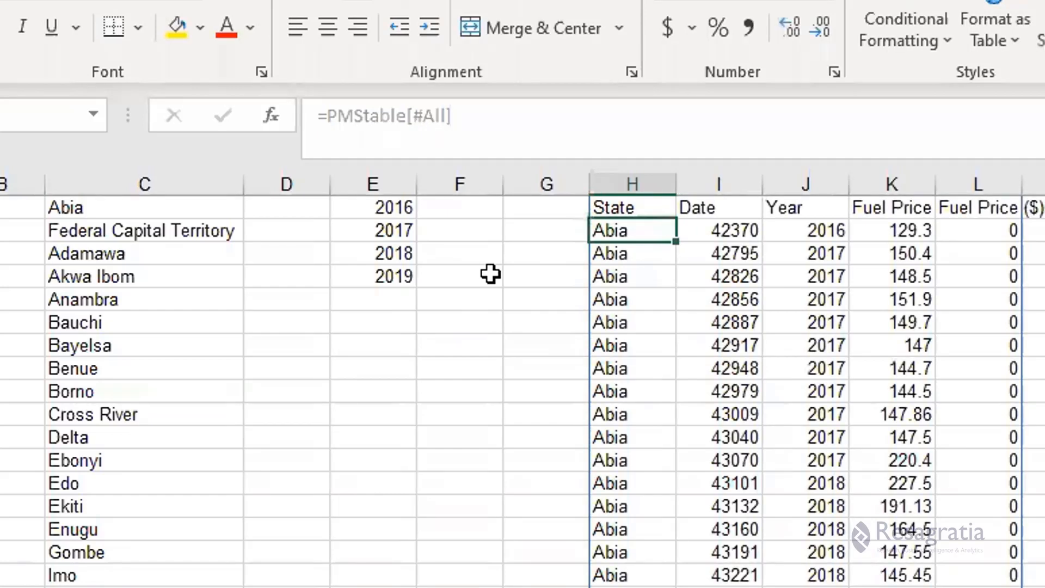
left_click_drag(835, 195, 996, 207)
scroll(522, 378, "right", 1)
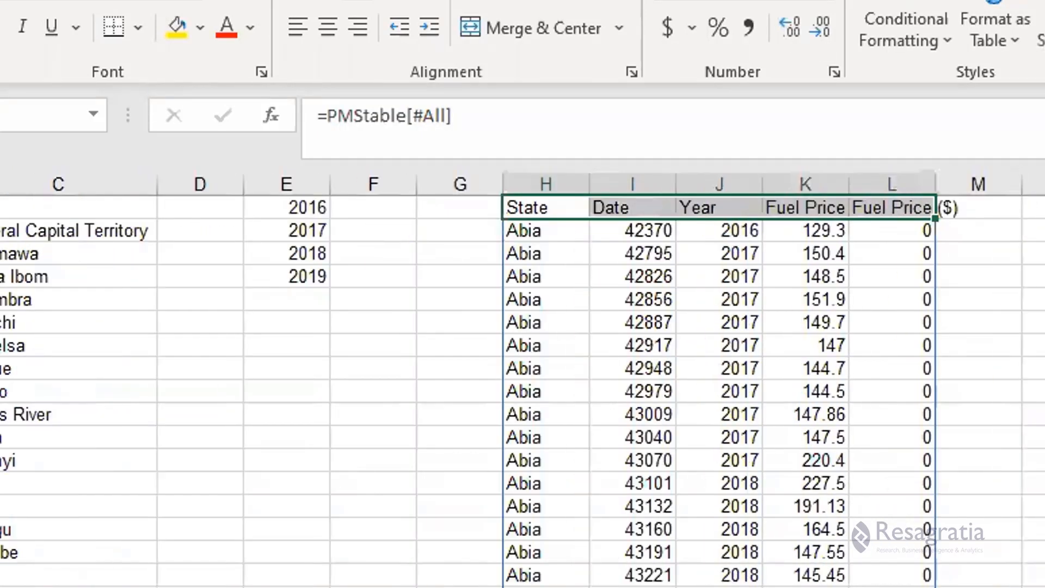
Enter =PMStable[#Headers] in N1 to return only the table's column headers
left_click(1038, 209)
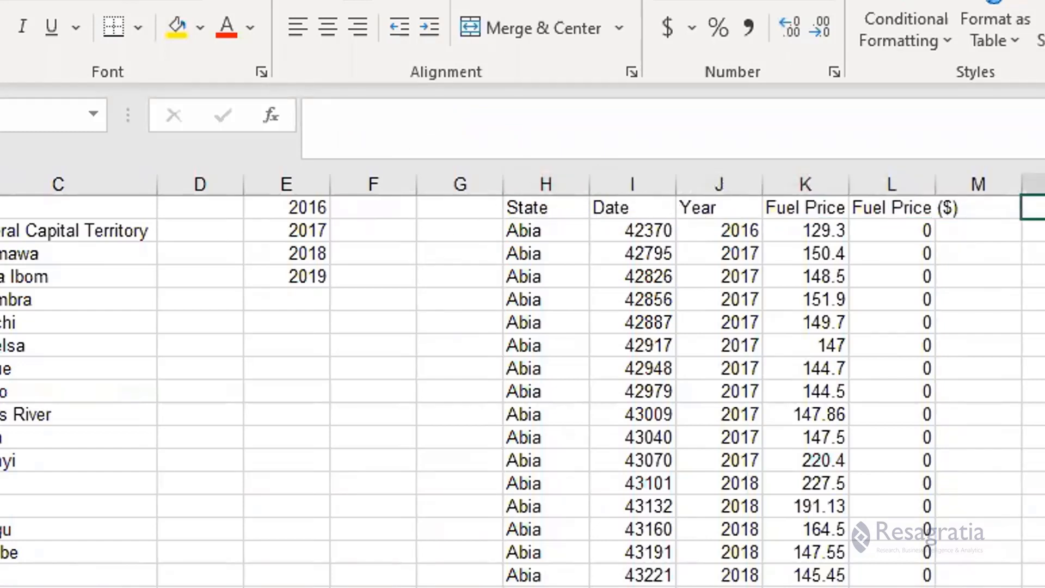
type("=")
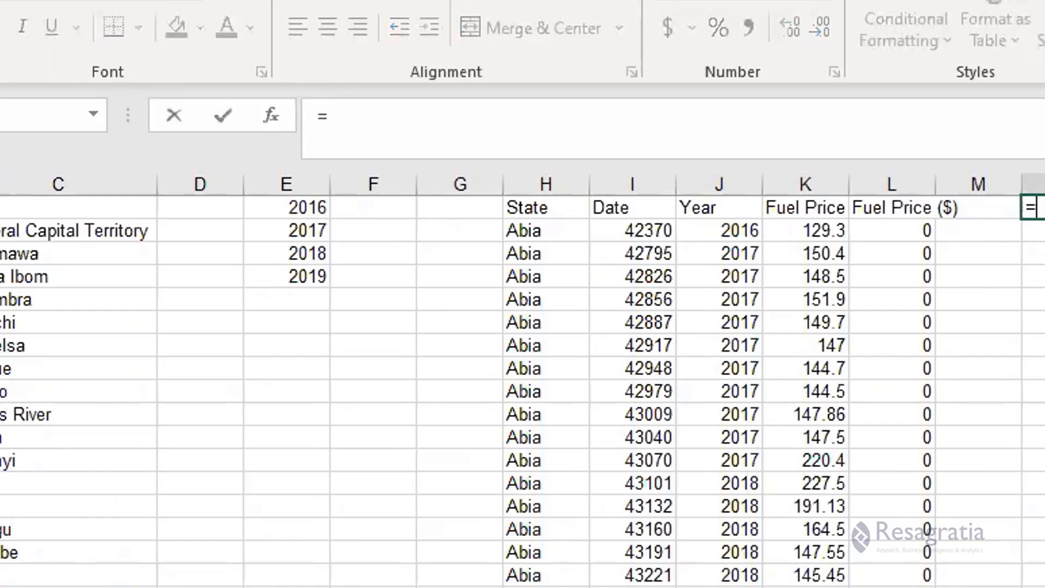
type("PMS")
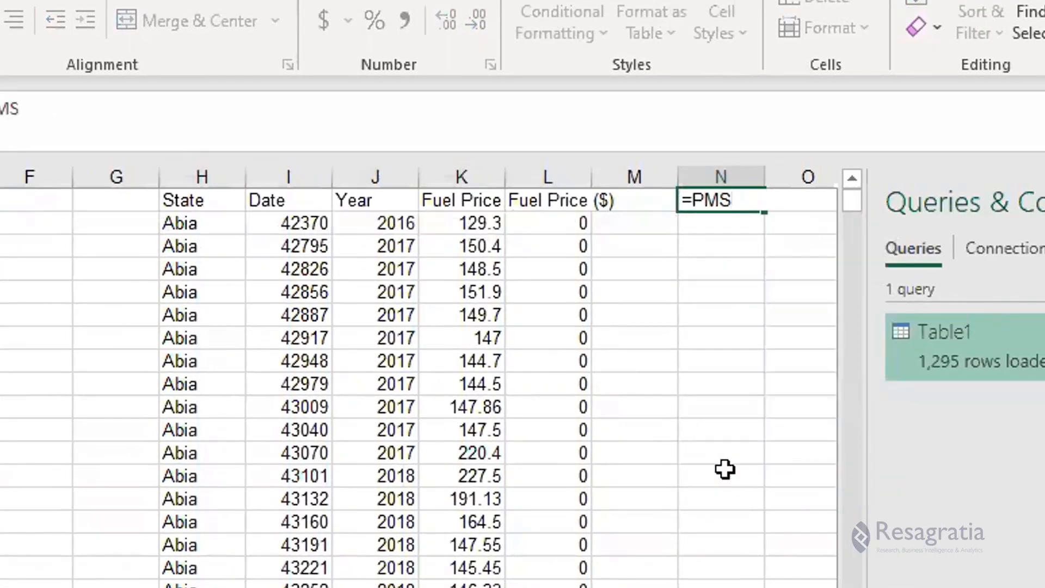
type("table[")
key("Down")
key("Down")
key("Down")
key("Down")
key("Down")
key("Down")
key("Down")
key("Down")
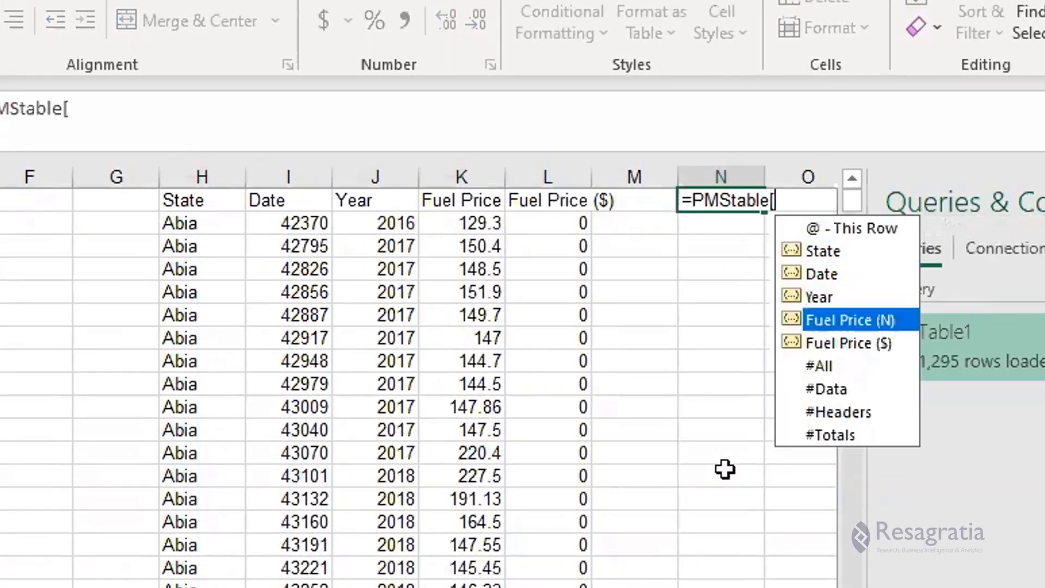
key("Tab")
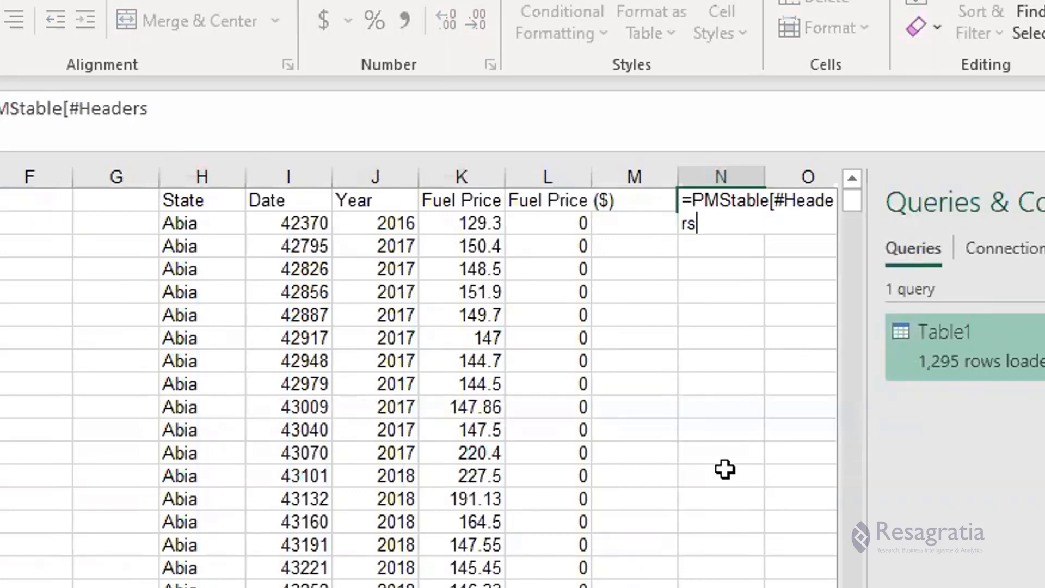
type("]")
key("Return")
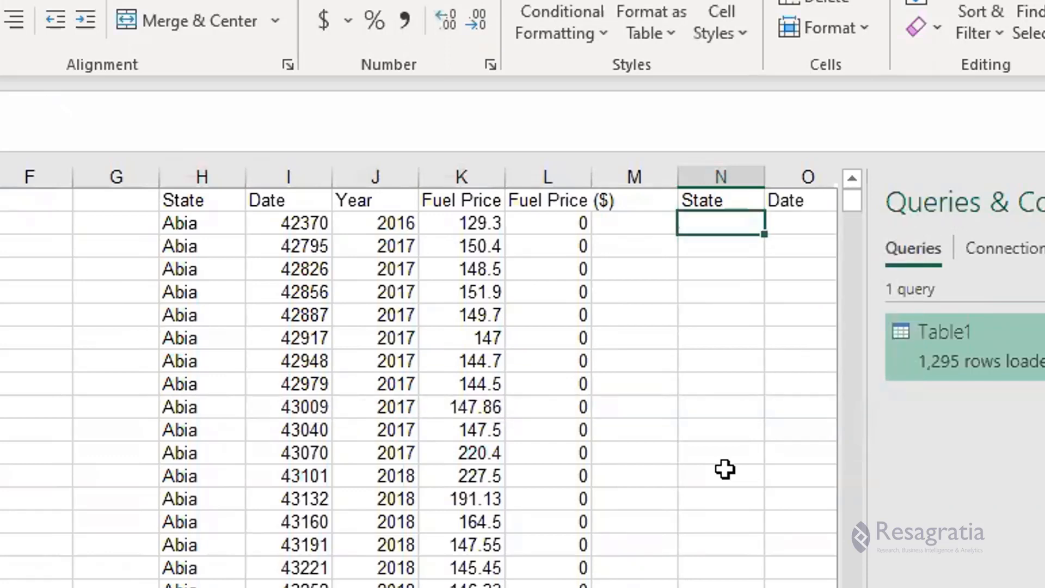
Look along the header row returned from N1, and go back across the earlier formula results to A1
scroll(419, 381, "right", 3)
key("Right")
key("Right")
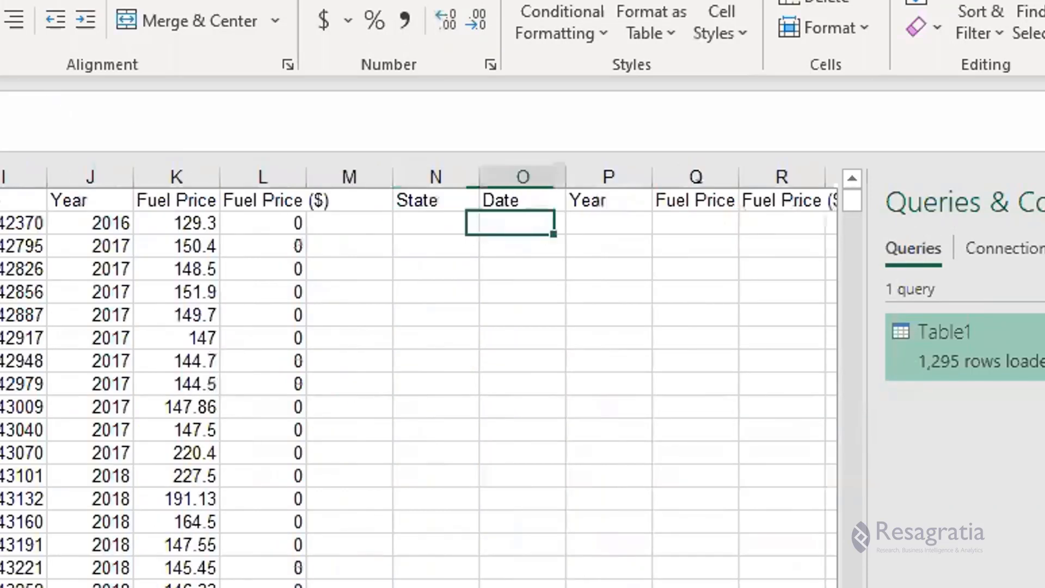
key("Up")
key("Left")
key("Left")
key("Right")
key("Right")
key("Right")
key("Right")
key("Right")
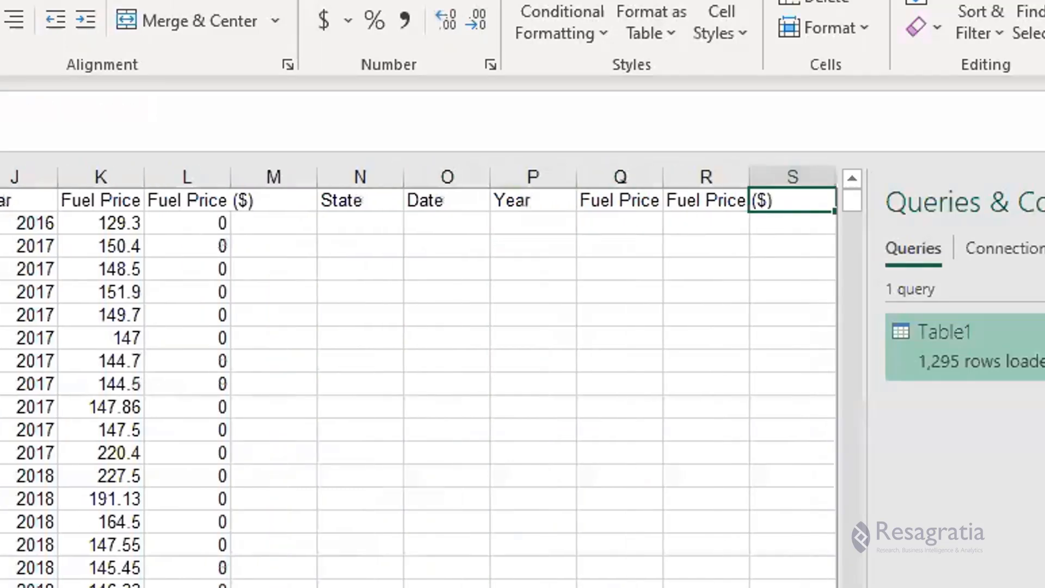
key("Left")
key("Left")
key("Left")
key("Left")
key("Left")
key("Left")
key("Left")
key("Left")
key("Left")
key("Left")
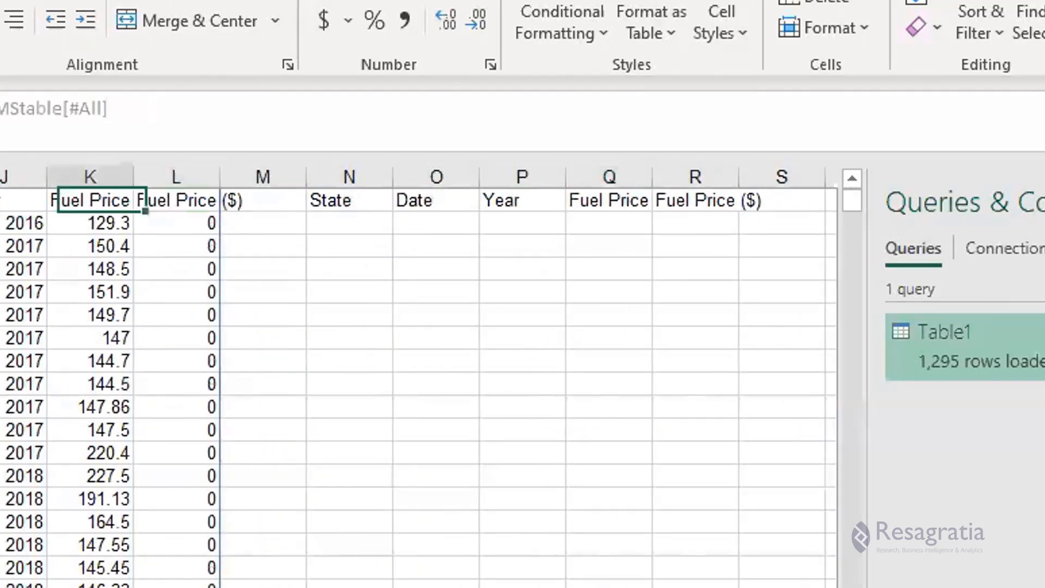
key("Left")
key("Left")
key("Left")
key("Left")
key("Left")
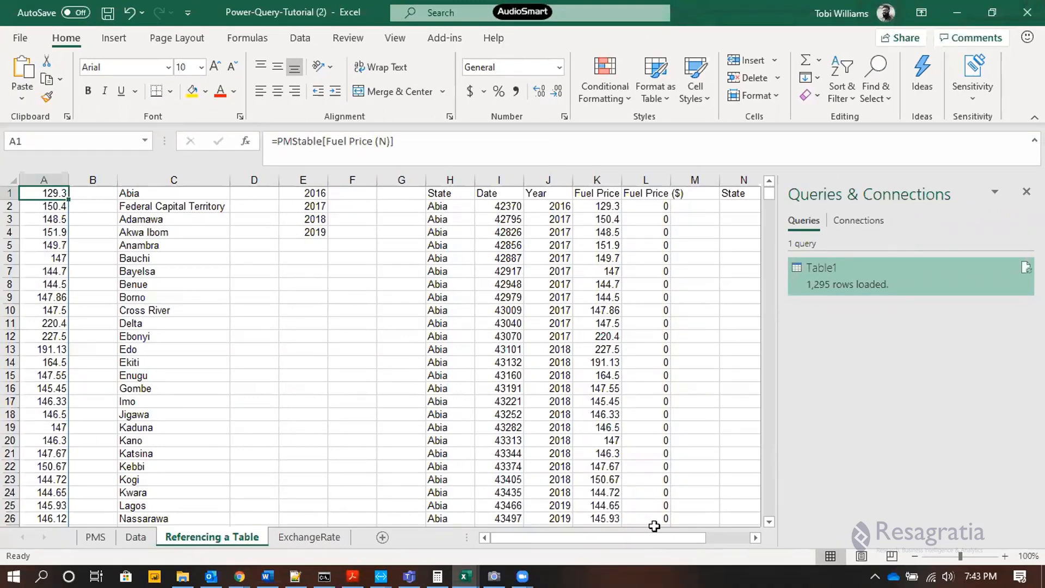
On the Data sheet, select E2, the first empty dollar fuel price cell, and fit column E's width to its header
key("ctrl+Page_Up")
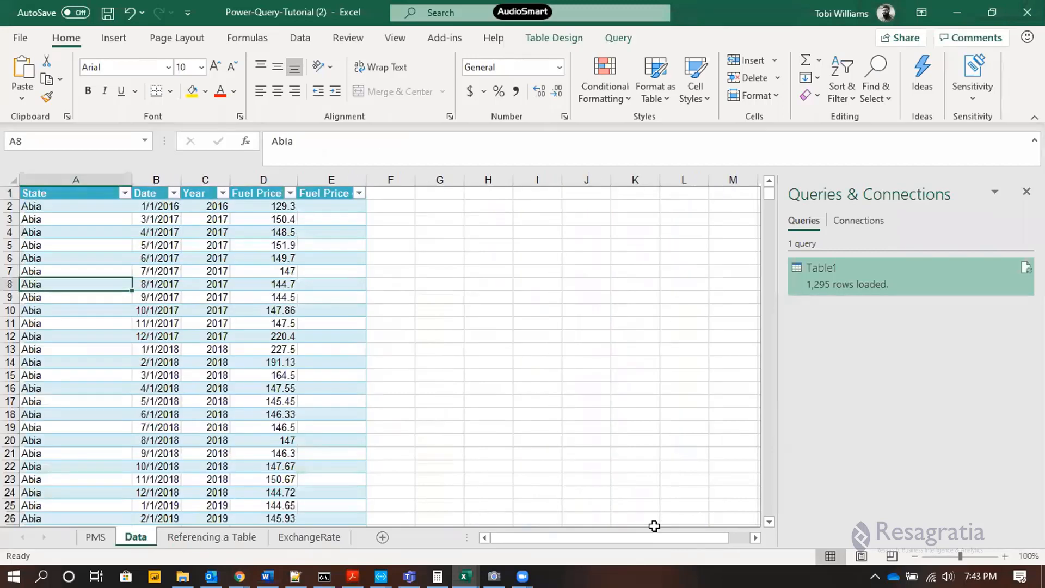
key("Up")
key("Up")
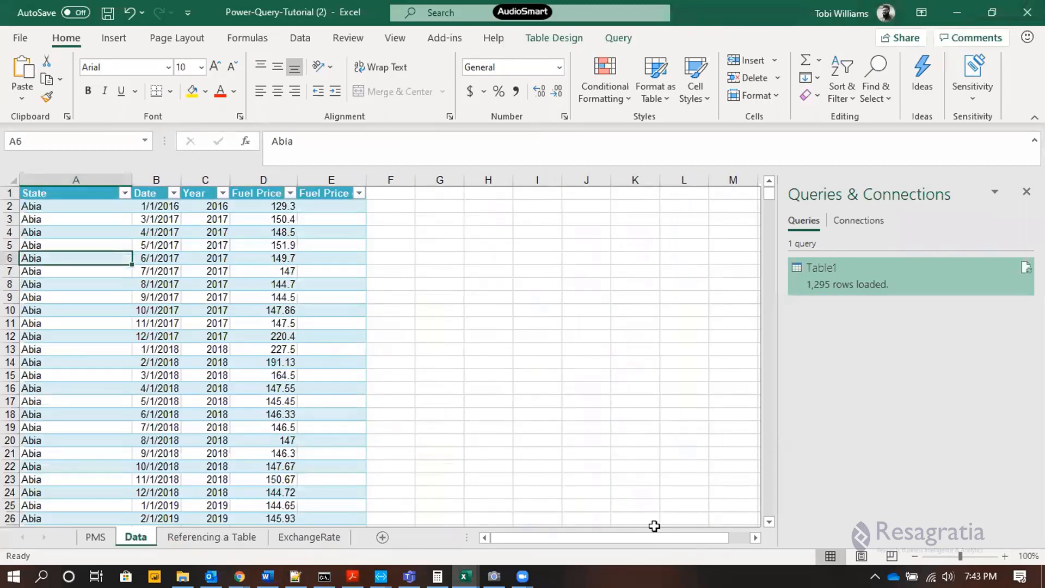
key("ctrl+Up")
key("ctrl+Right")
key("Down")
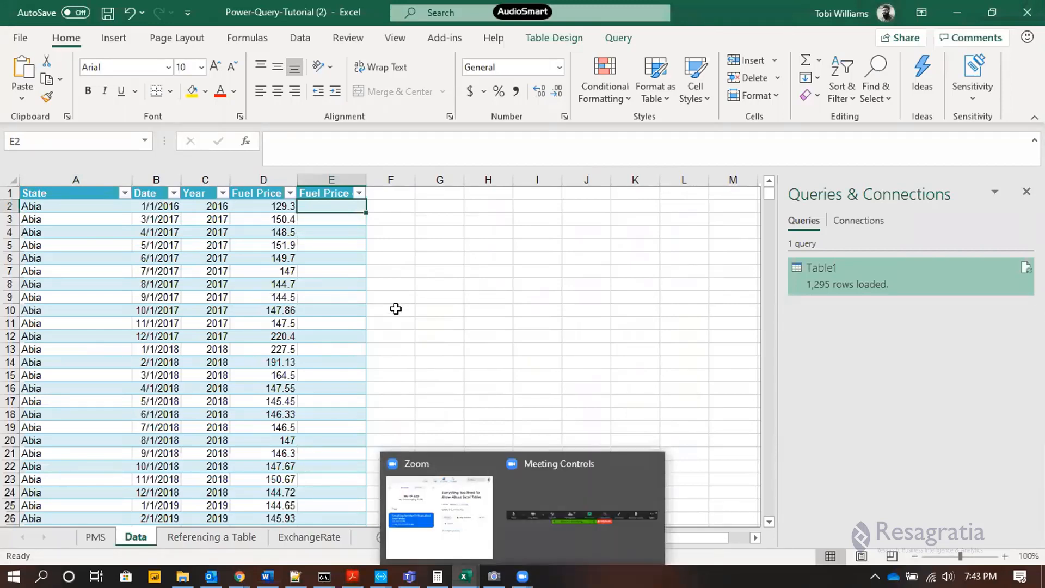
double_click(366, 180)
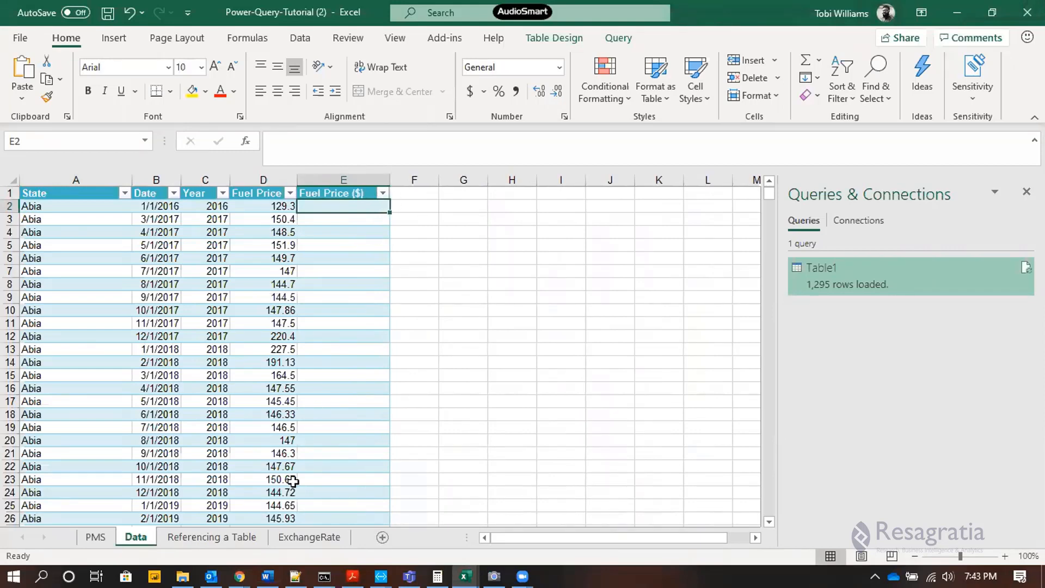
Move the ExchangeRate sheet so it sits between the Data and Referencing a Table sheets
left_click(305, 538)
left_click_drag(261, 540, 138, 529)
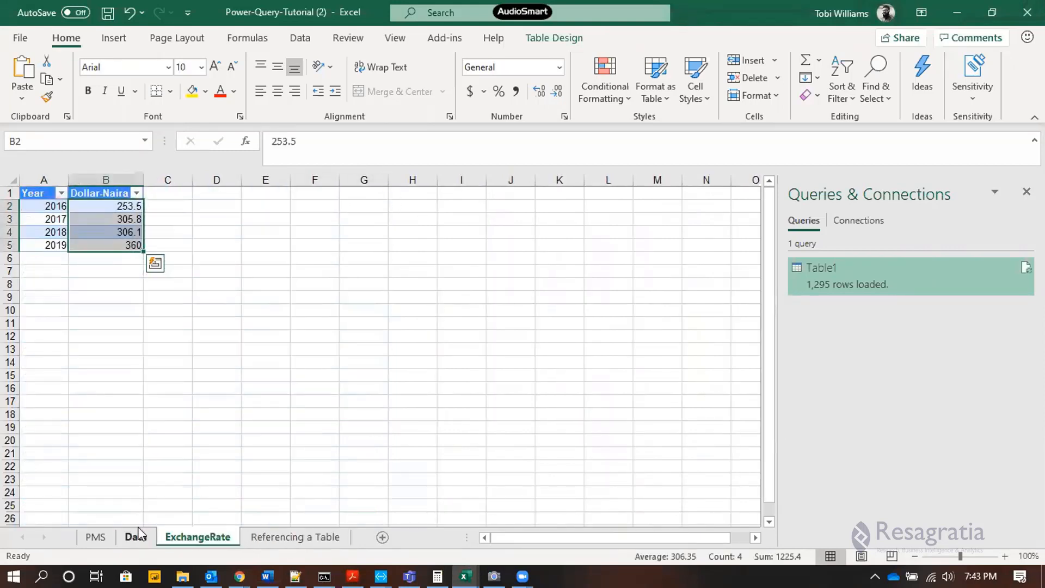